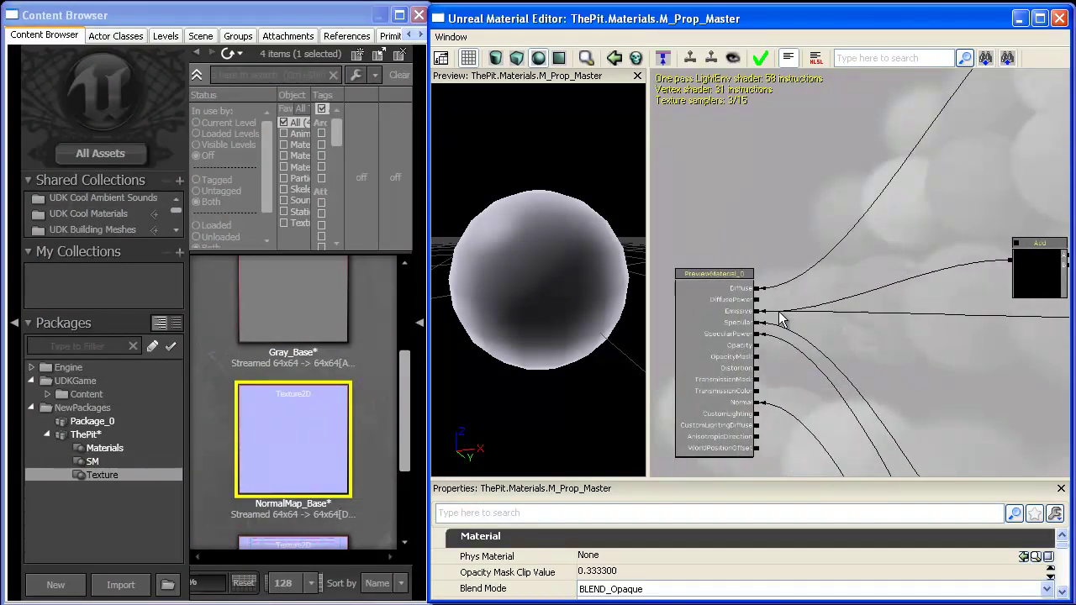
Step: Leave the Add node's output as the only connection to the material's Emissive input
drag(761, 313, 760, 312)
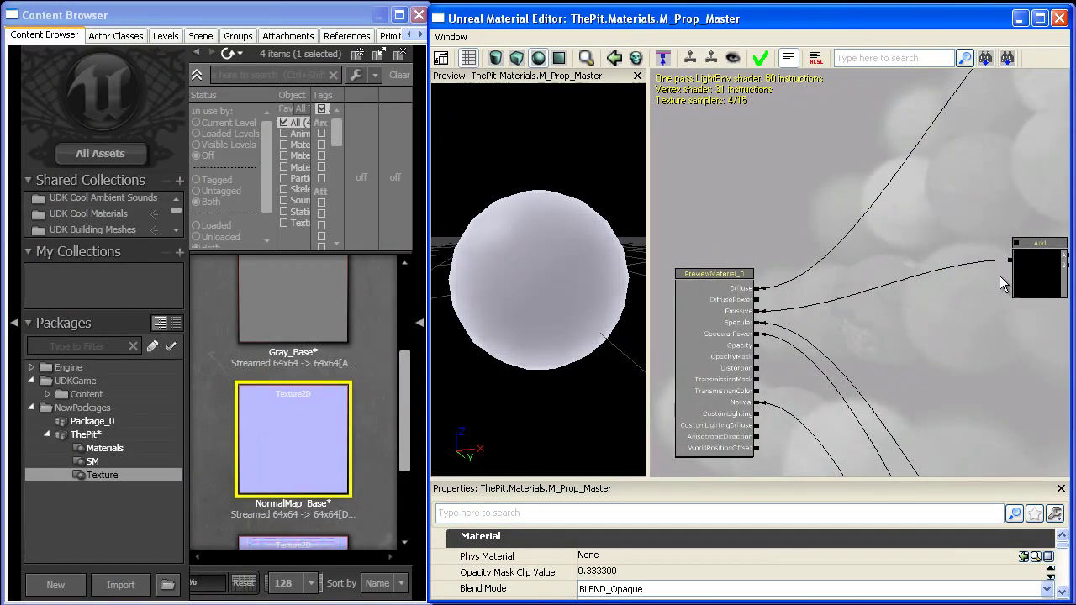
drag(972, 321, 692, 353)
drag(1041, 160, 961, 188)
click(757, 324)
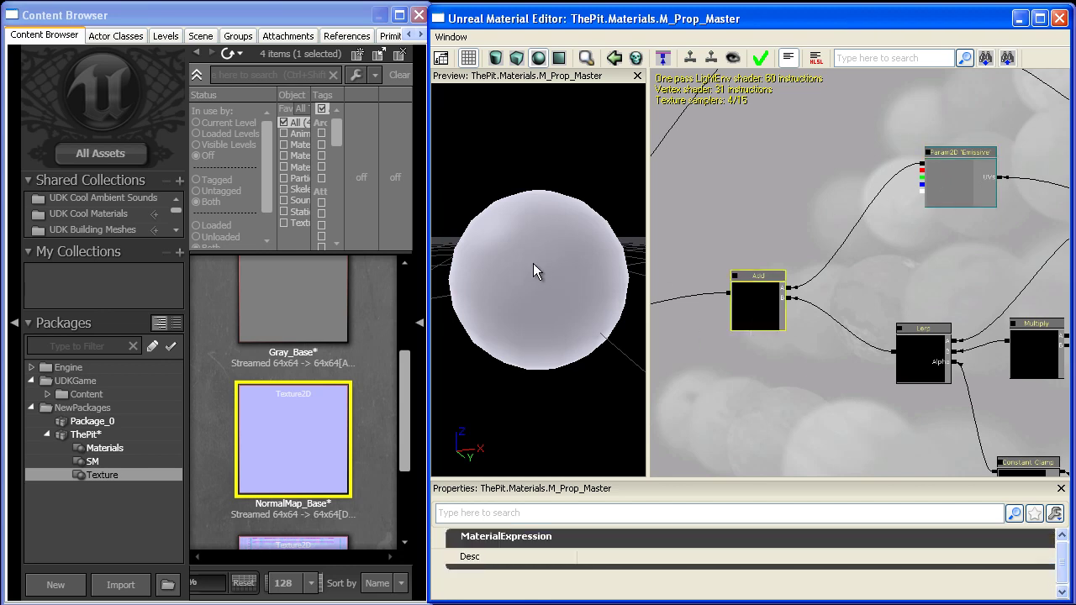
Step: Reposition the Emissive texture parameter and the Add node to open up space in the emissive network
drag(912, 283, 837, 300)
scroll(836, 300, up, 3)
click(887, 161)
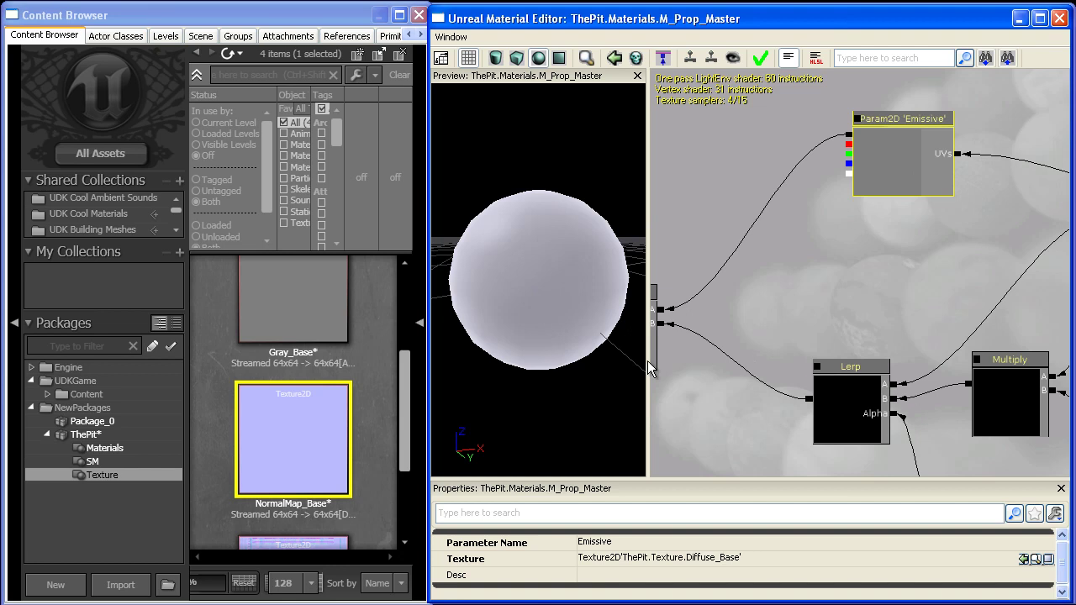
scroll(881, 168, down, 4)
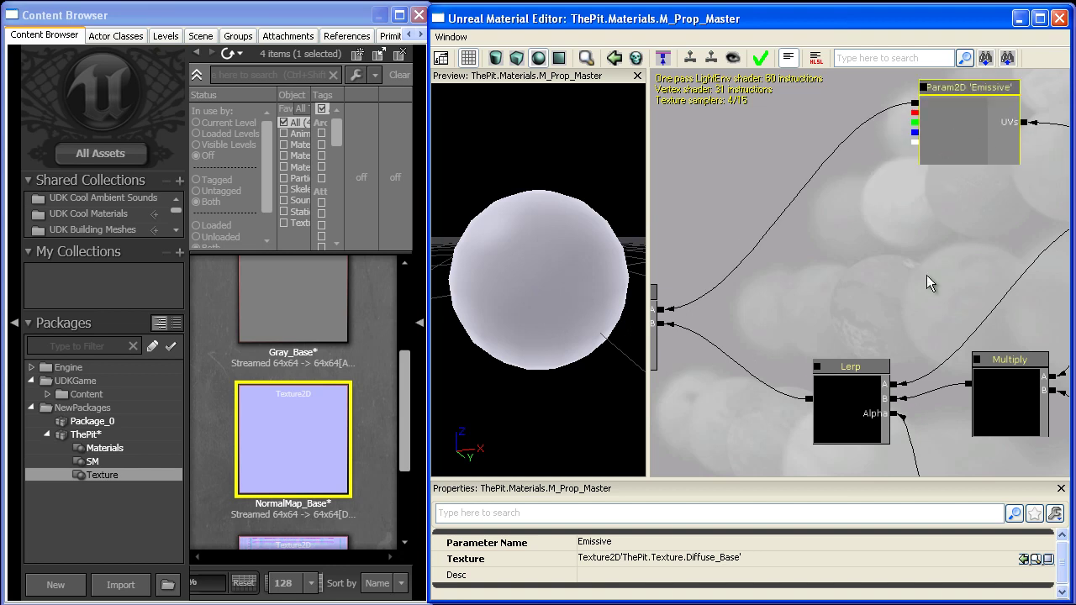
click(734, 278)
ctrl+drag(731, 278, 742, 277)
drag(766, 343, 874, 368)
click(713, 264)
ctrl+drag(714, 264, 650, 264)
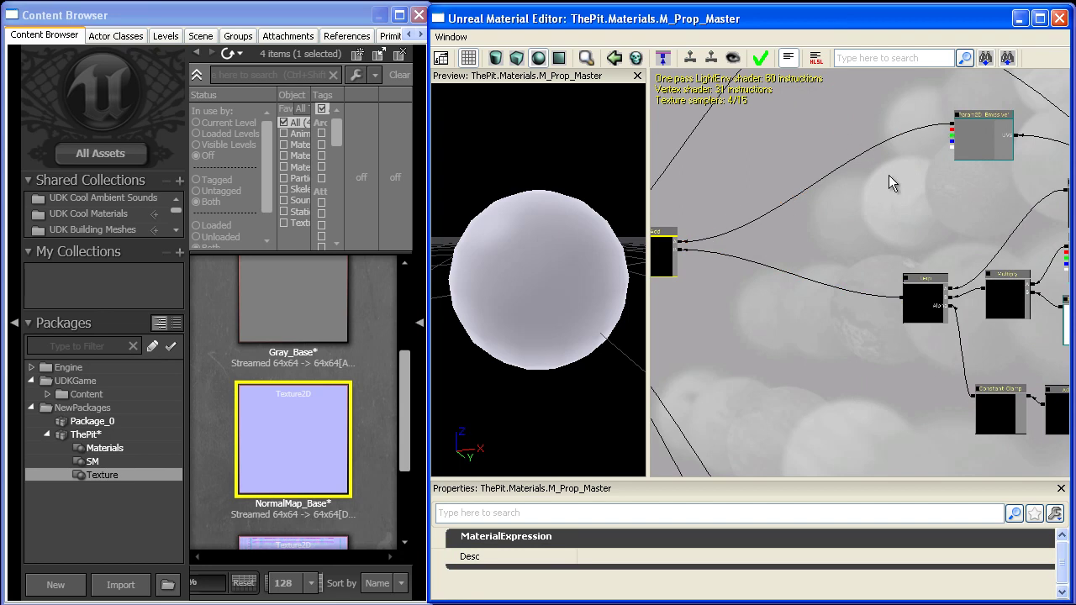
drag(693, 306, 854, 308)
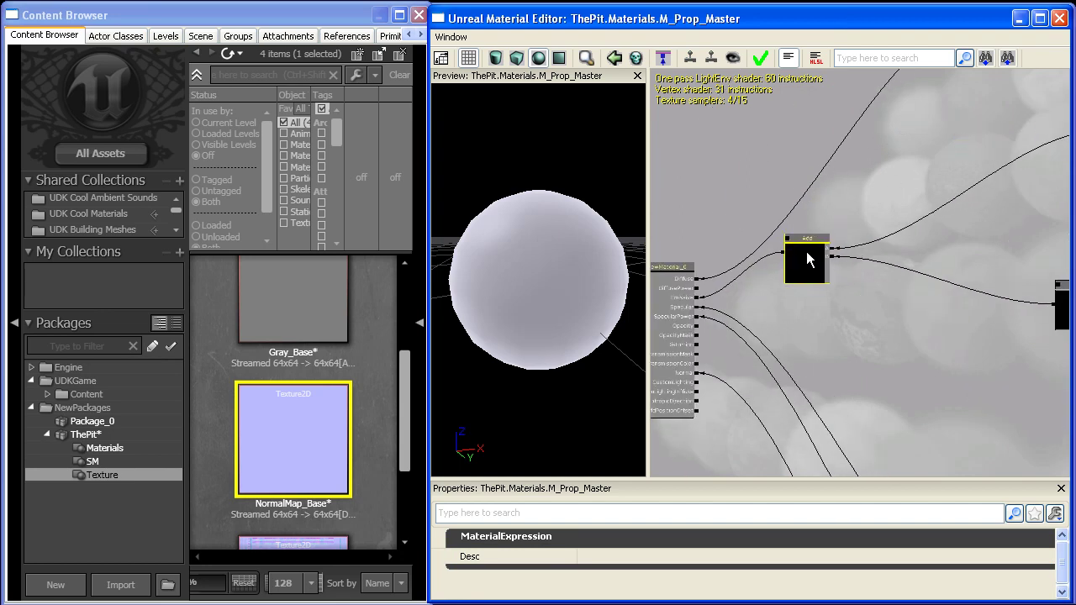
drag(806, 252, 837, 281)
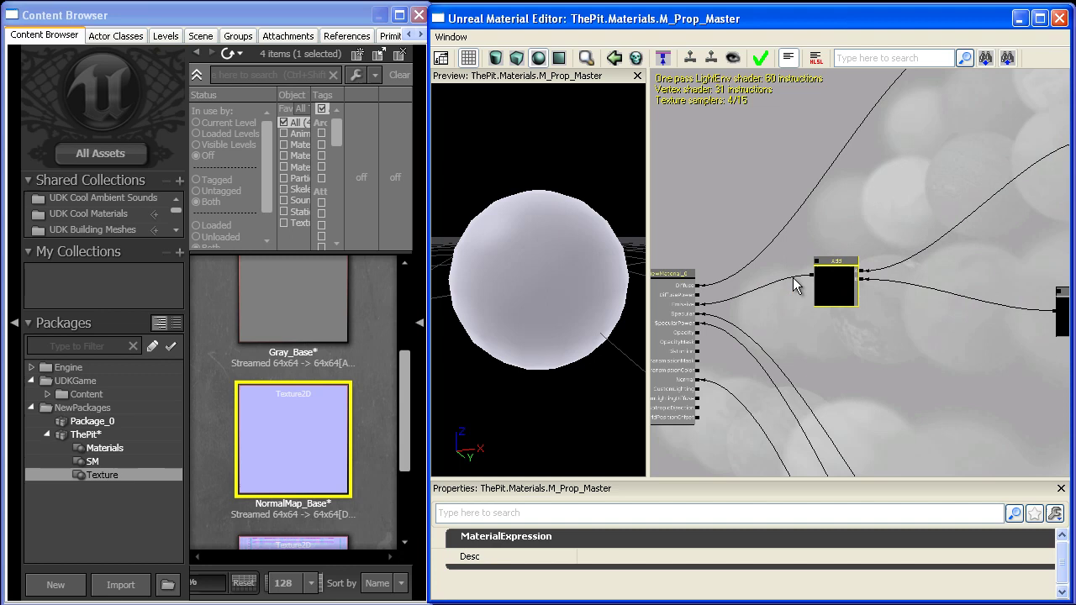
click(744, 286)
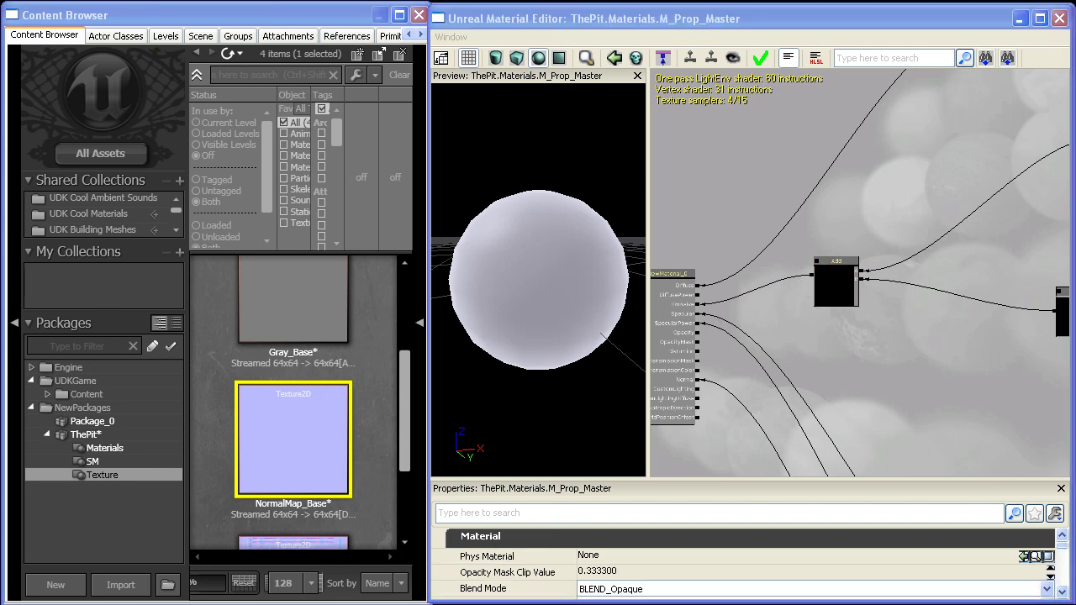
Step: Add a StaticSwitchParameter beside the Emissive texture parameter and connect the texture's output to switch input A
drag(887, 240, 661, 301)
scroll(668, 282, up, 2)
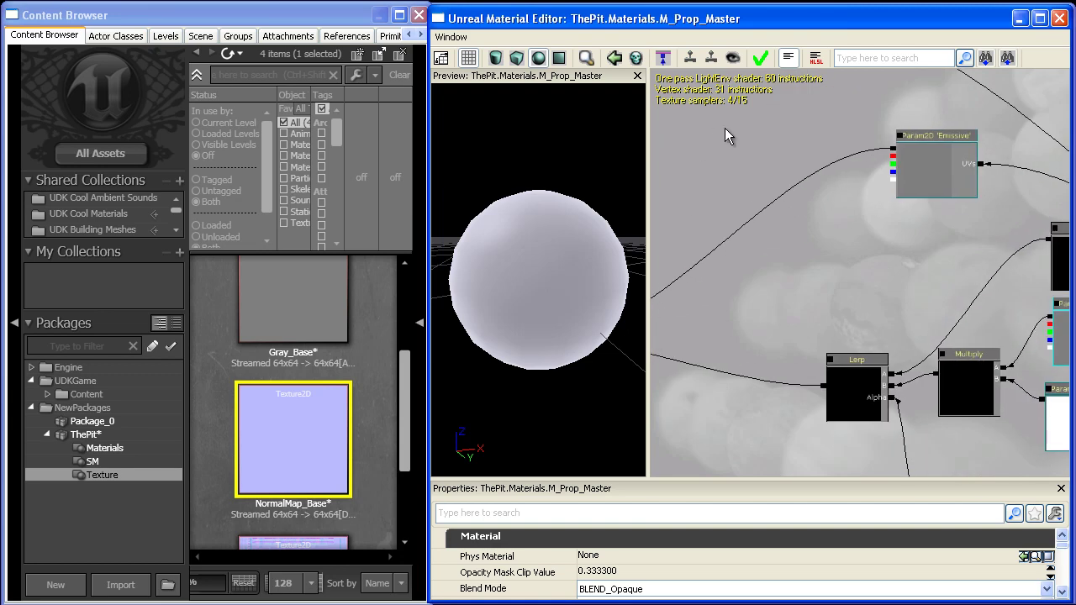
right_click(725, 128)
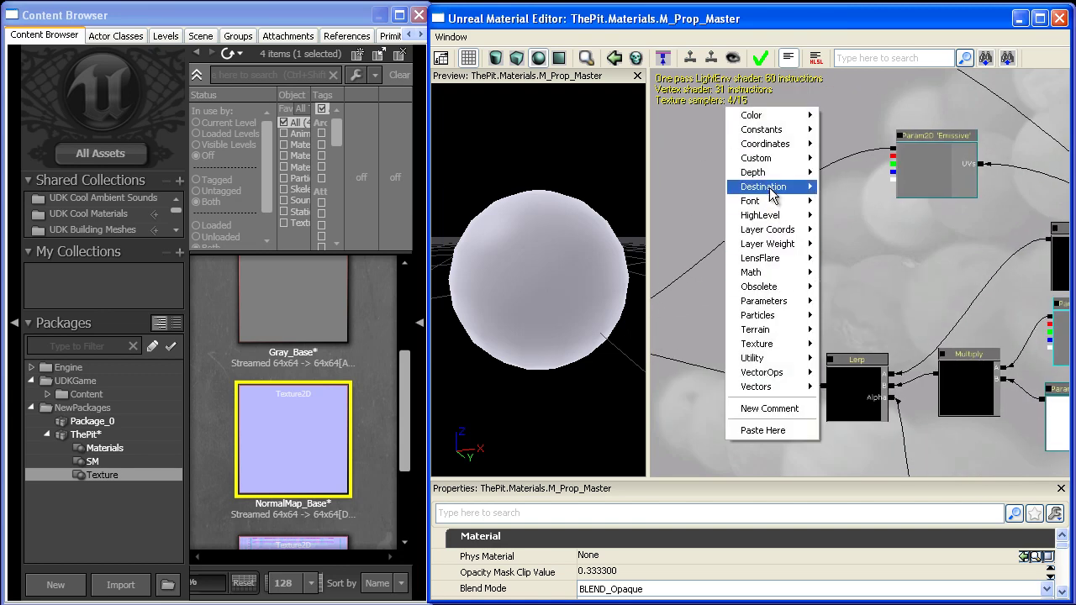
mouse_move(767, 304)
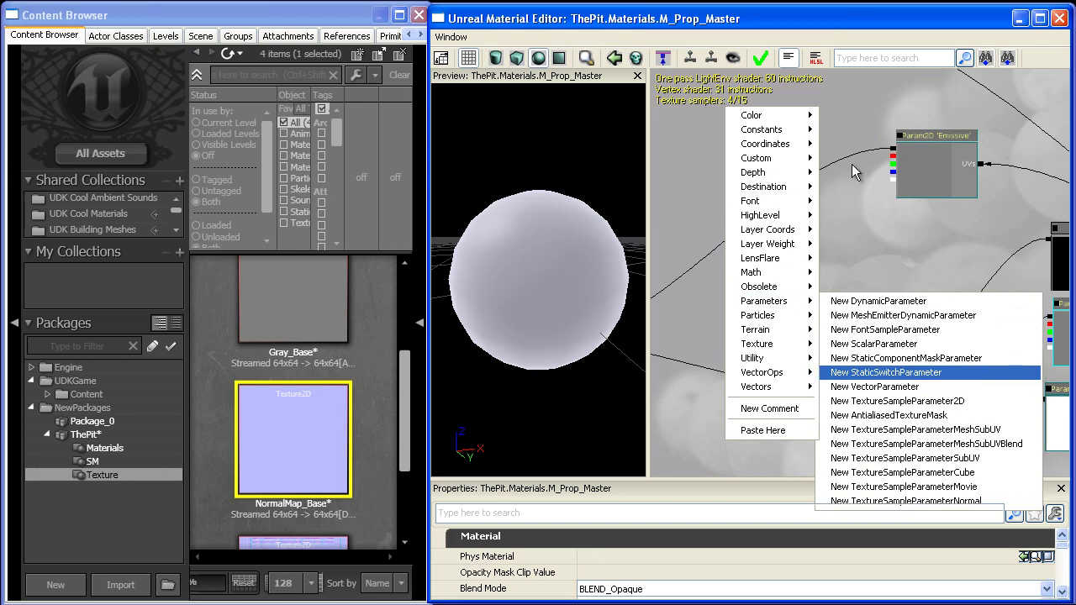
key(Return)
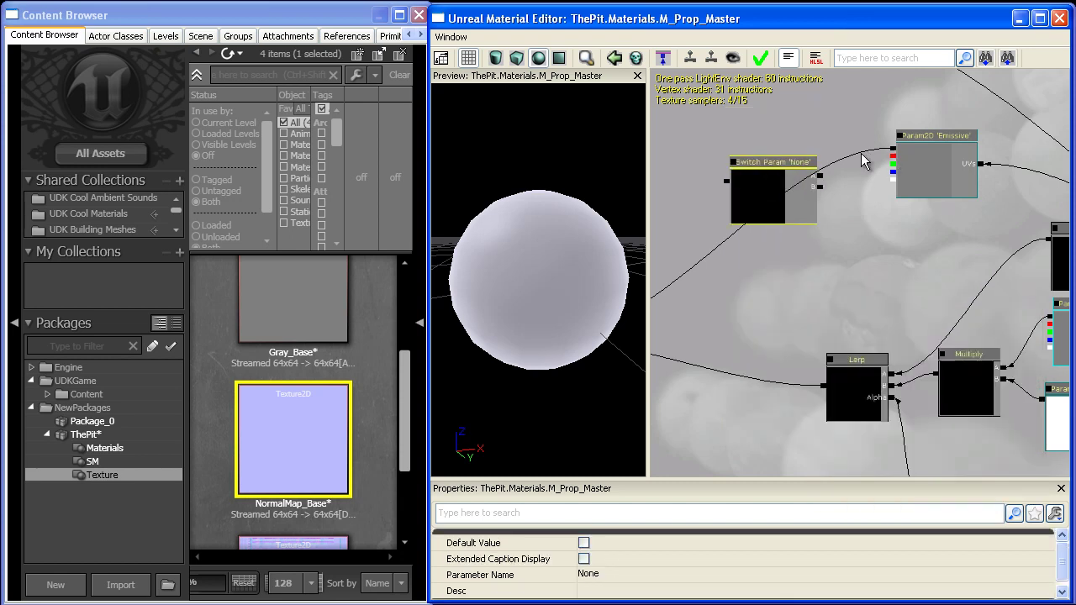
drag(892, 149, 820, 177)
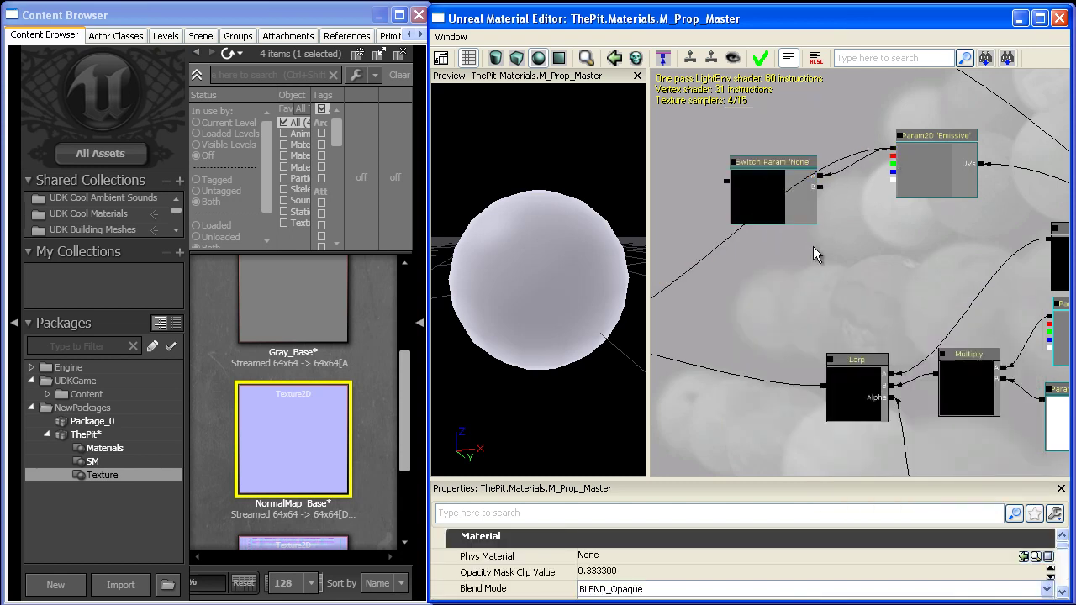
Step: Add a constant of 0, wire it to the switch's B input, and feed the switch output into the Add node's A input
click(882, 219)
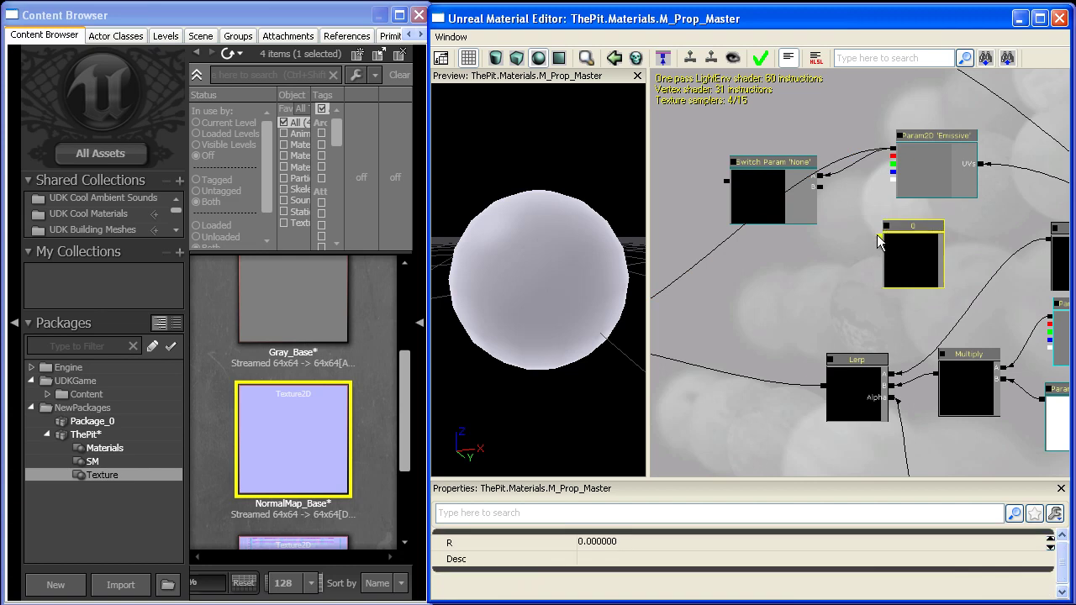
click(879, 241)
drag(748, 204, 708, 300)
drag(832, 272, 736, 300)
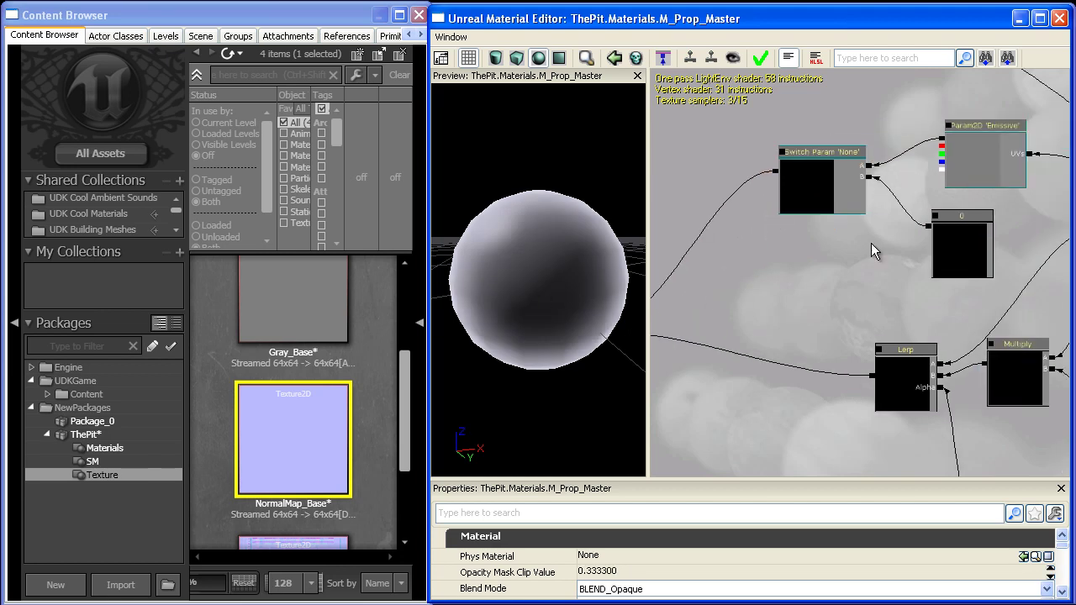
Step: Set the emissive switch's parameter name to bHasEmissiveMap
scroll(829, 331, up, 2)
click(790, 217)
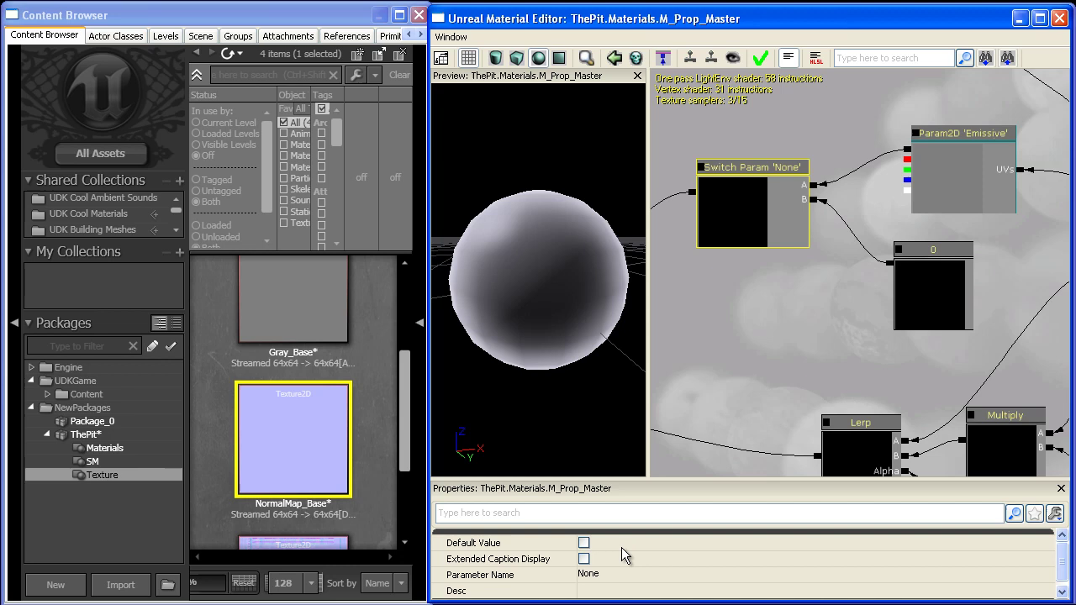
click(617, 575)
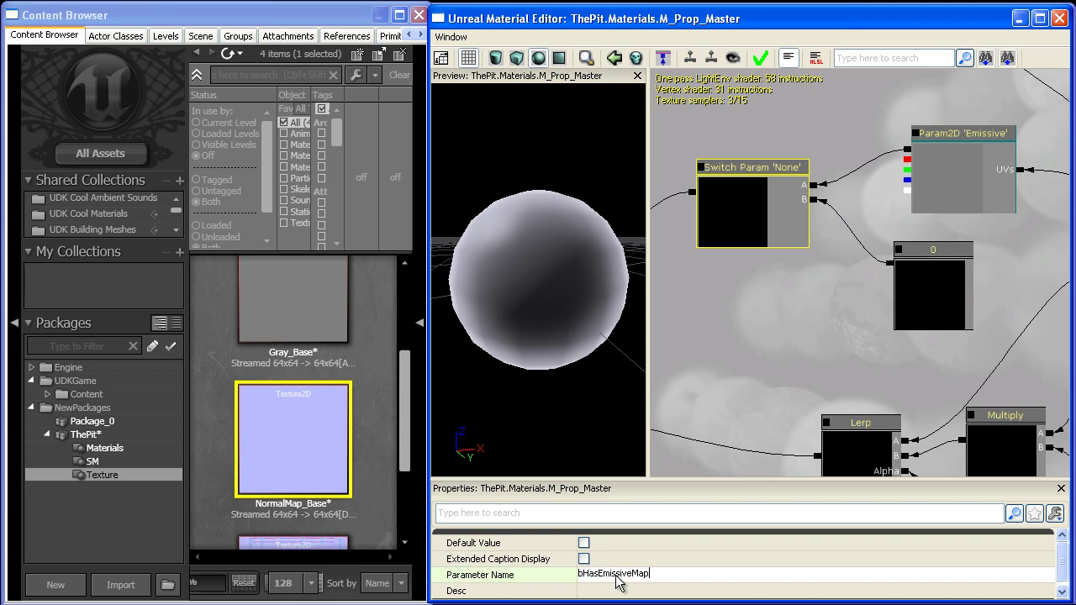
key(Return)
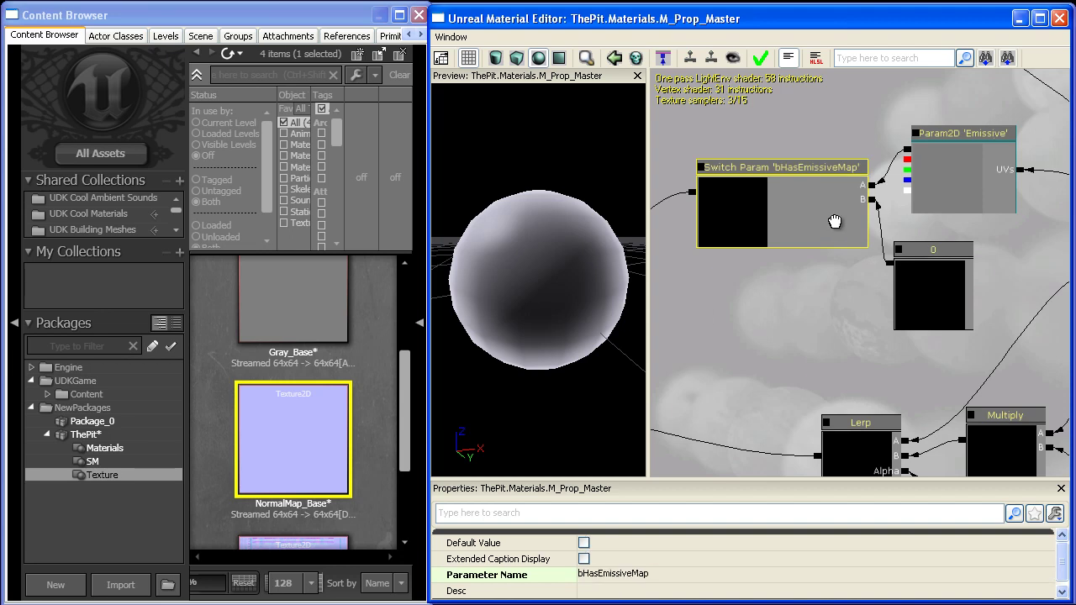
Step: Move the zero constant farther away from the bHasEmissiveMap switch
drag(958, 169, 869, 252)
click(682, 270)
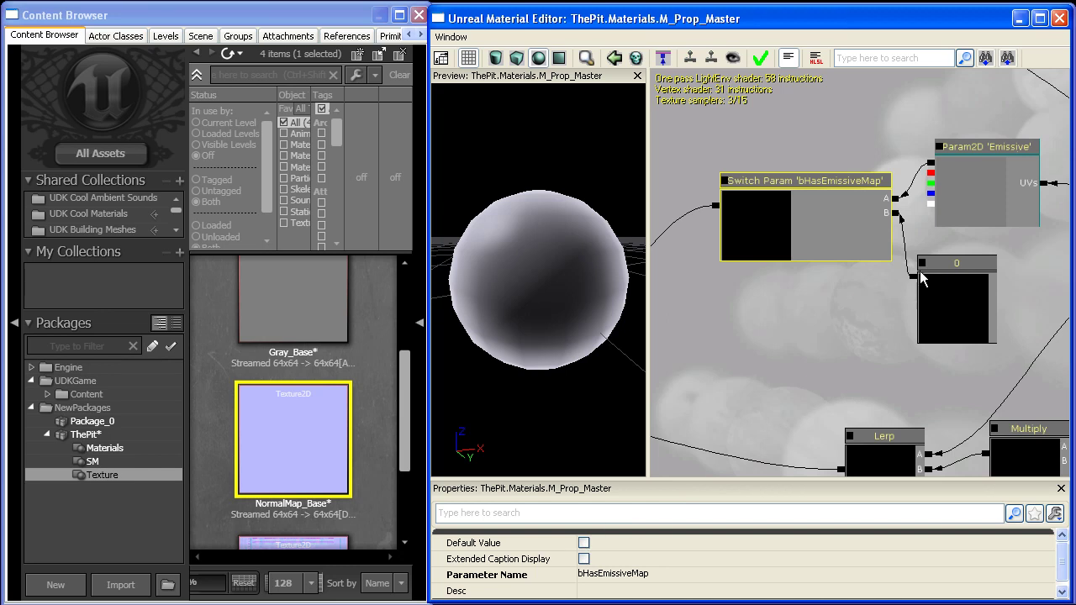
drag(922, 280, 961, 276)
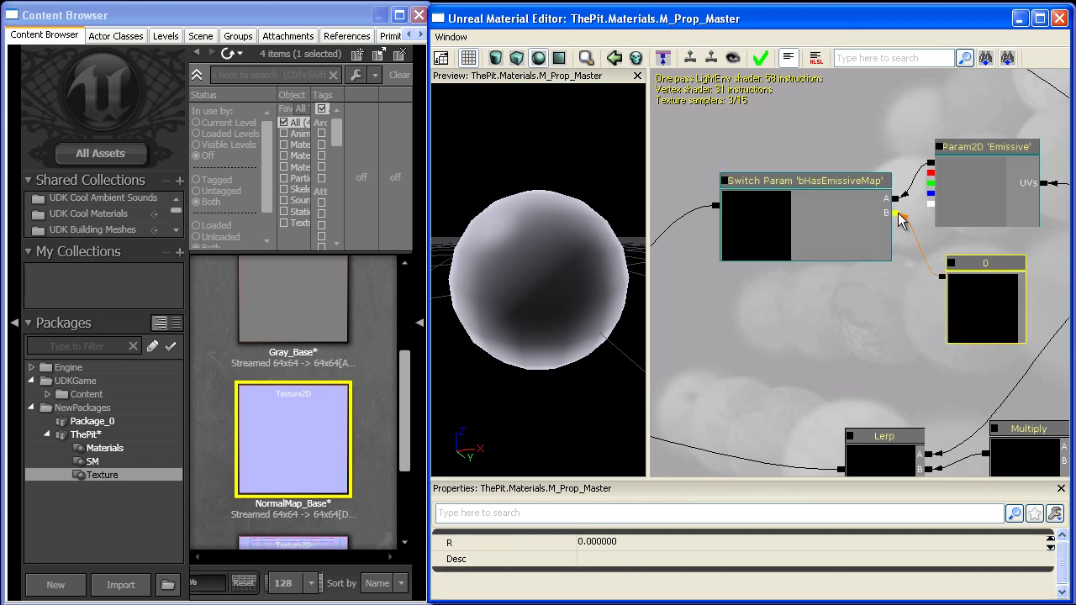
Step: Examine the bHasEmissiveMap switch's A and B inputs and its output connection
drag(736, 215, 810, 203)
mouse_move(776, 262)
mouse_down()
mouse_move(802, 250)
mouse_move(754, 277)
mouse_move(773, 248)
mouse_up()
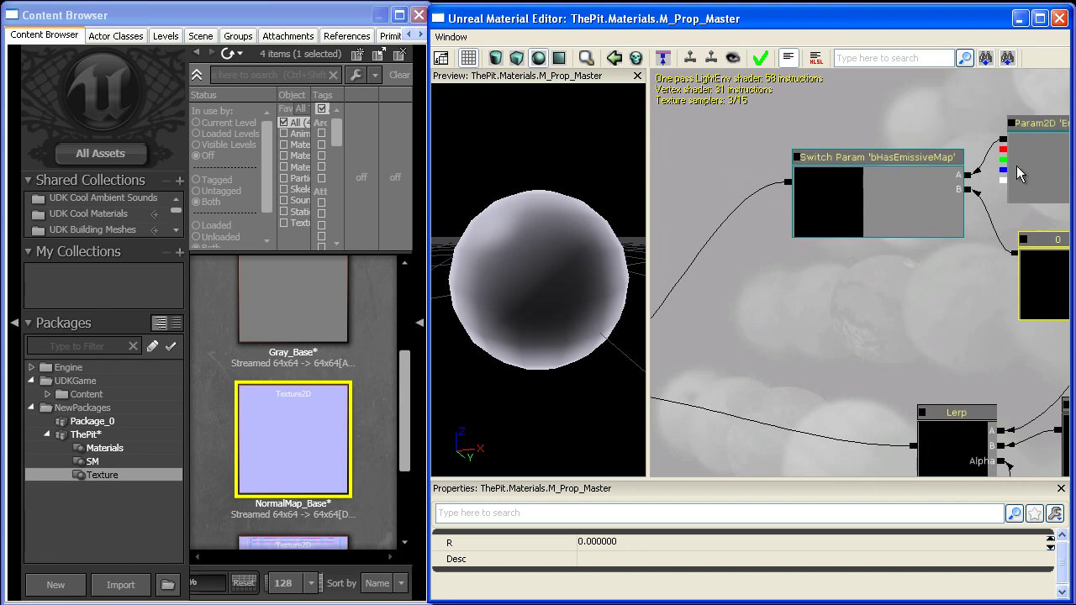
click(888, 207)
drag(965, 238, 837, 291)
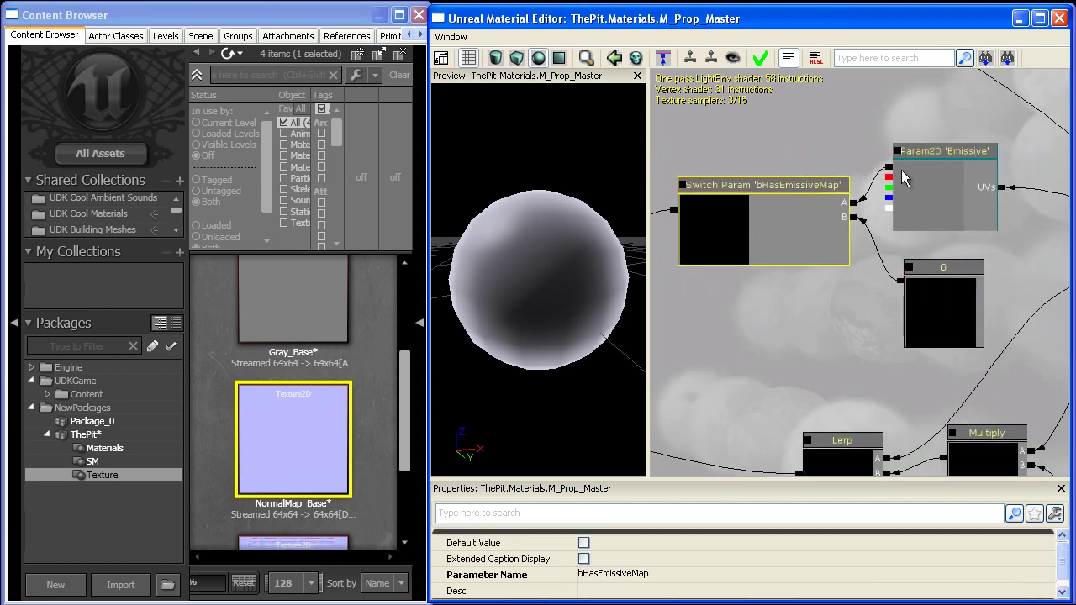
drag(690, 203, 761, 200)
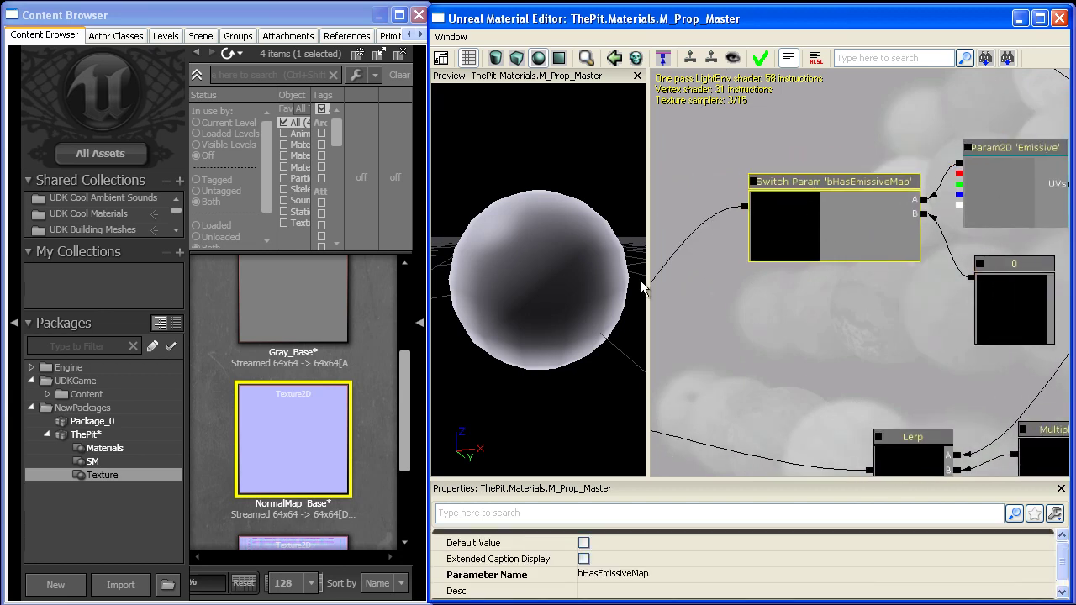
drag(943, 243, 870, 236)
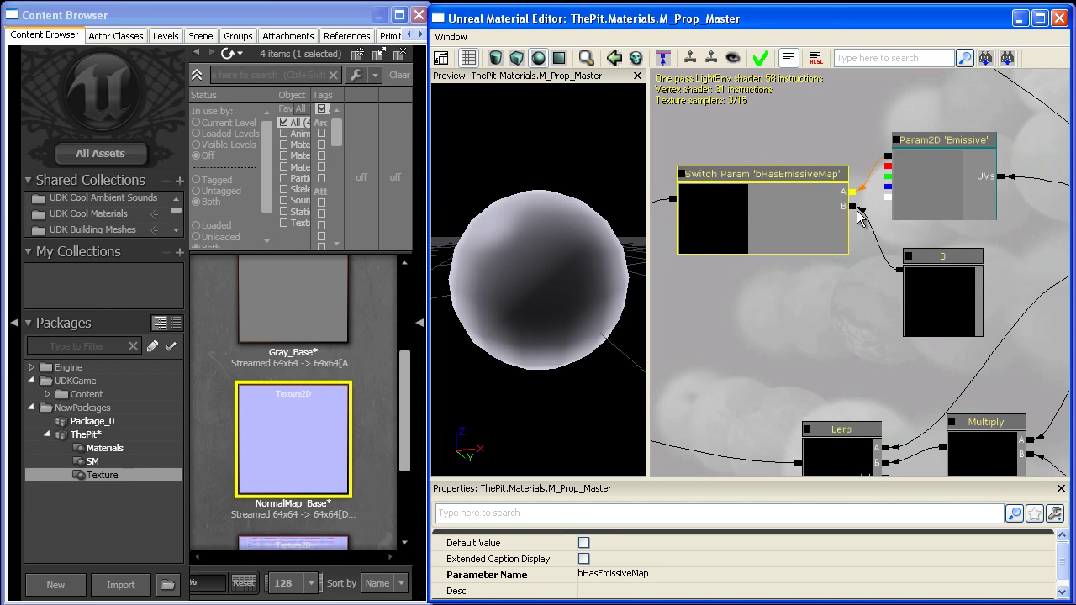
drag(934, 215, 850, 234)
drag(896, 273, 821, 236)
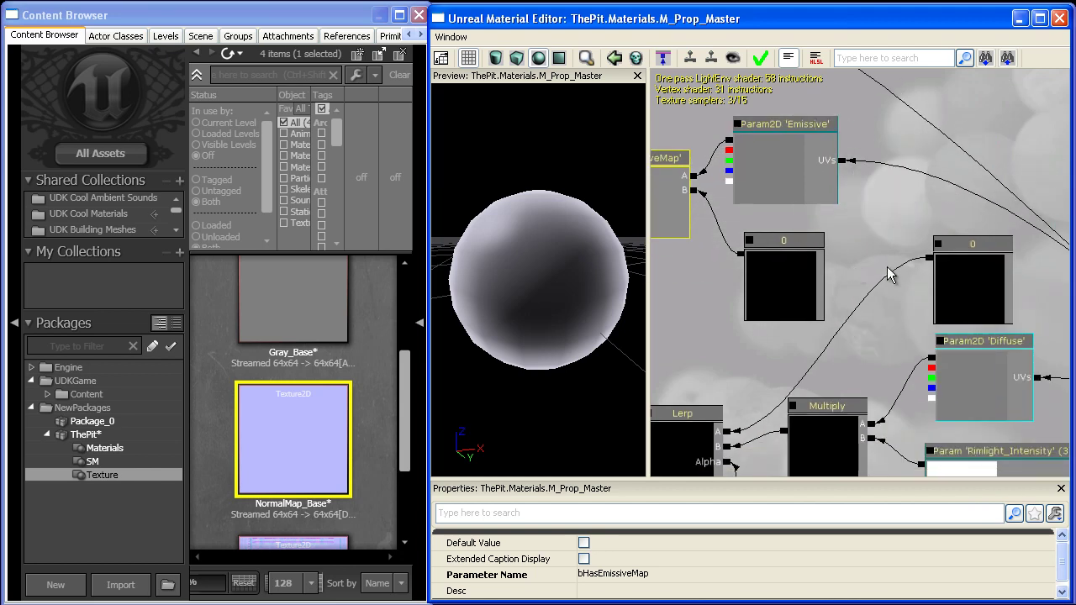
Step: Align the zero constant directly beneath the Emissive texture parameter
drag(888, 267, 972, 256)
drag(814, 239, 885, 285)
click(891, 293)
Step: Turn the bHasEmissiveMap switch's default value on and back off to compare the material preview
click(757, 234)
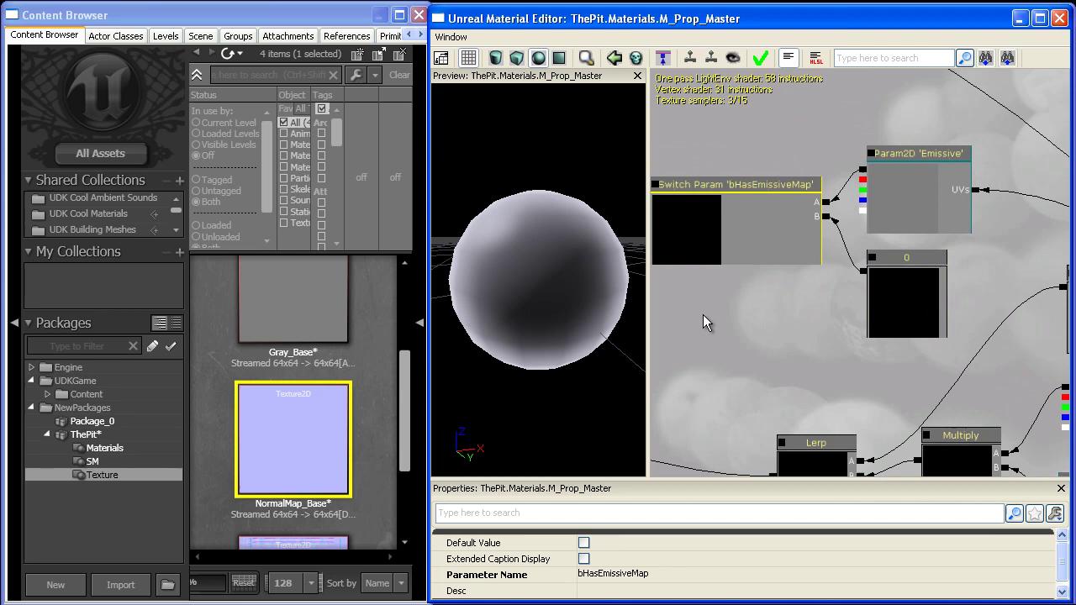
drag(705, 283, 797, 283)
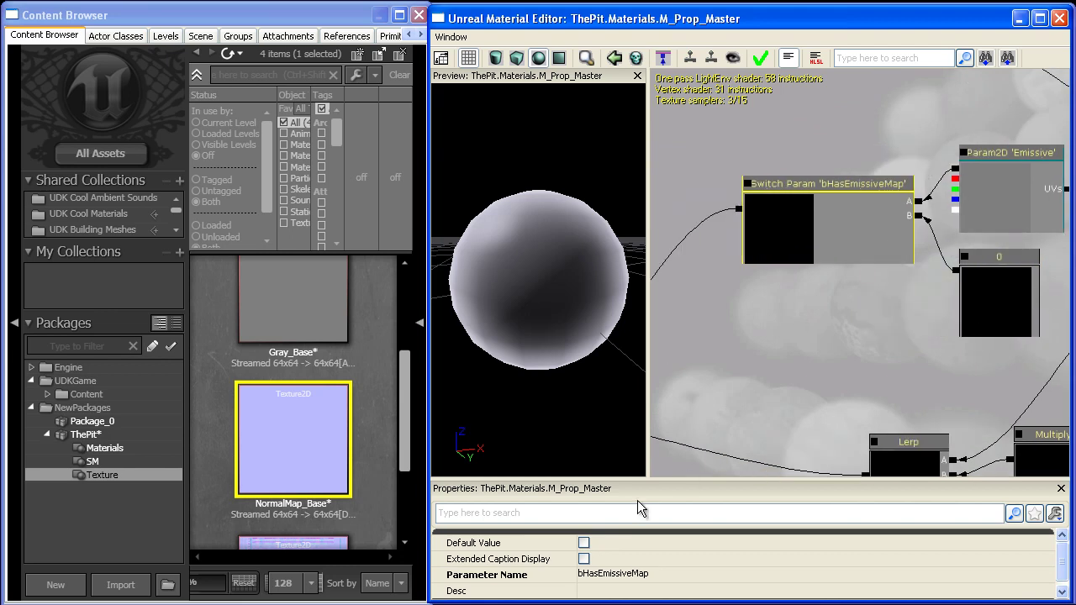
click(584, 543)
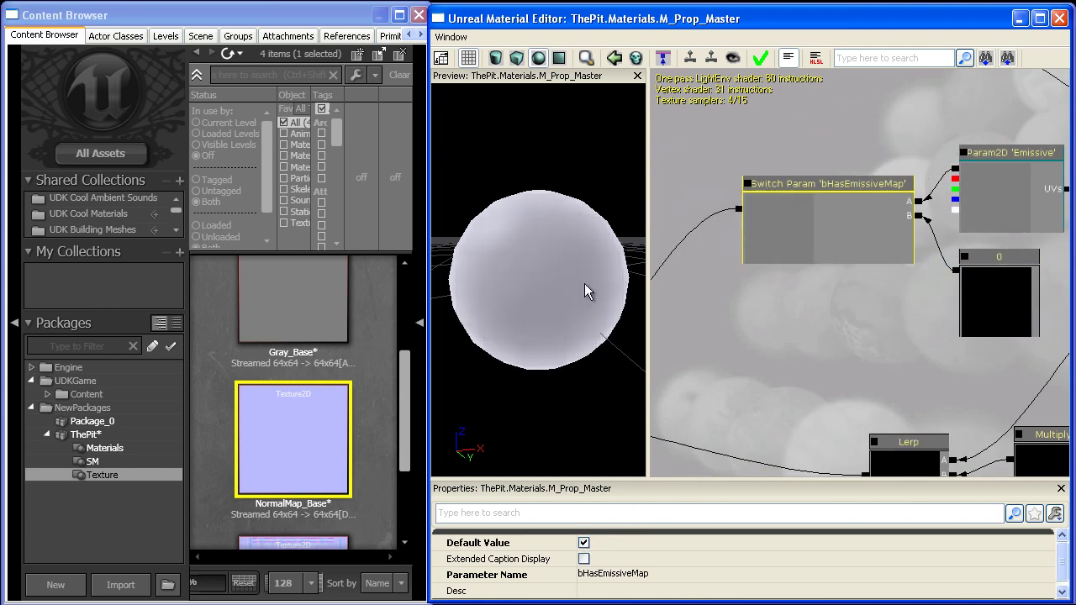
drag(768, 368, 788, 342)
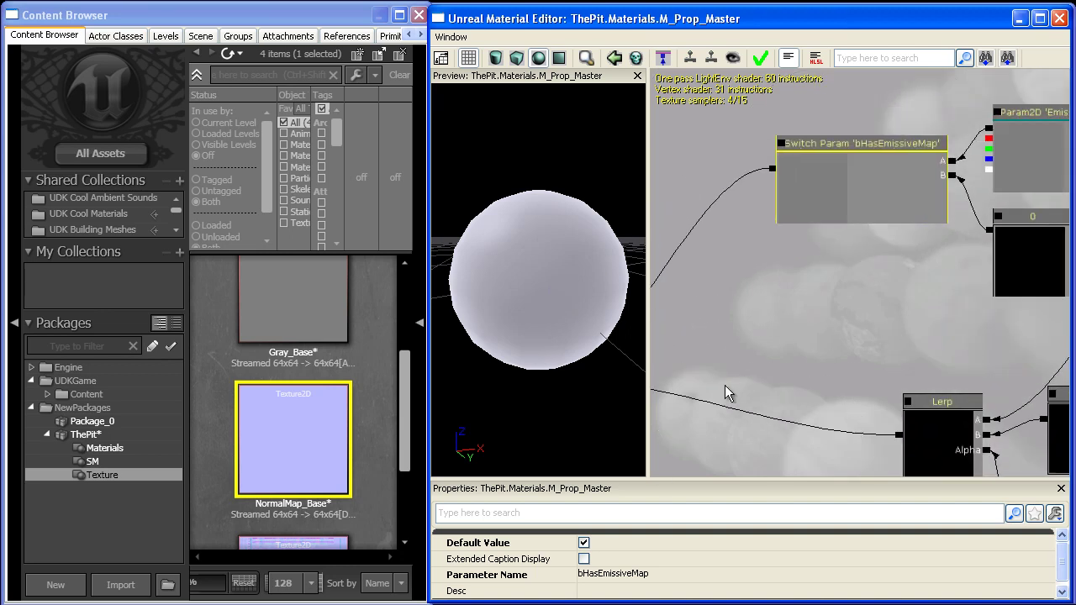
click(583, 543)
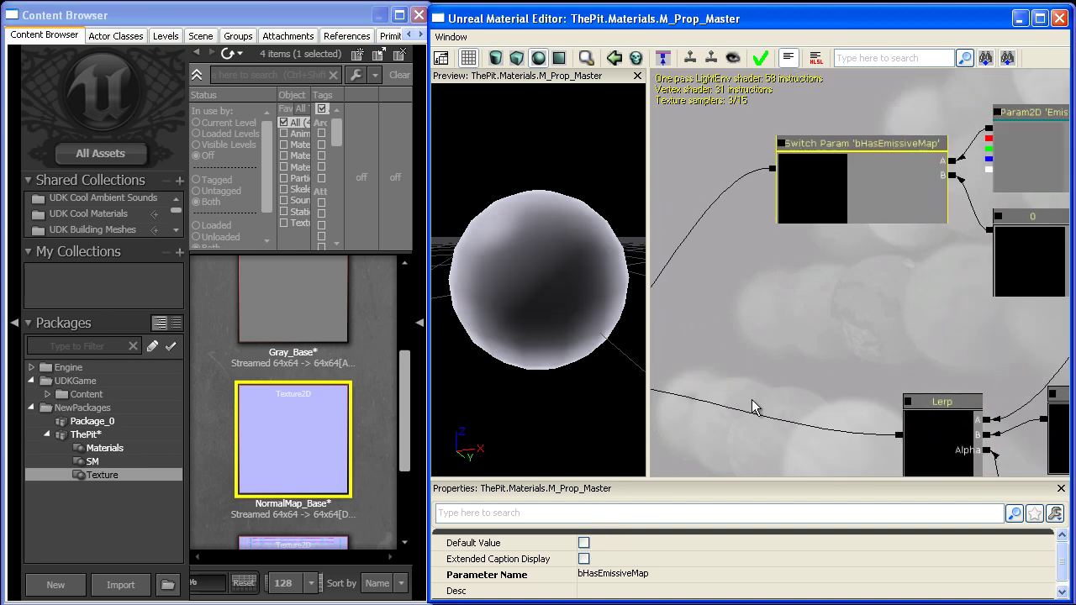
Step: Duplicate the bHasEmissiveMap switch, placing the copy near the Lerp node, and name it bHasRimlight
drag(751, 396, 754, 436)
key(ctrl+w)
drag(633, 580, 604, 583)
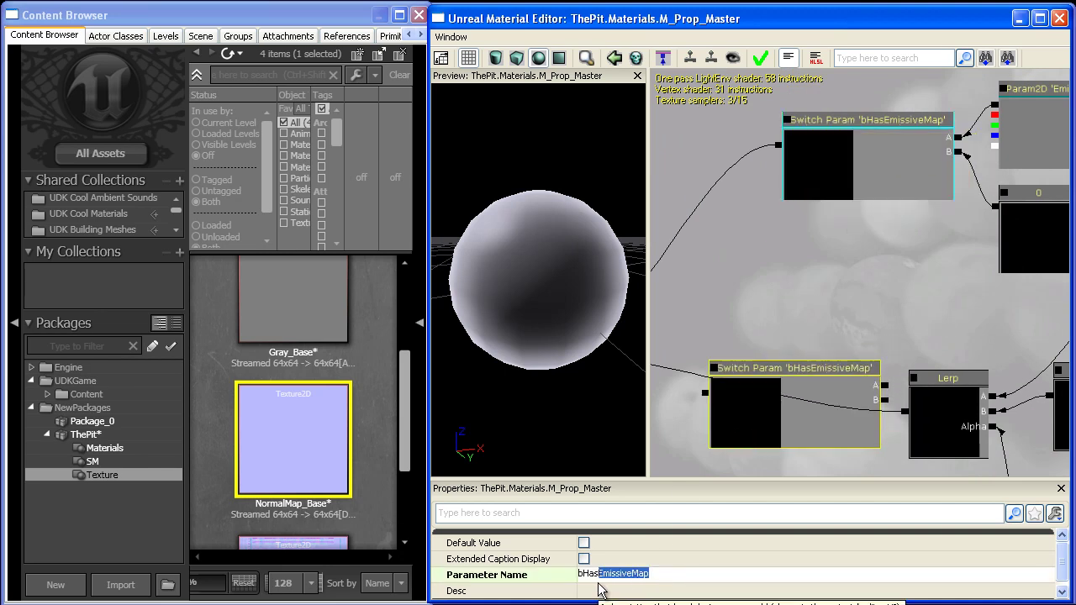
text(rimLight)
key(Return)
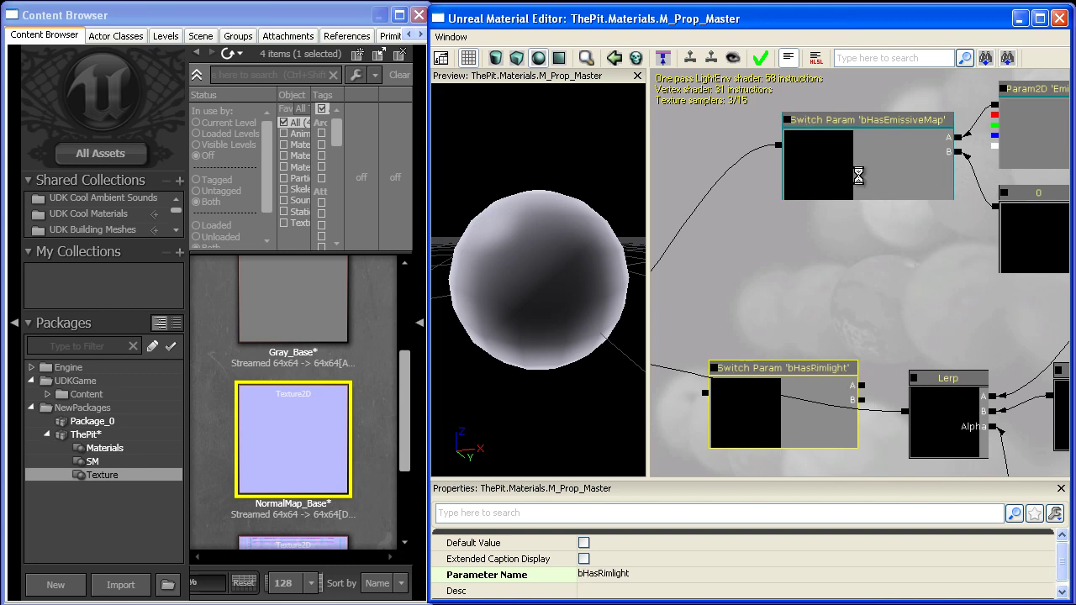
Step: Duplicate the zero constant and place the copy below the Lerp node
drag(852, 167, 778, 78)
click(965, 172)
key(ctrl+w)
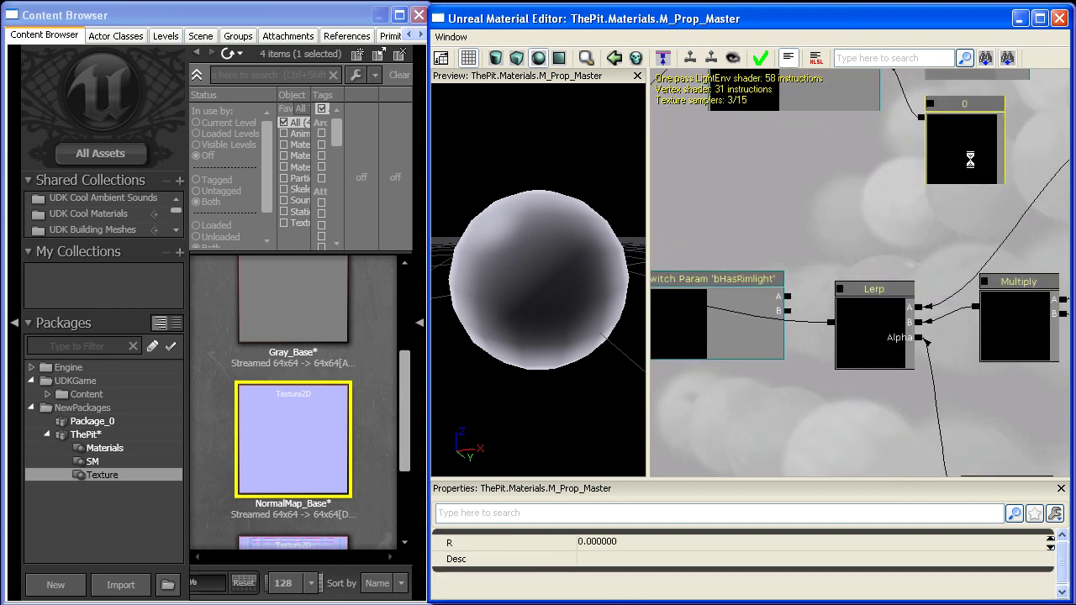
ctrl+drag(970, 160, 859, 423)
Step: Lower the bHasRimlight switch, then connect the Lerp output to its A input and the zero constant to B
click(755, 344)
ctrl+drag(755, 344, 758, 402)
drag(833, 410, 792, 368)
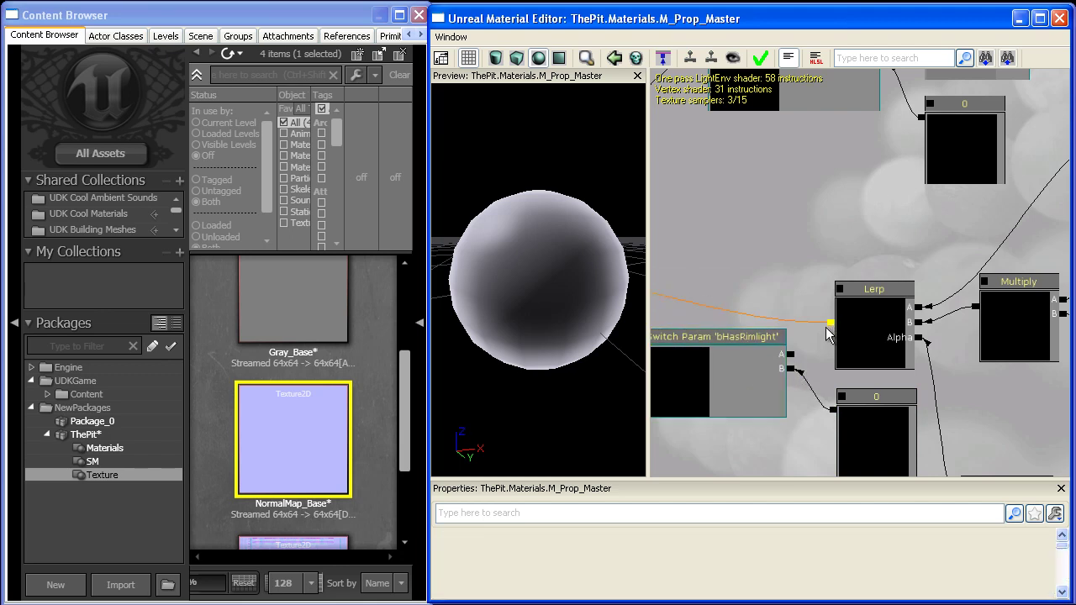
scroll(870, 457, down, 2)
drag(870, 456, 967, 489)
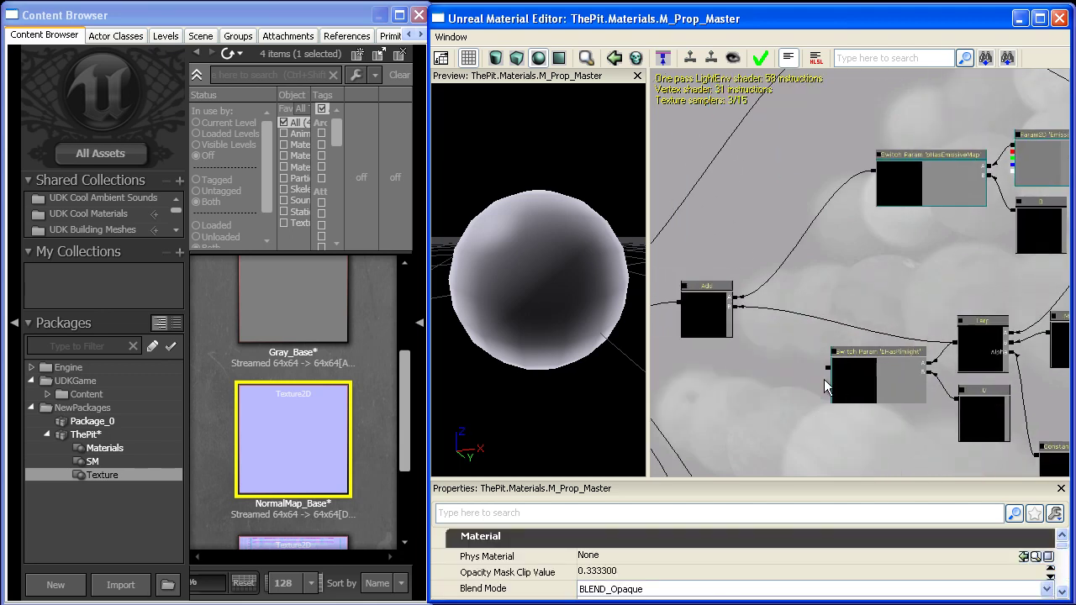
Step: Connect the bHasRimlight switch's output to the Add node's B input and reposition the Add node
click(827, 373)
drag(742, 309, 734, 308)
scroll(796, 383, up, 3)
drag(795, 382, 857, 377)
drag(748, 286, 791, 252)
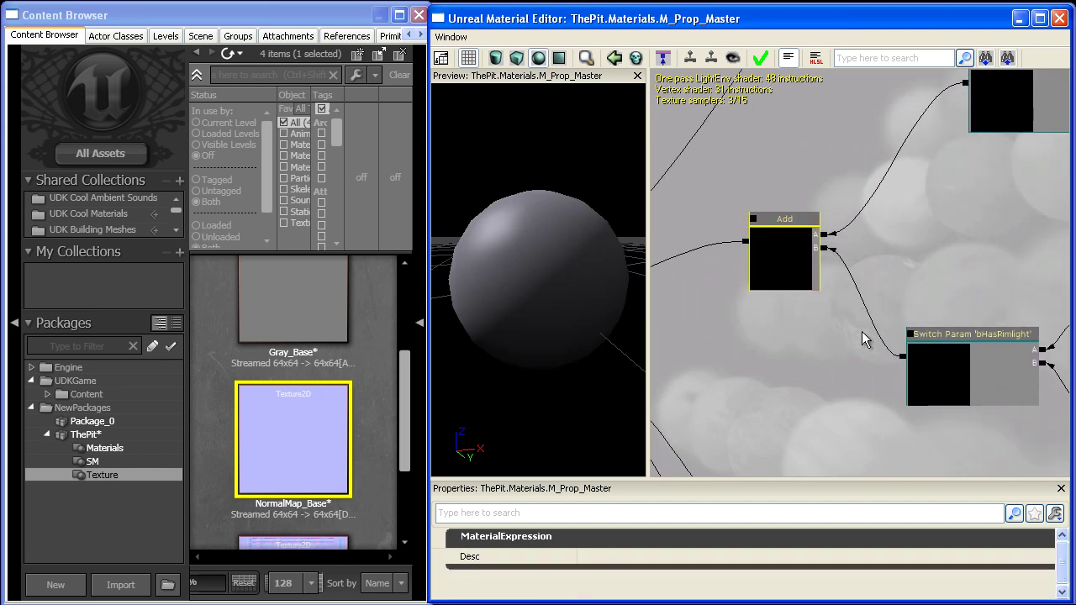
Step: Examine how the bHasRimlight and bHasEmissiveMap switches feed through the Add node into the material's Emissive input
drag(864, 339, 748, 322)
click(873, 344)
drag(920, 395, 760, 287)
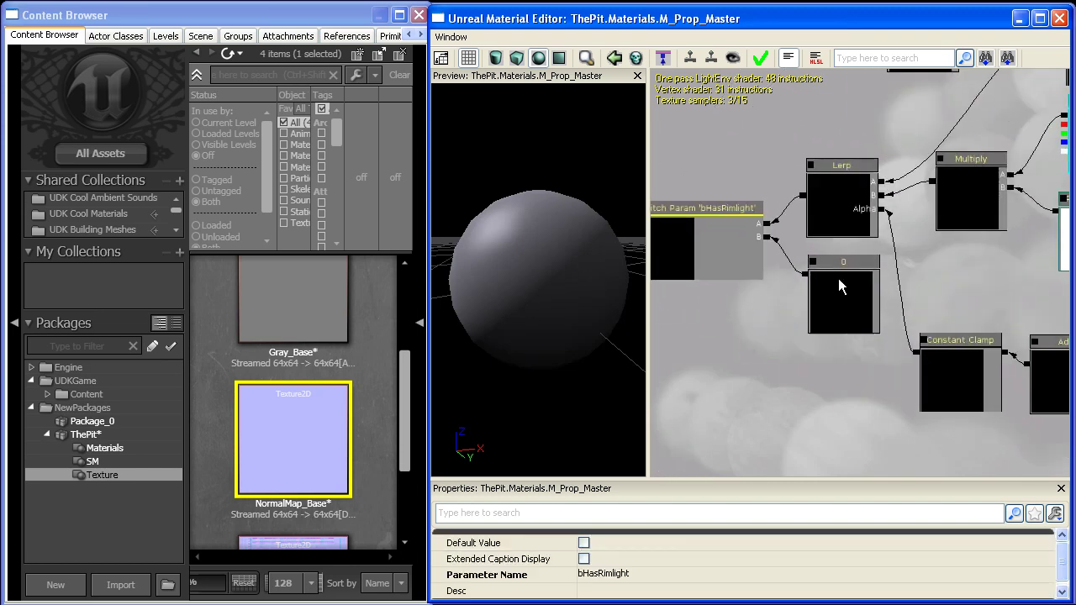
drag(775, 219, 866, 316)
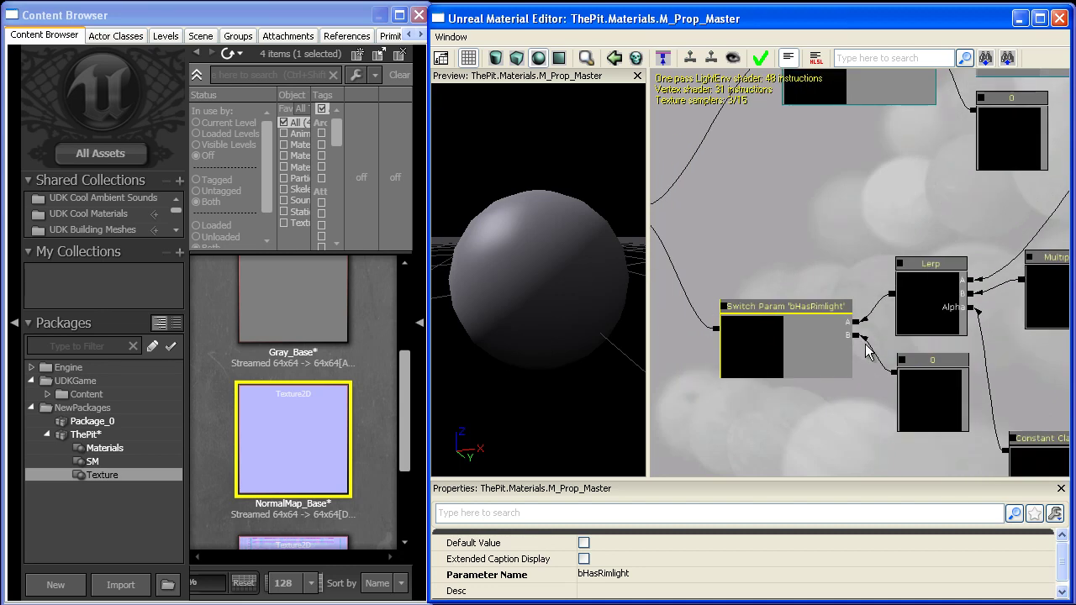
drag(842, 256, 820, 341)
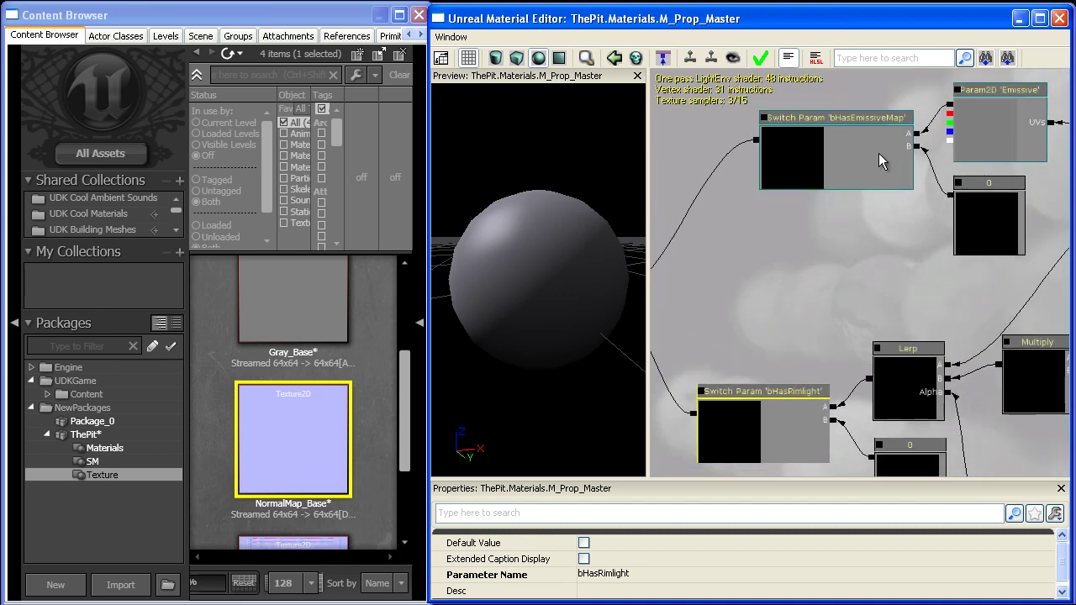
drag(878, 153, 849, 289)
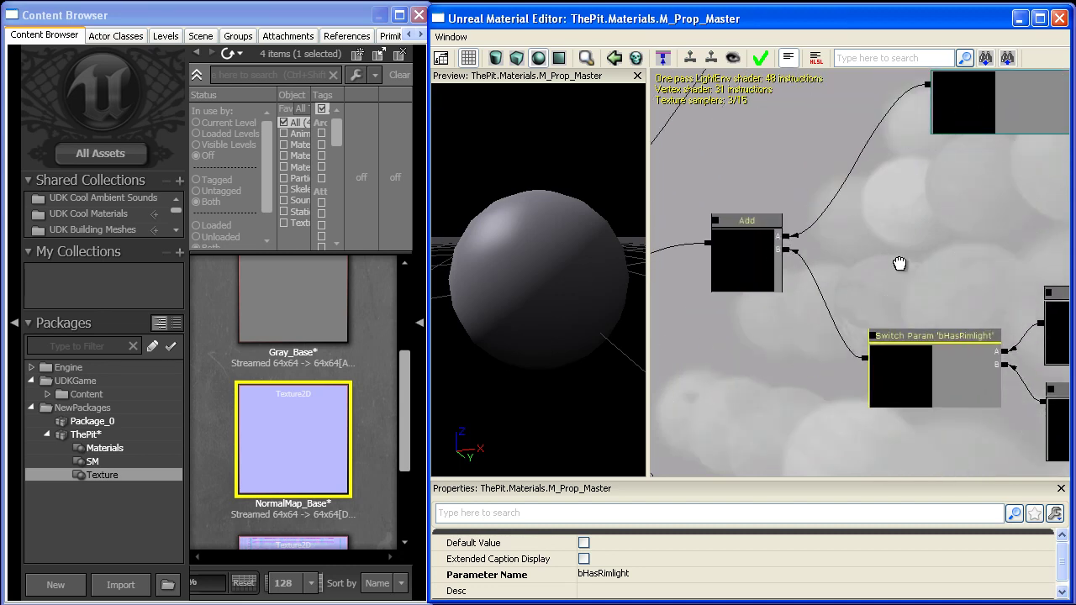
drag(900, 264, 980, 232)
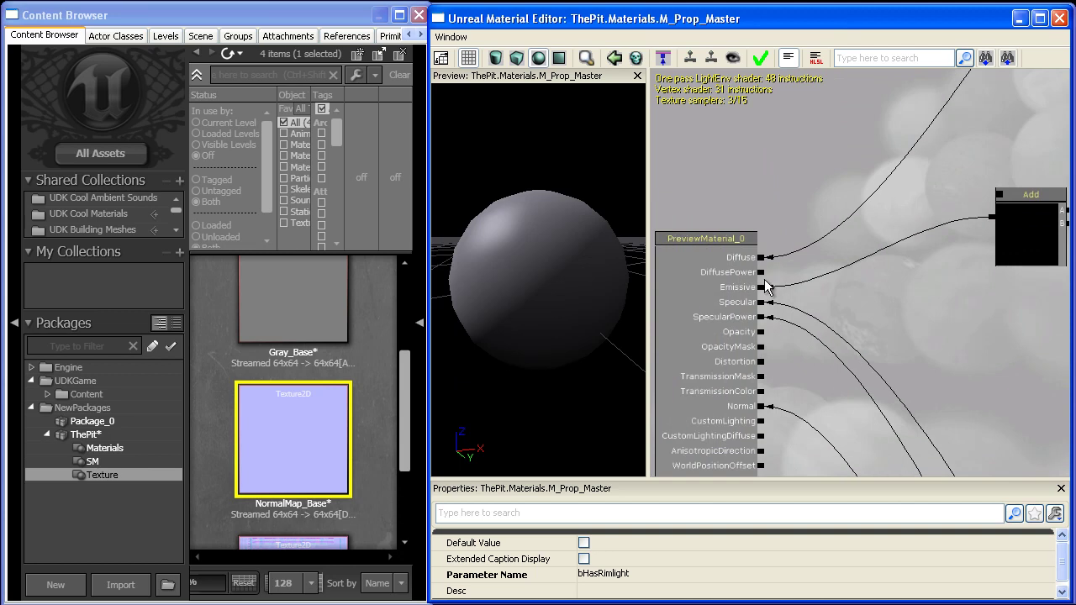
drag(757, 294, 858, 262)
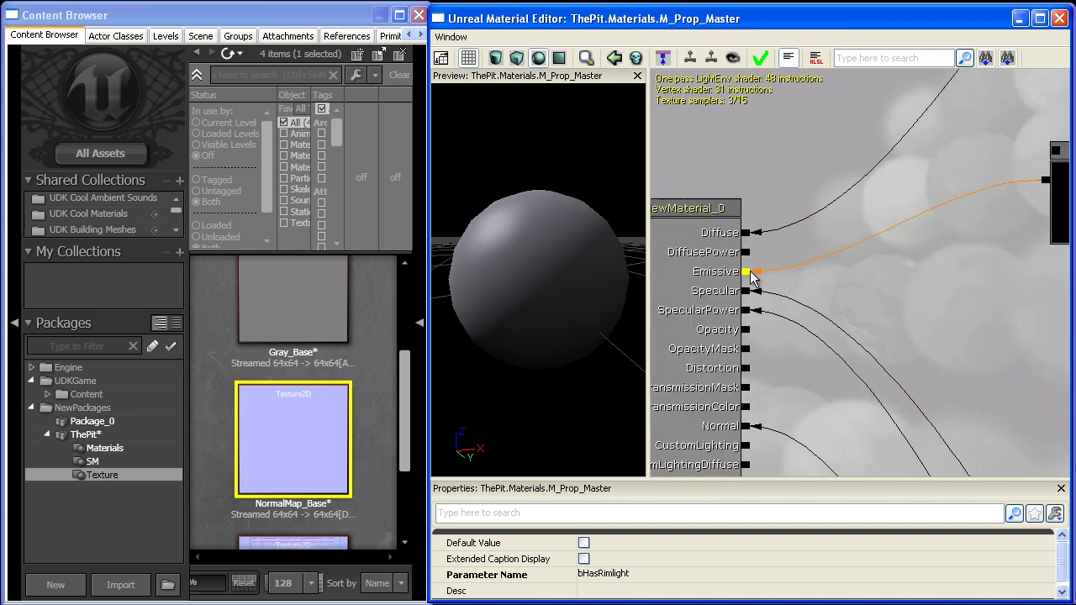
drag(1035, 218, 931, 254)
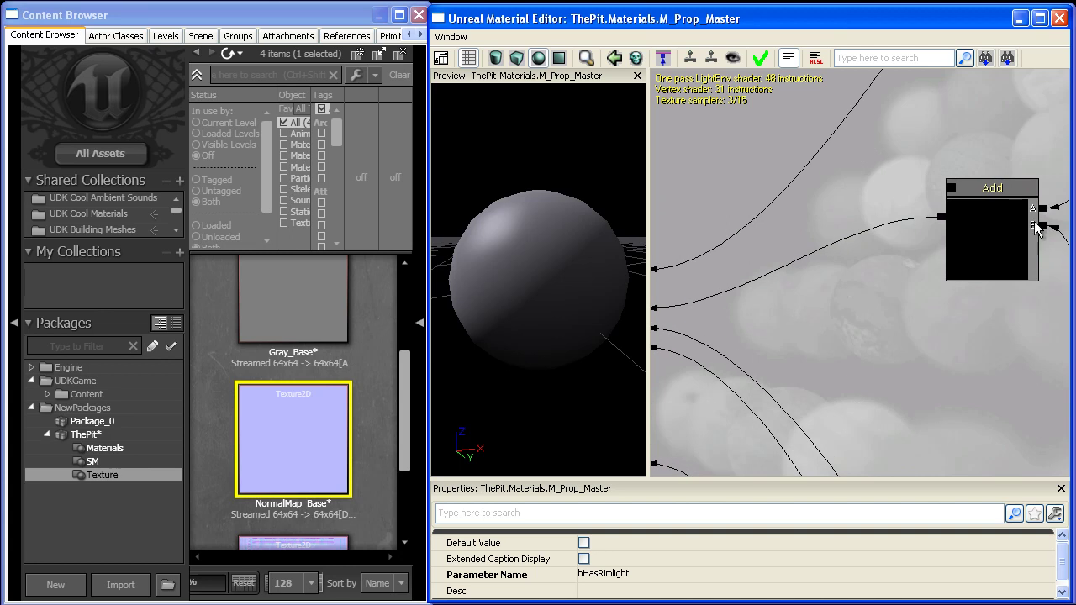
drag(1010, 217, 949, 200)
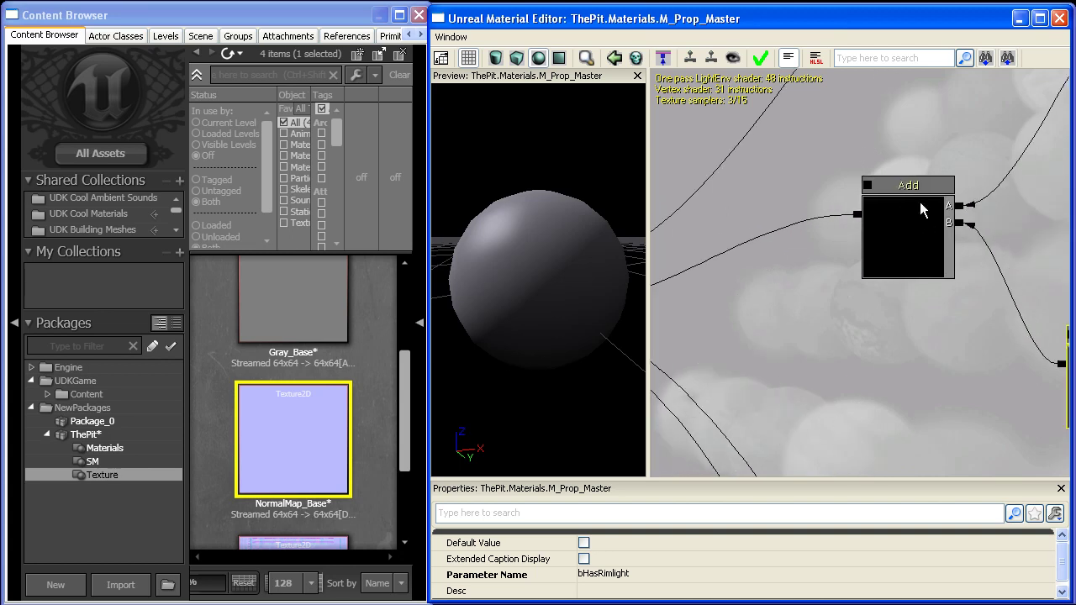
Step: Insert a StaticSwitchParameter between the Add node and the material, wiring Add to its A input and its output to Emissive
drag(740, 271, 948, 219)
drag(788, 280, 726, 306)
right_click(841, 194)
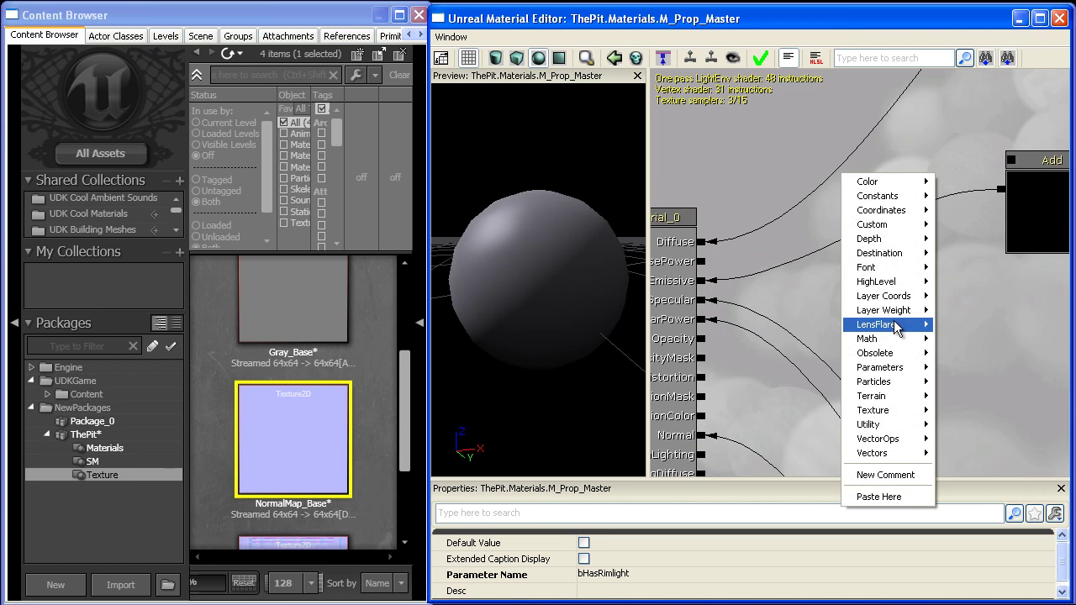
mouse_move(894, 324)
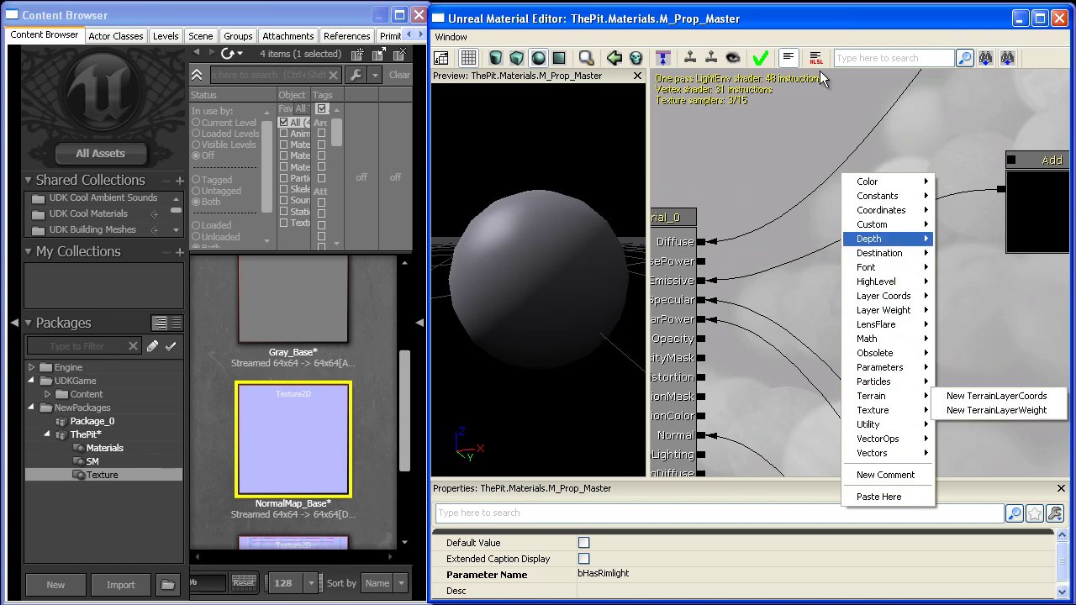
mouse_move(908, 414)
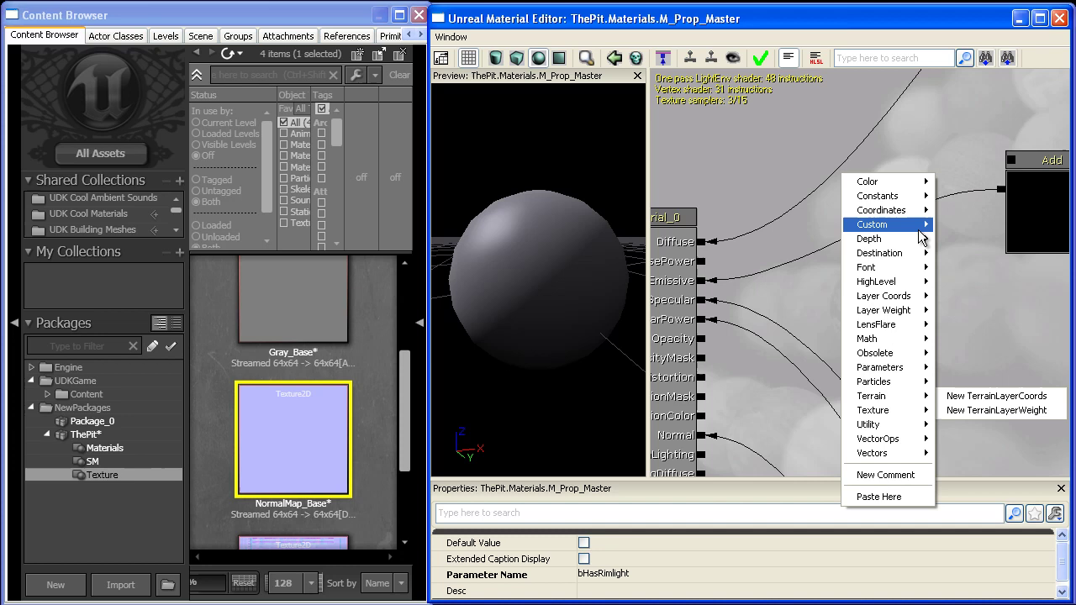
mouse_move(895, 367)
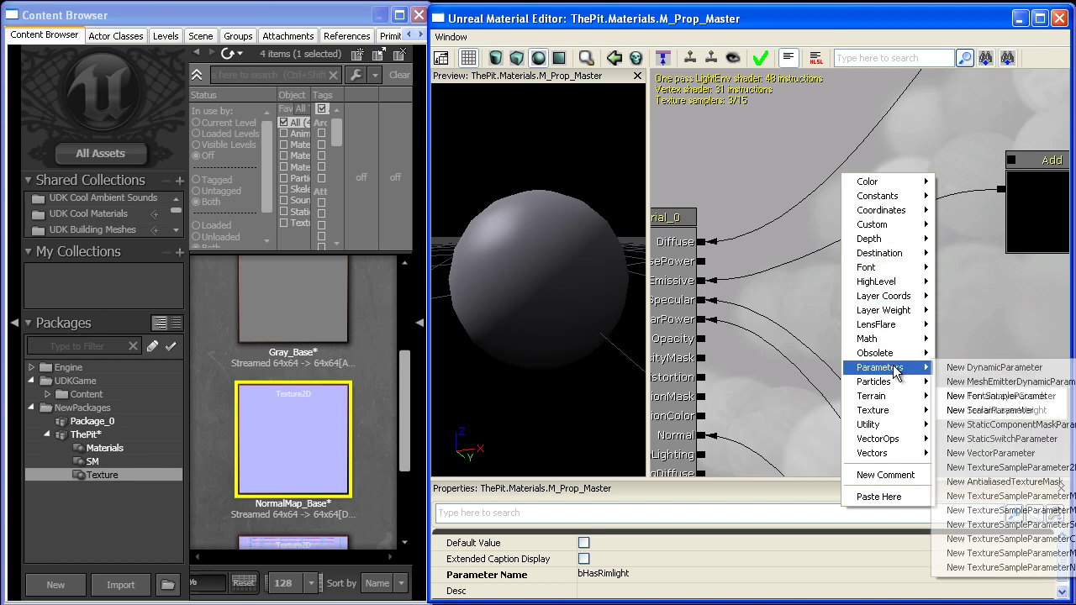
click(1024, 444)
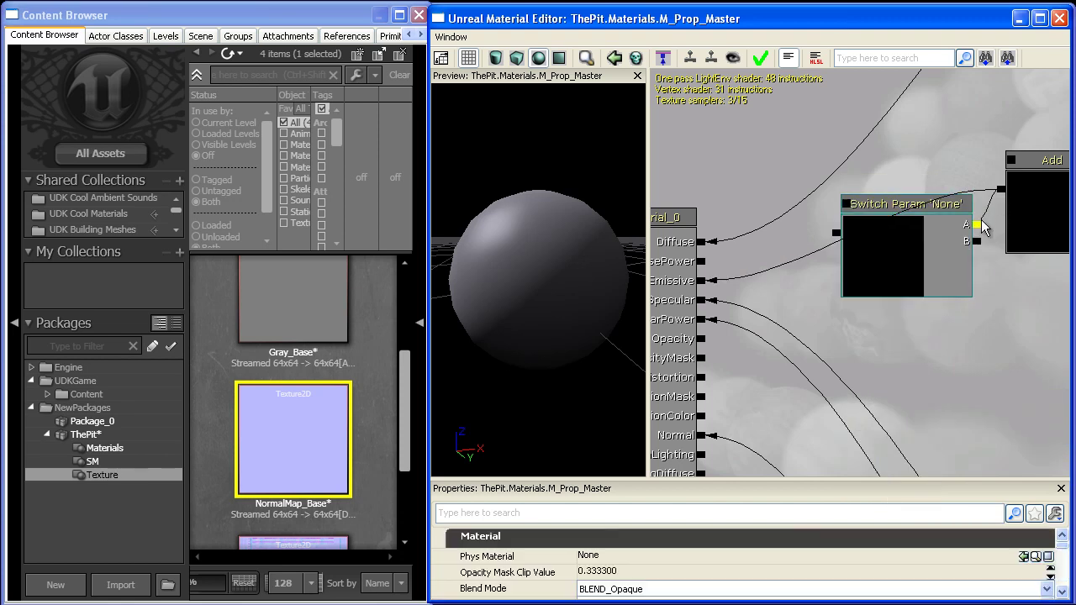
drag(900, 245, 706, 286)
Step: Name the new switch parameter b_EnableEmissive and move the Add node clear of the widened switch
click(891, 312)
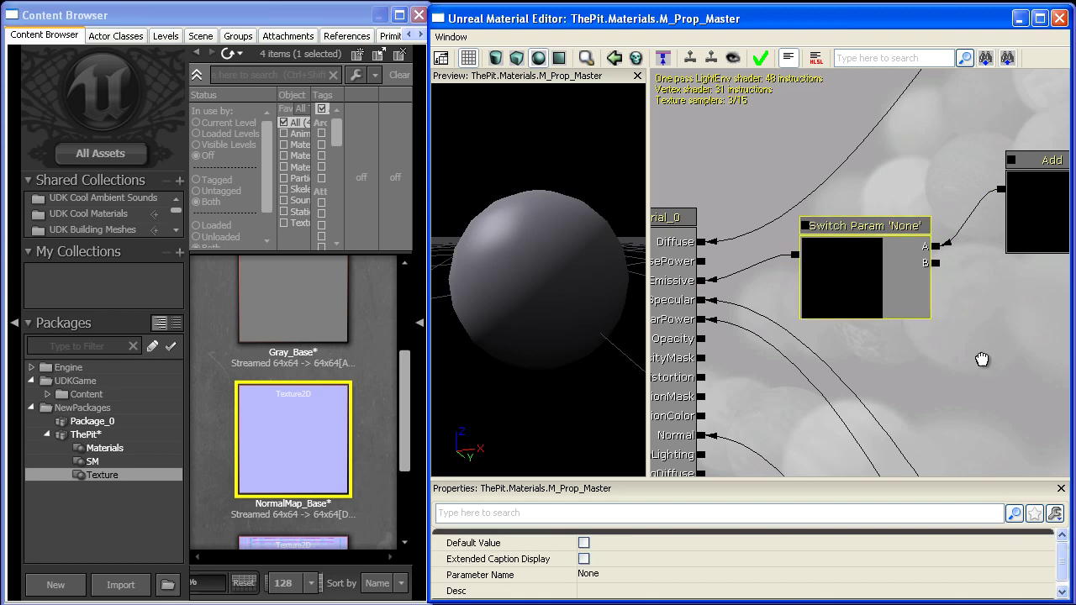
drag(981, 360, 872, 283)
click(600, 576)
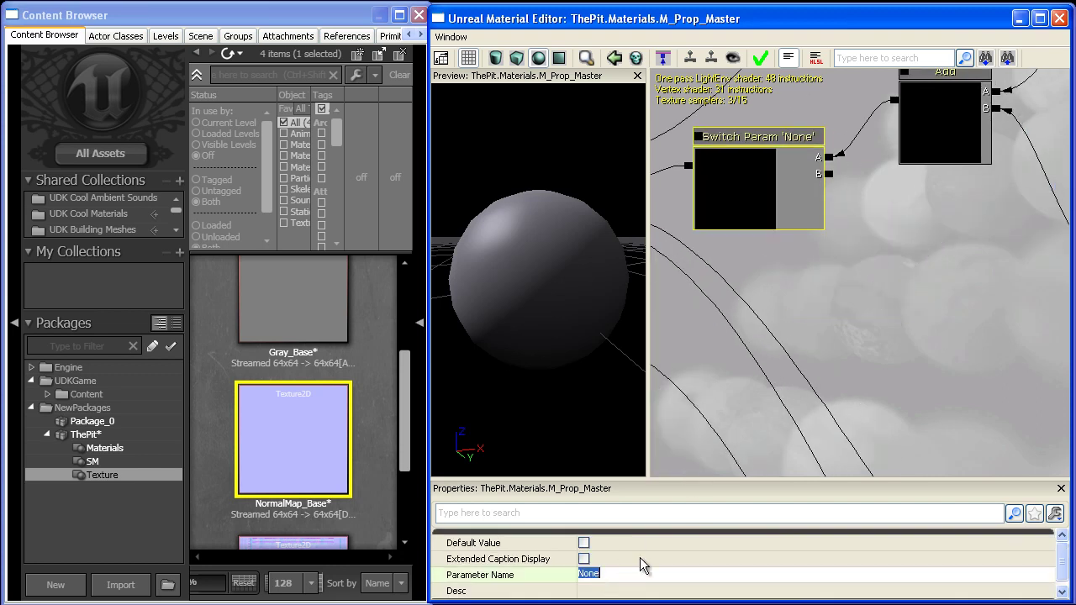
key(Menu)
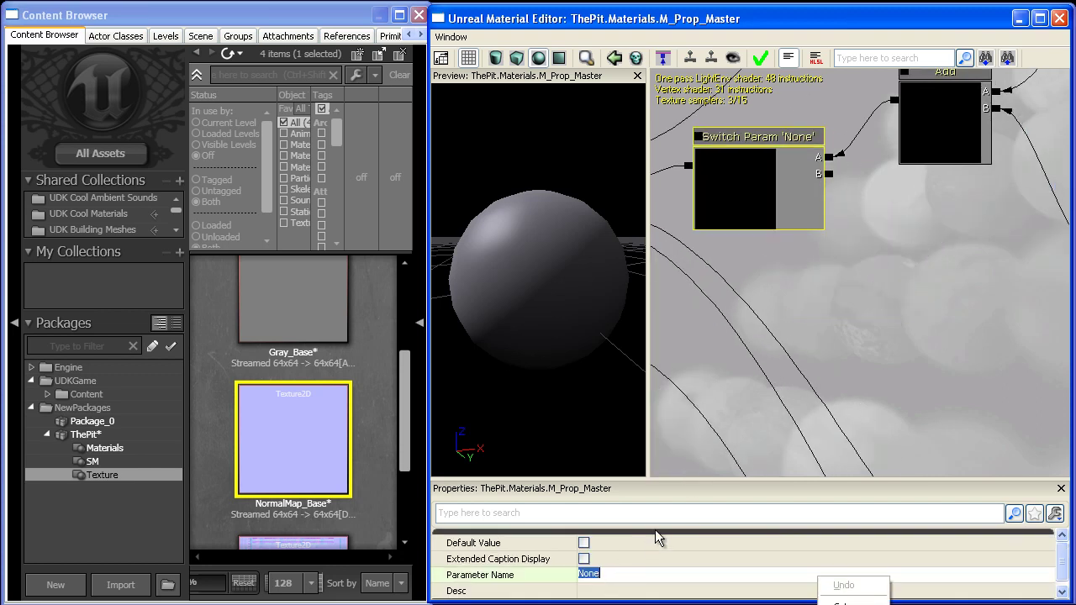
click(636, 577)
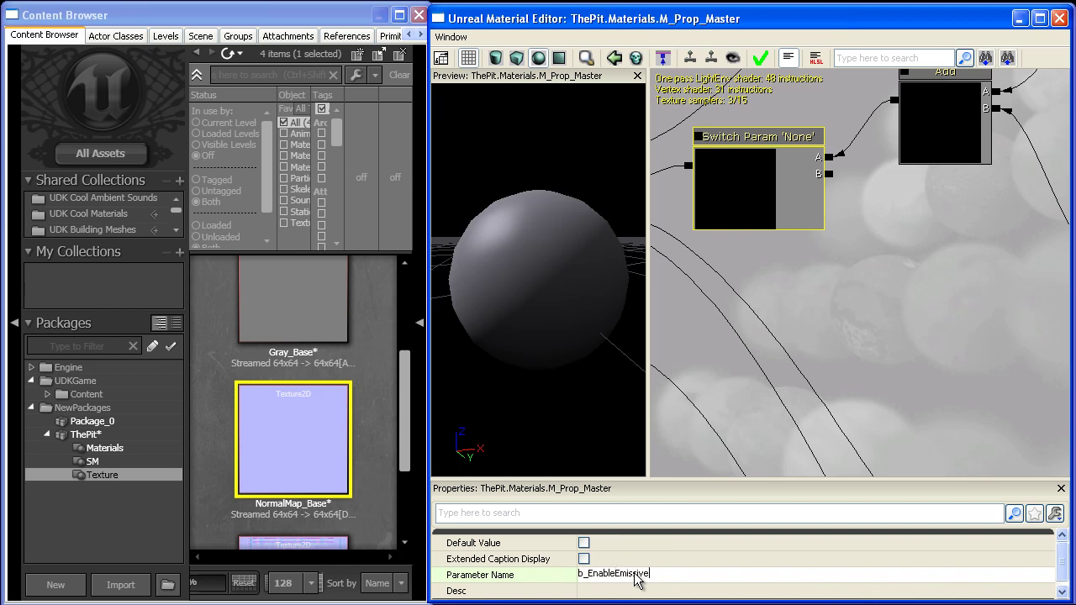
key(Return)
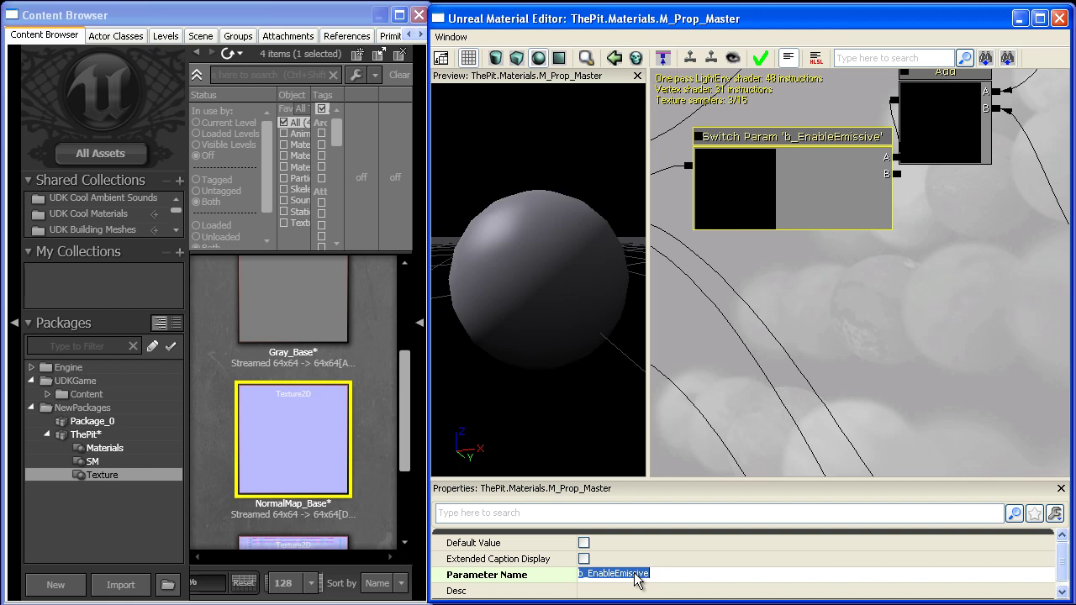
drag(963, 118, 999, 151)
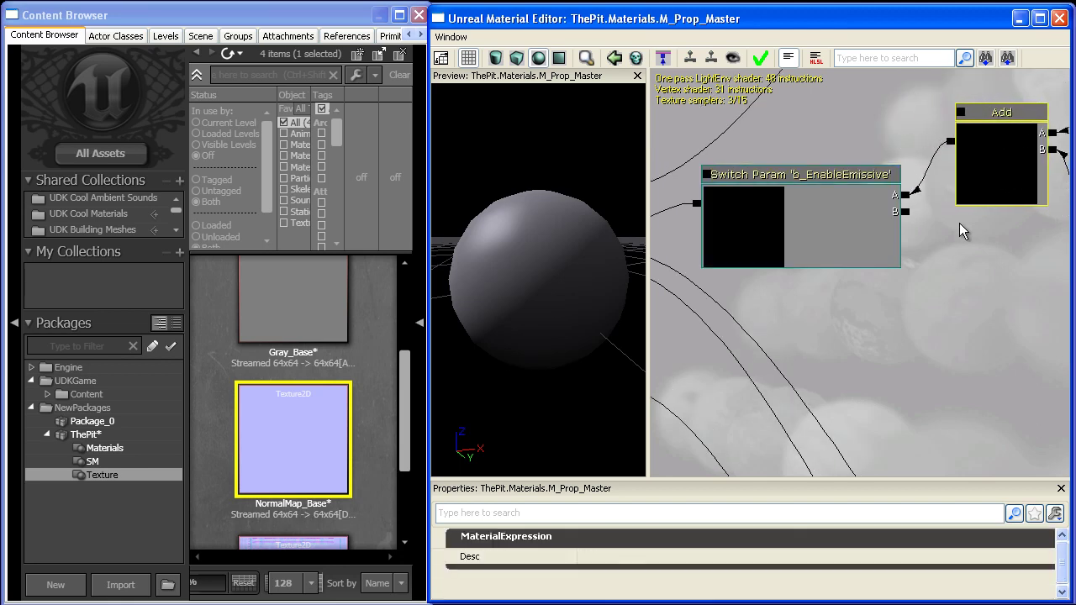
Step: Turn on the default value of the bHasEmissiveMap switch
drag(924, 241, 870, 244)
scroll(869, 244, down, 5)
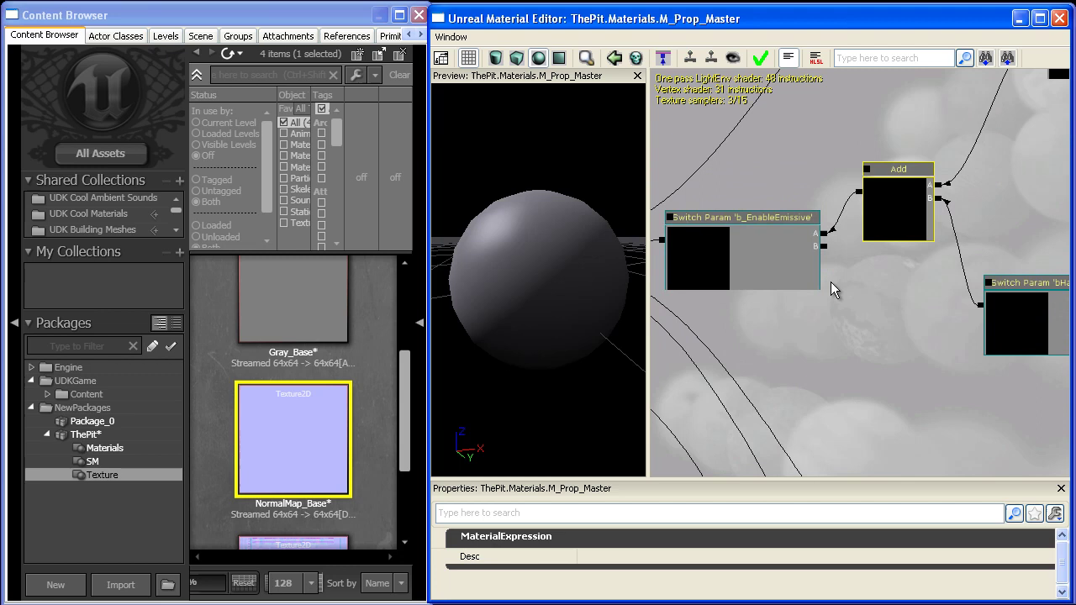
click(744, 378)
scroll(772, 435, up, 5)
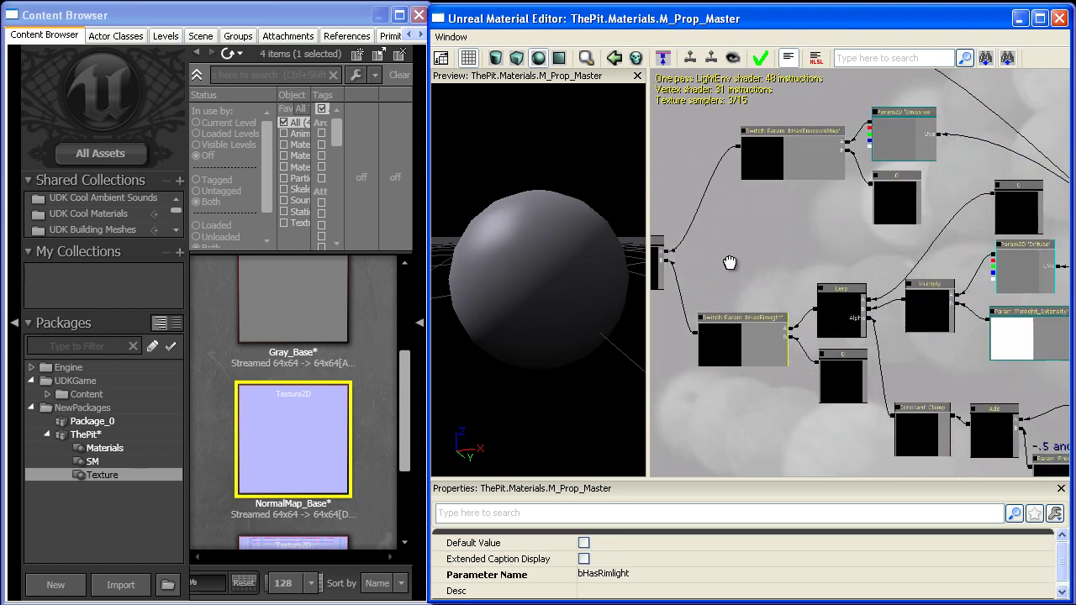
click(840, 149)
drag(930, 198, 1068, 203)
click(780, 209)
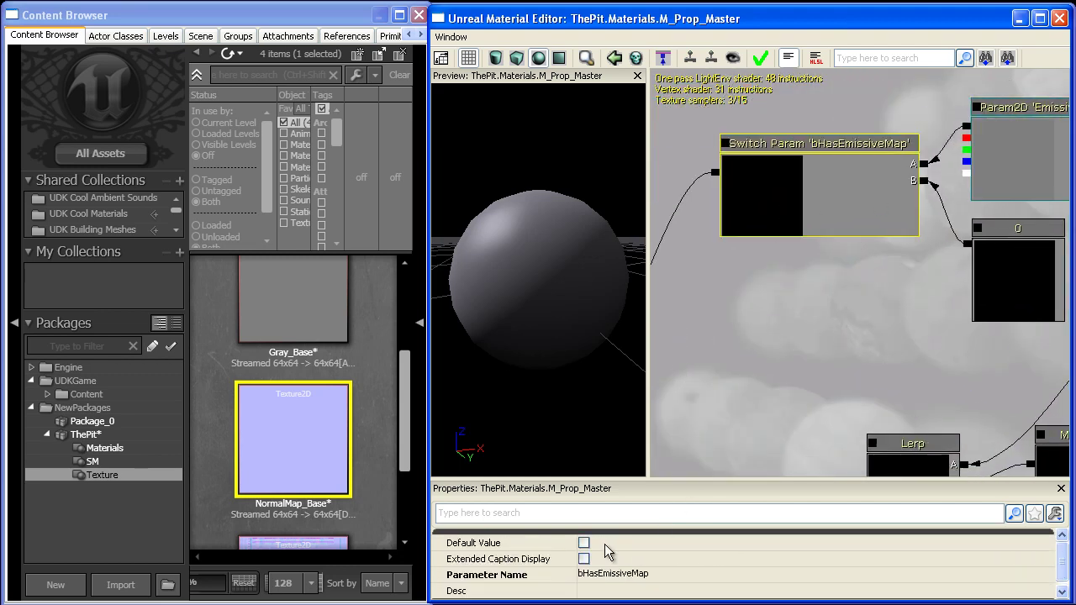
click(583, 543)
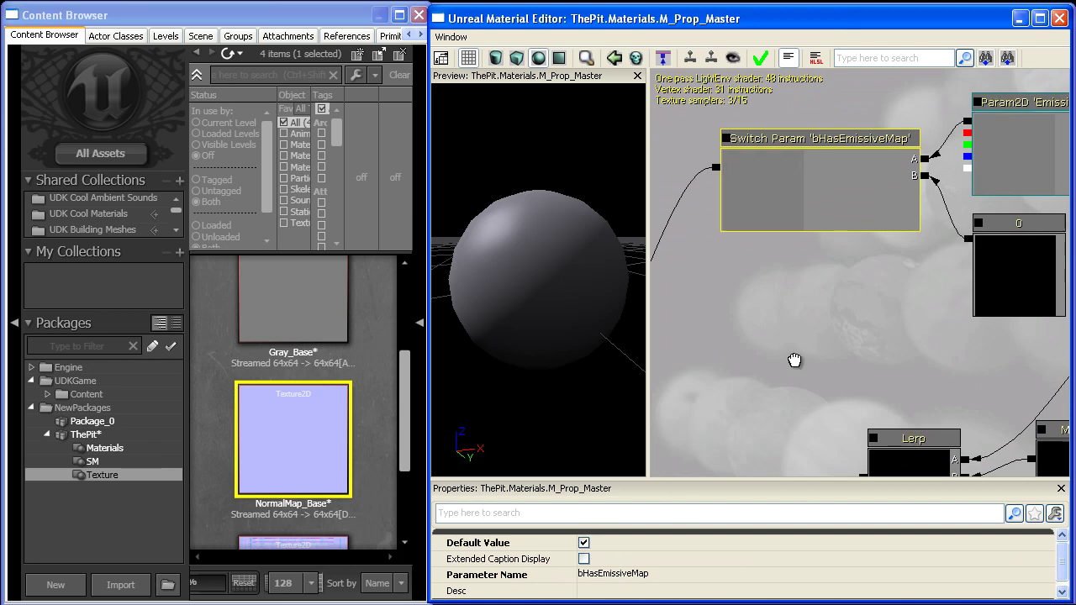
Step: Turn on the default value of the bHasRimlight switch
drag(795, 361, 851, 311)
click(814, 295)
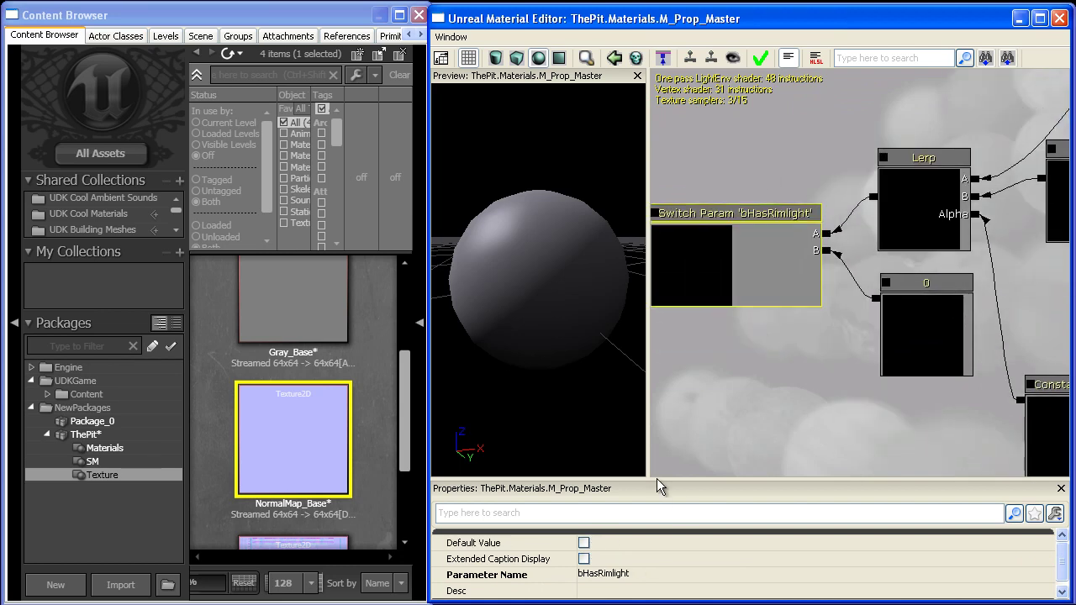
click(586, 544)
Step: Try turning on the default value of the b_EnableEmissive switch
drag(768, 406, 827, 513)
scroll(777, 408, down, 4)
scroll(819, 442, up, 3)
click(791, 349)
drag(788, 421, 824, 437)
scroll(824, 437, up, 1)
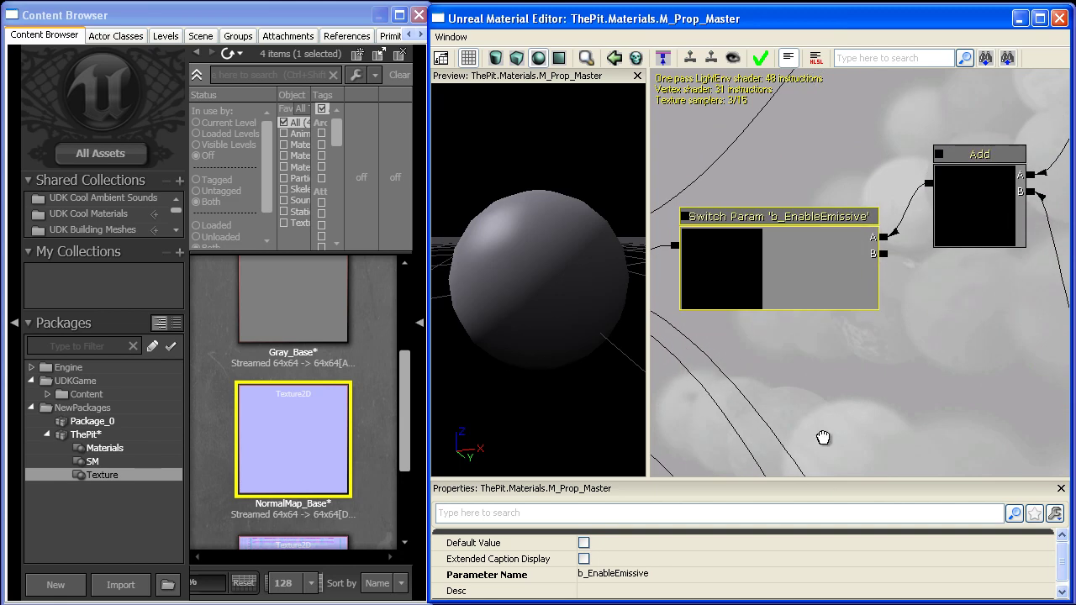
click(583, 543)
scroll(794, 330, down, 8)
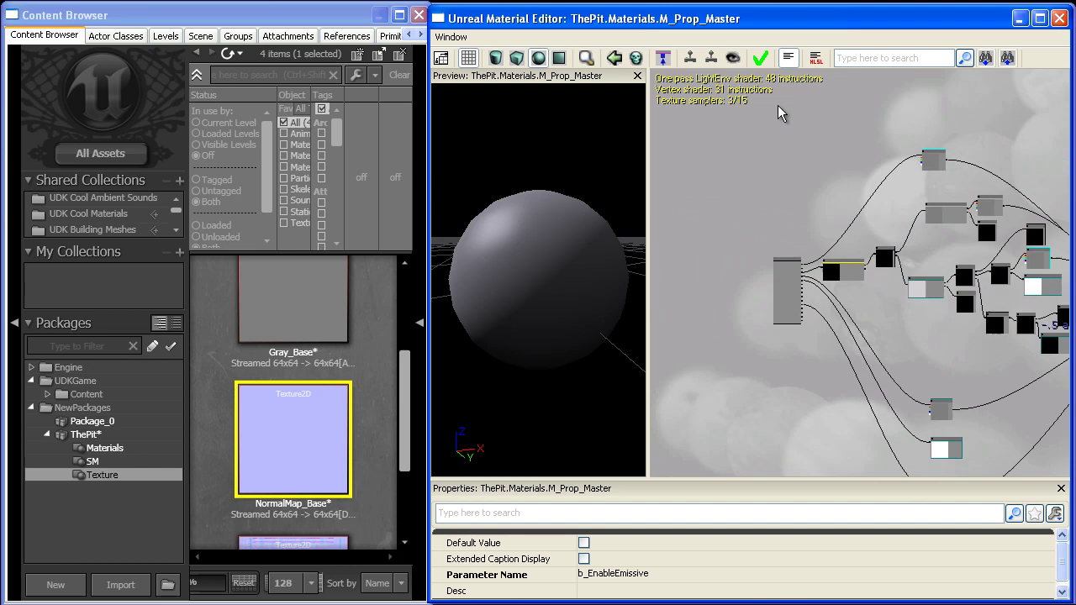
Step: Select the group of emissive and rim light nodes and move it further right of the material node
drag(810, 333, 703, 270)
scroll(702, 270, down, 1)
ctrl+alt+drag(1030, 283, 811, 173)
drag(910, 291, 767, 279)
drag(959, 213, 1039, 222)
Step: Move the Spec texture parameter up and to the right, closer to the Constant Clamp node
scroll(922, 247, up, 6)
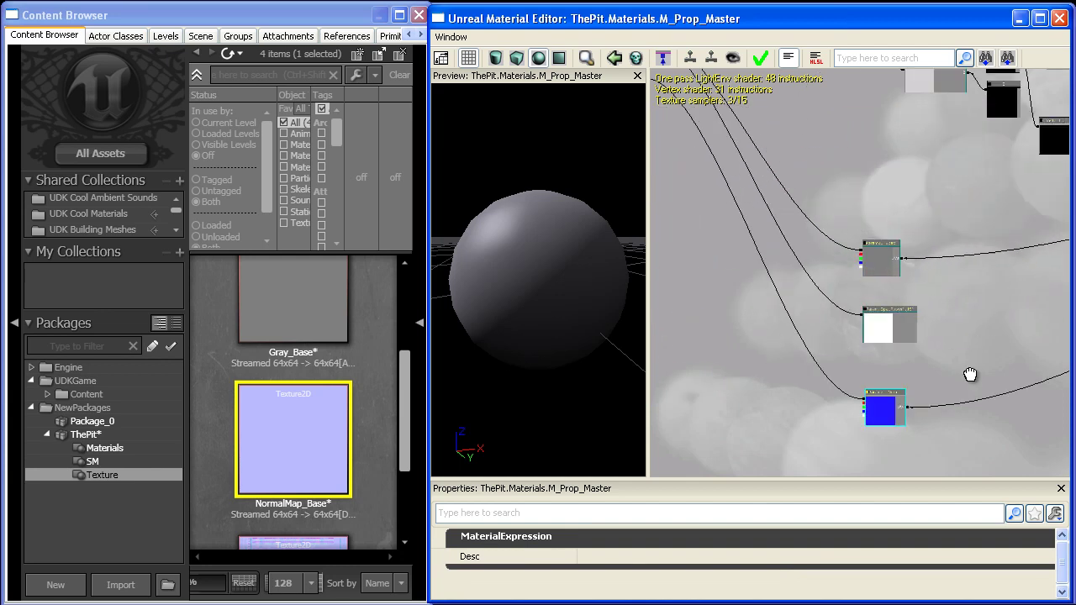
click(894, 224)
ctrl+drag(895, 224, 1048, 160)
drag(1020, 212, 822, 363)
ctrl+drag(887, 256, 937, 224)
drag(927, 288, 837, 282)
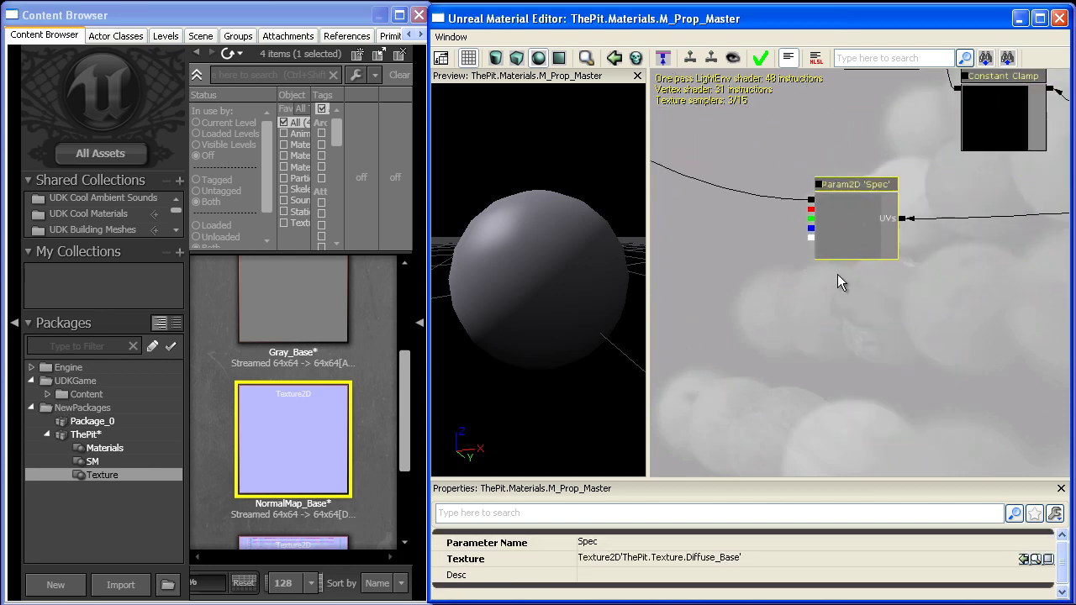
Step: Add a Multiply node to the left of the Spec texture parameter and connect Spec's output to its A input
key(m)
click(731, 215)
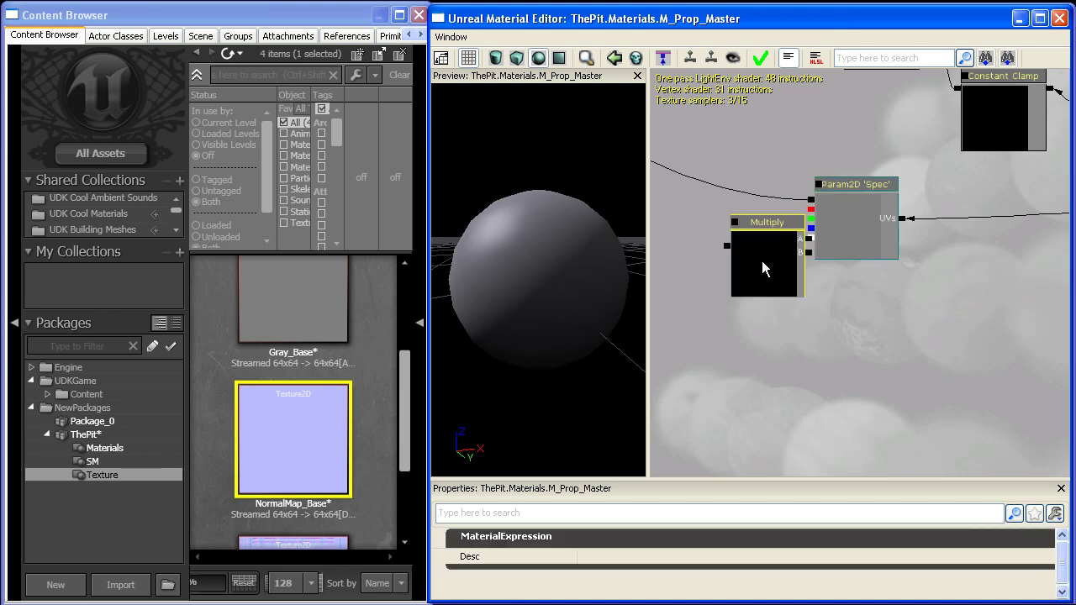
drag(762, 261, 720, 255)
drag(810, 202, 772, 234)
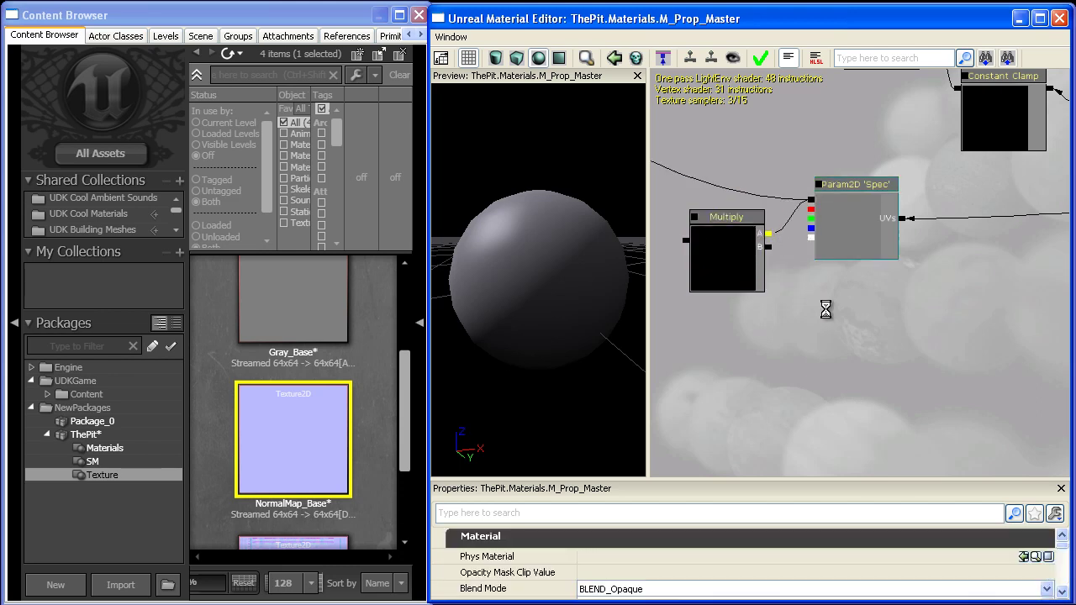
Step: Add a scalar parameter below the Spec texture, name it Spec_Intensity and set its default value to 1
key(s)
click(807, 298)
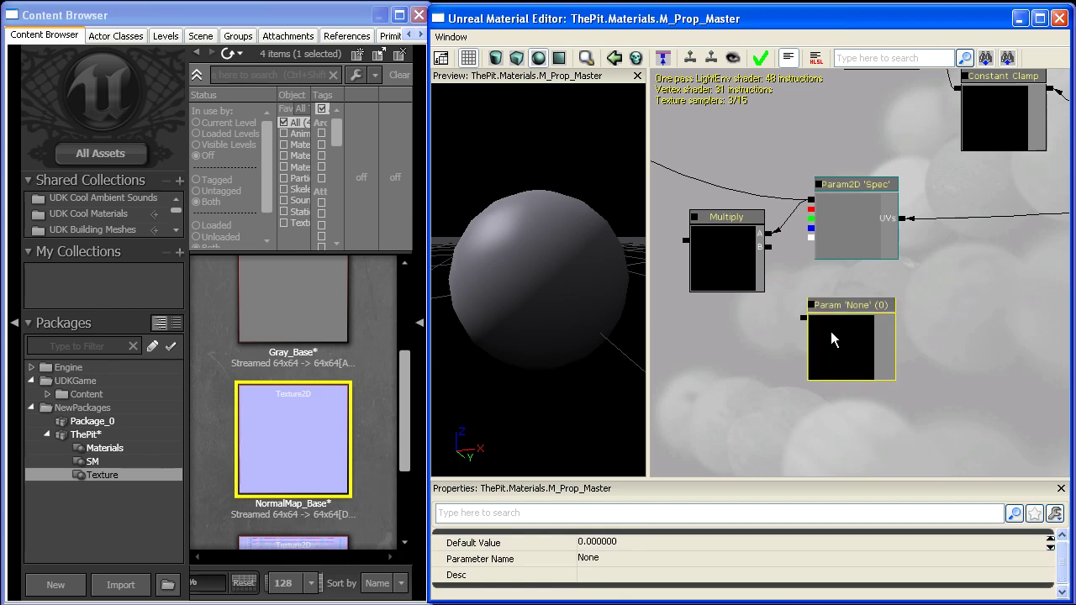
click(607, 542)
click(612, 558)
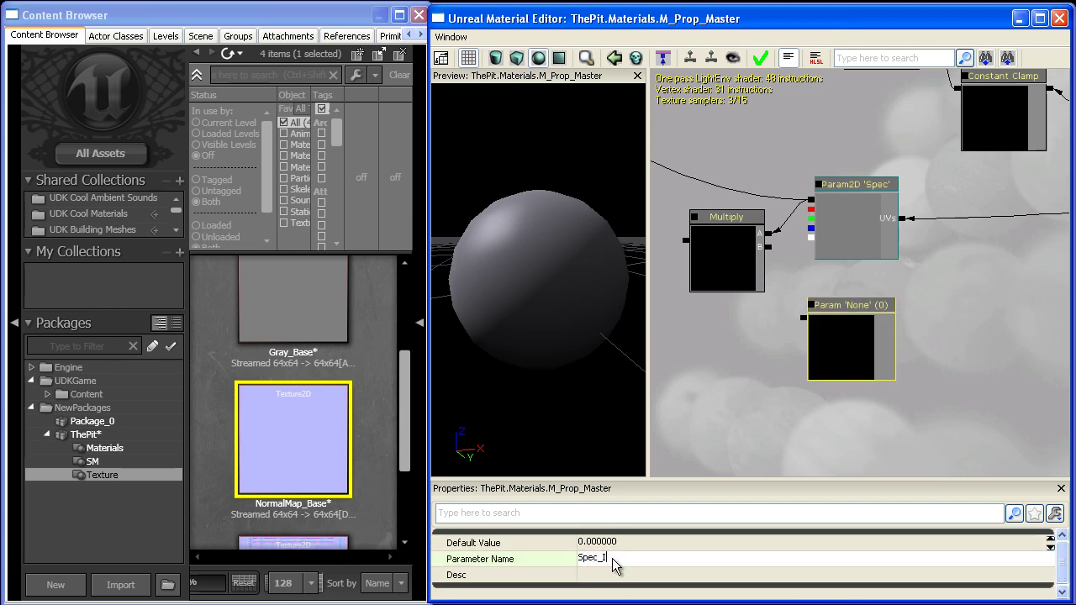
key(Return)
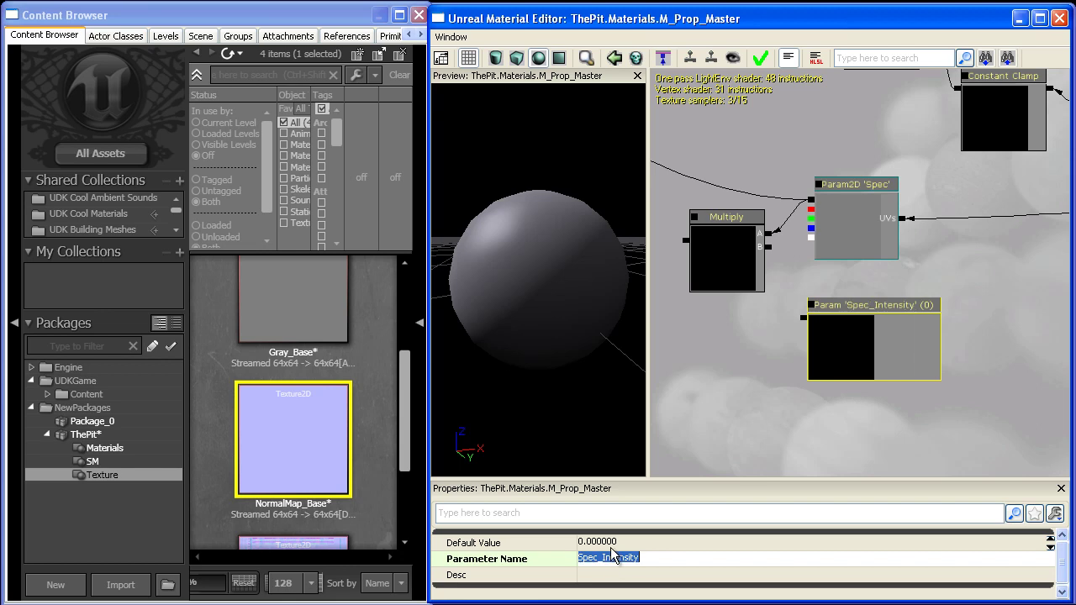
click(613, 543)
double_click(612, 544)
text(1)
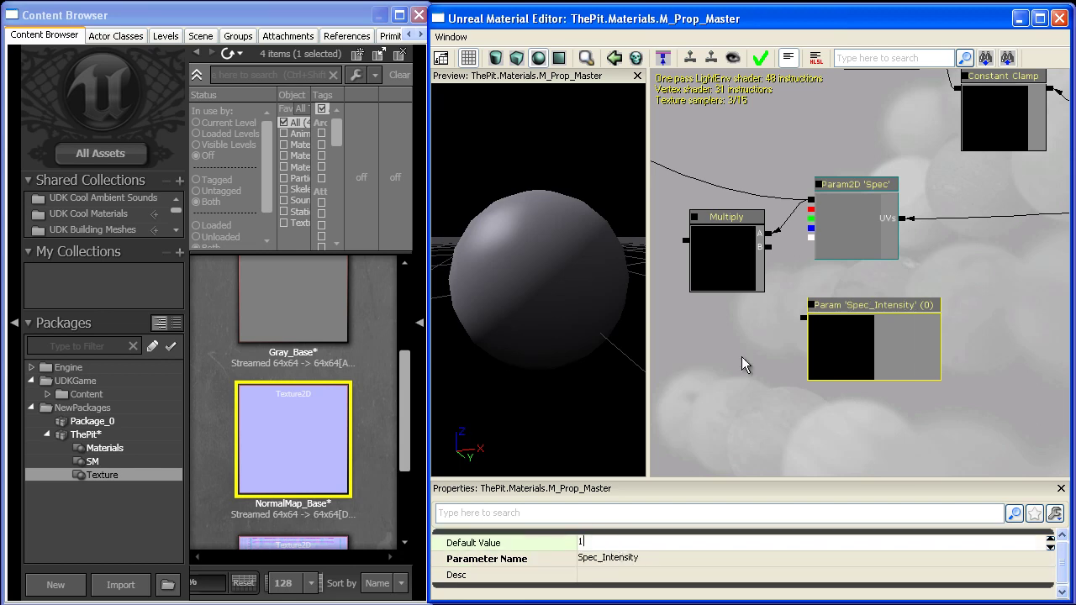
Step: Connect Spec_Intensity to the B input of the Multiply node and link the Multiply output to the material's Specular channel
click(797, 315)
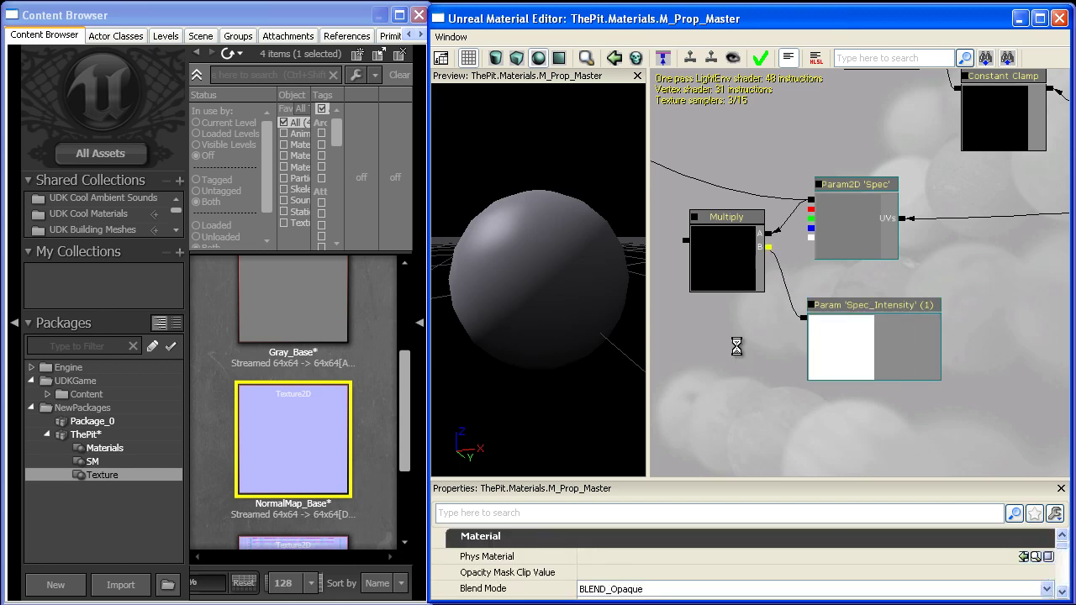
scroll(795, 396, down, 2)
drag(795, 396, 709, 281)
scroll(718, 280, up, 3)
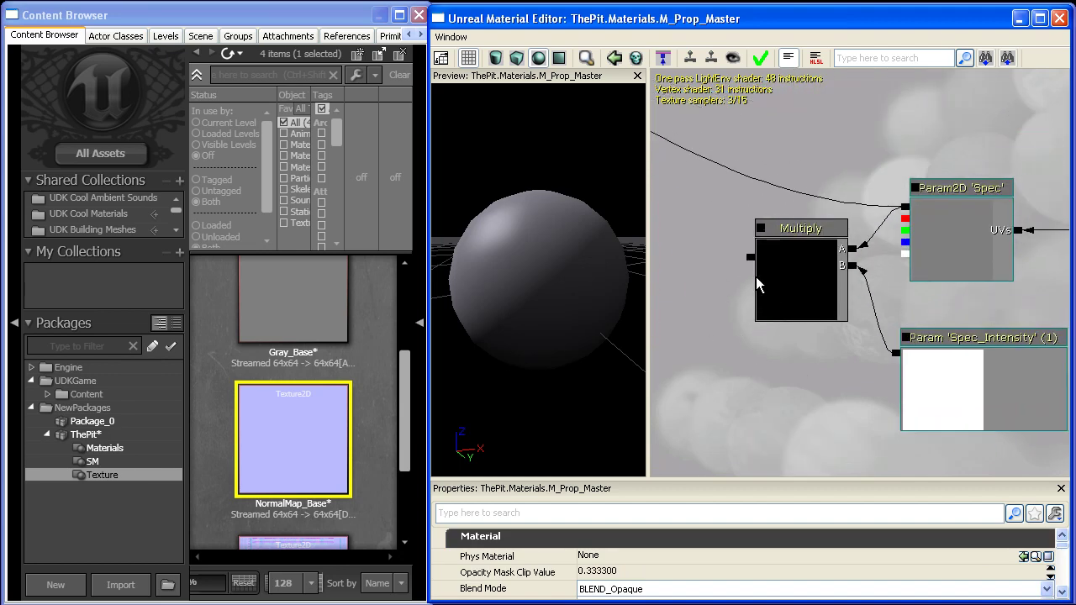
right_click(748, 266)
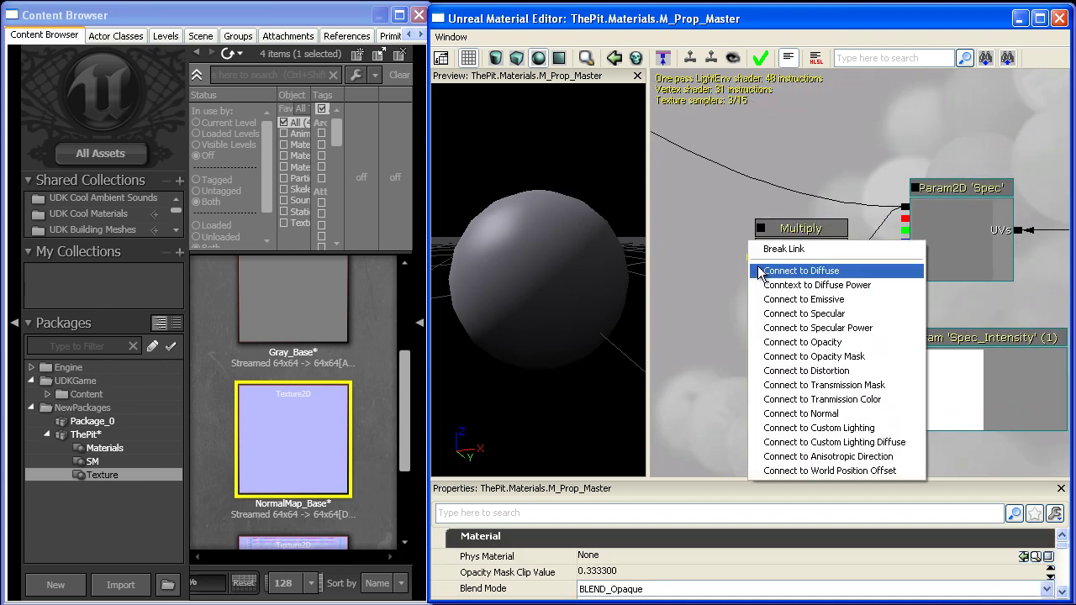
click(790, 315)
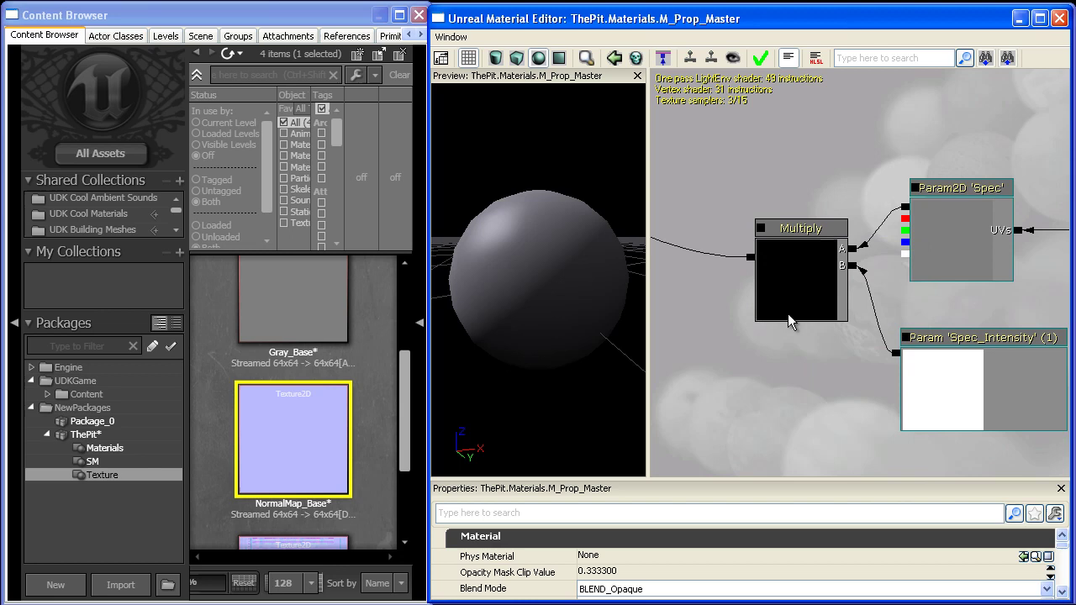
Step: Try default values of 2 and 3 on the Spec_Intensity parameter, and set it back to 1
drag(956, 399, 796, 349)
click(791, 342)
drag(736, 396, 843, 419)
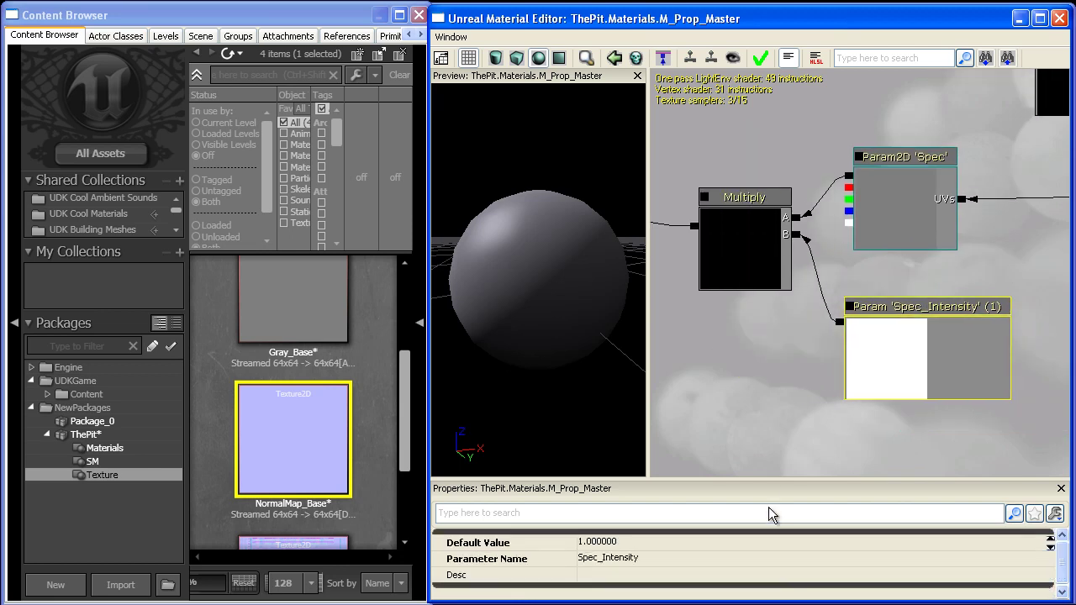
click(706, 547)
text(2)
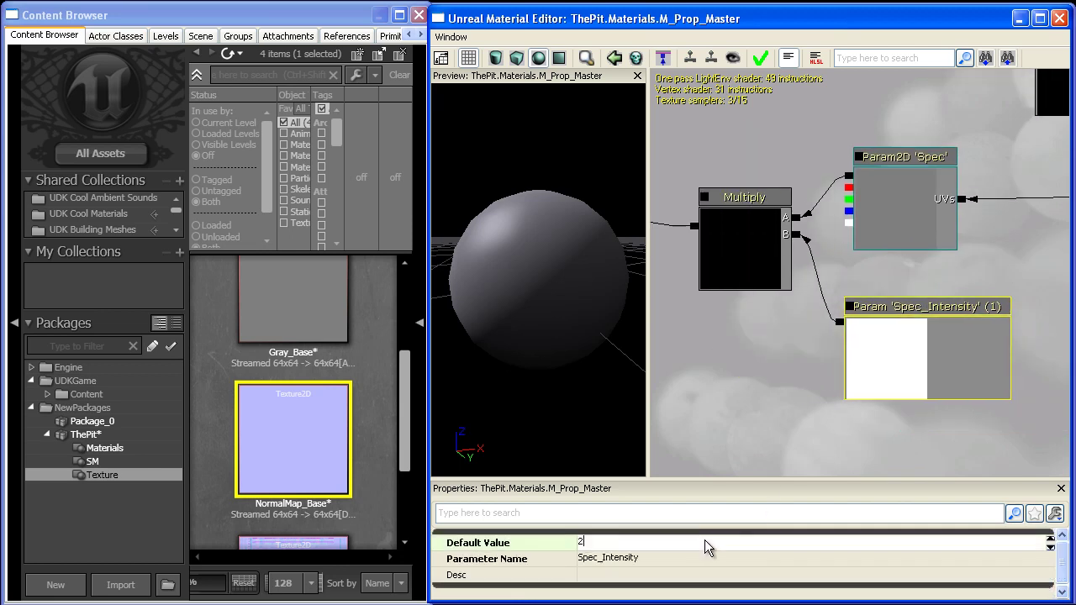
key(Return)
text(3)
key(Return)
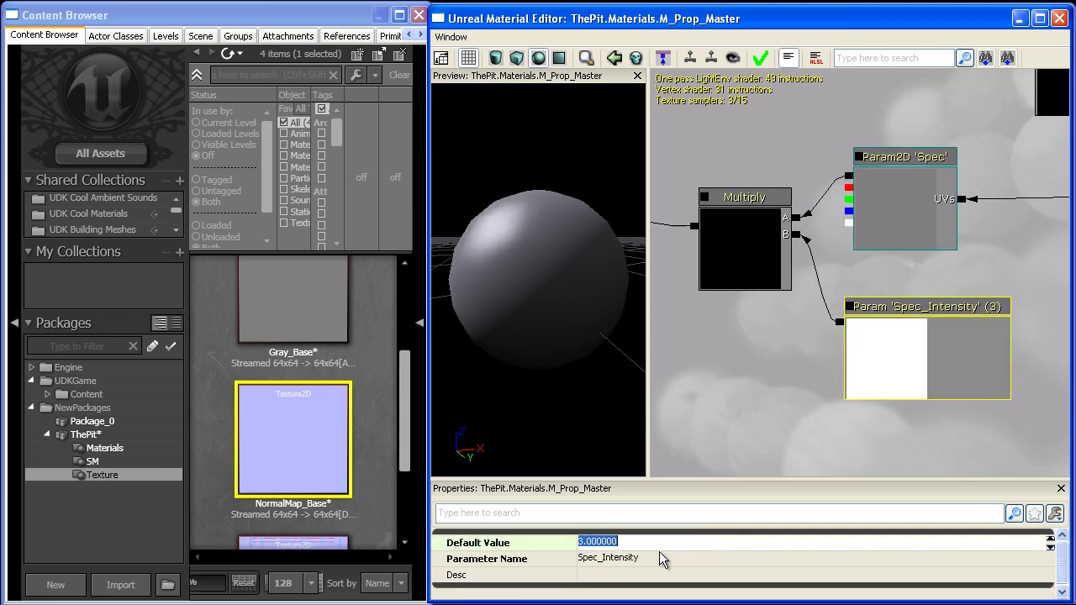
text(1)
key(Return)
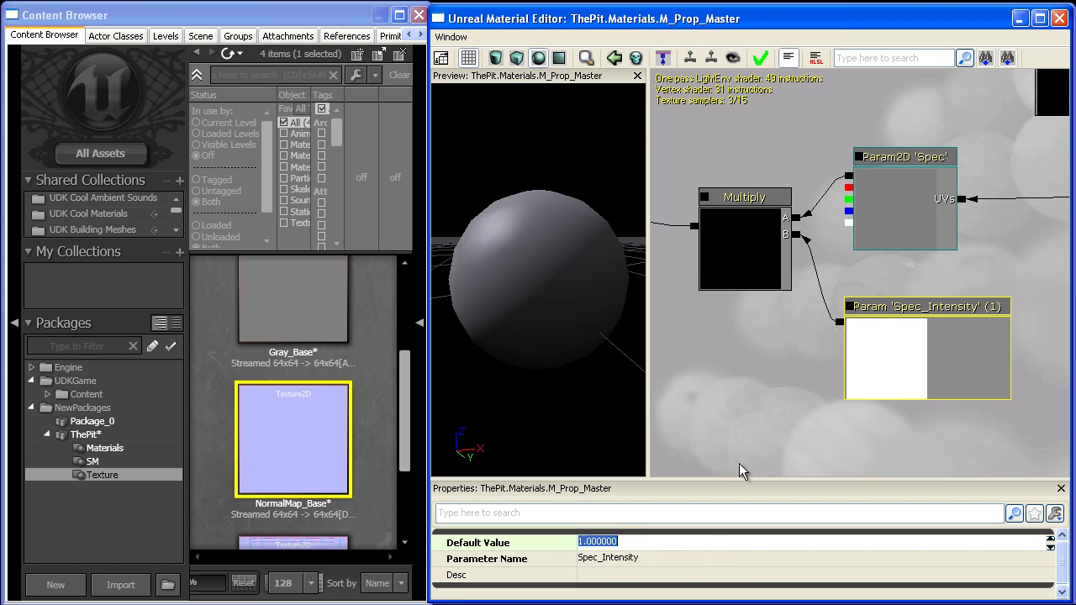
Step: Try default values of 30 and 50 on the SpecPower parameter, and set it back to 15
drag(766, 427, 916, 248)
click(773, 413)
click(637, 542)
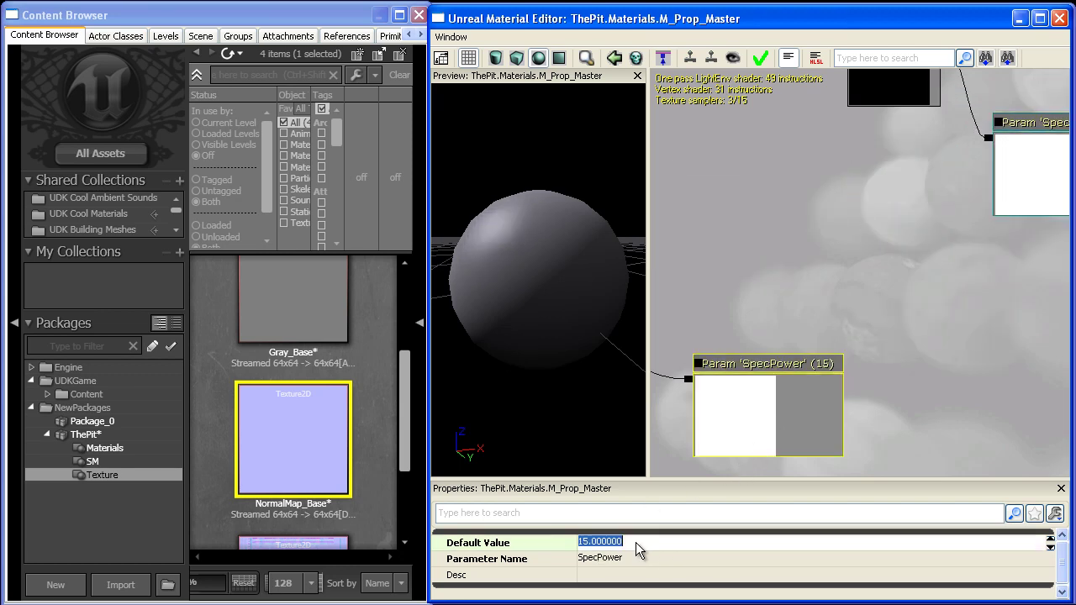
text(30)
key(Return)
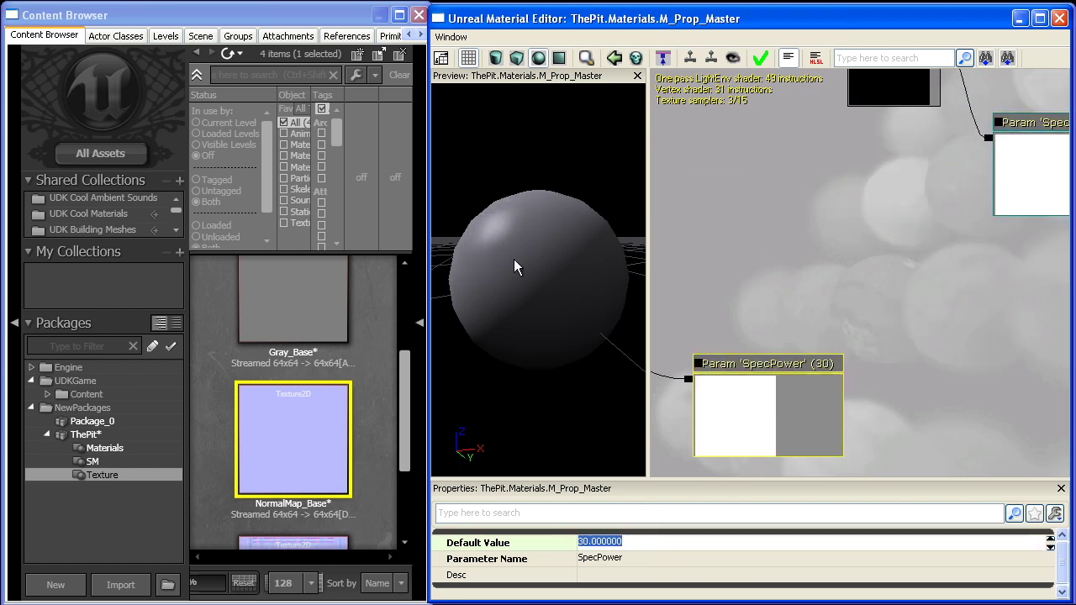
text(50)
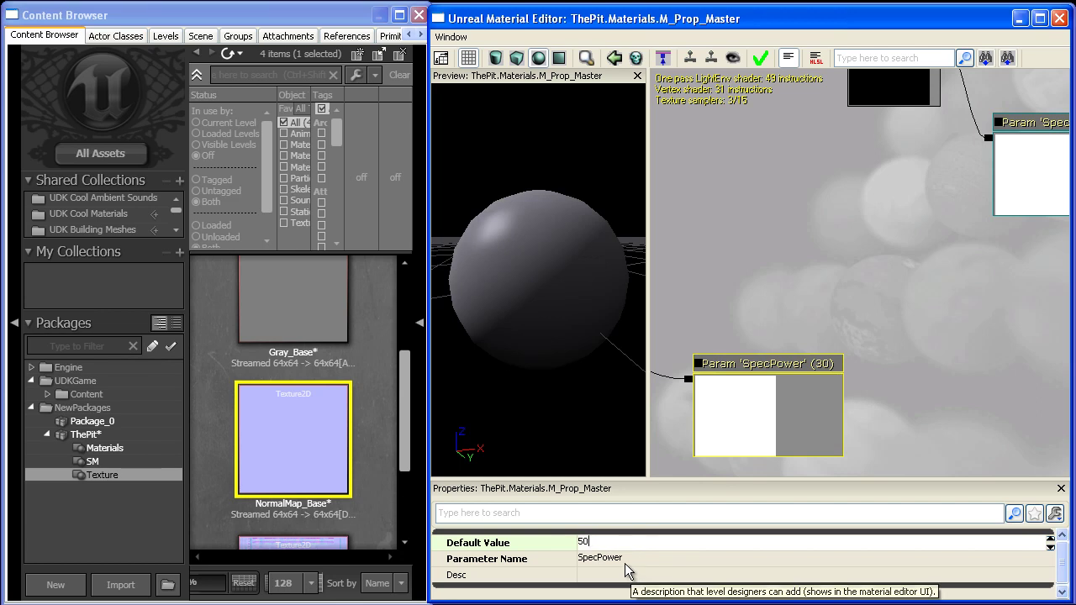
key(Return)
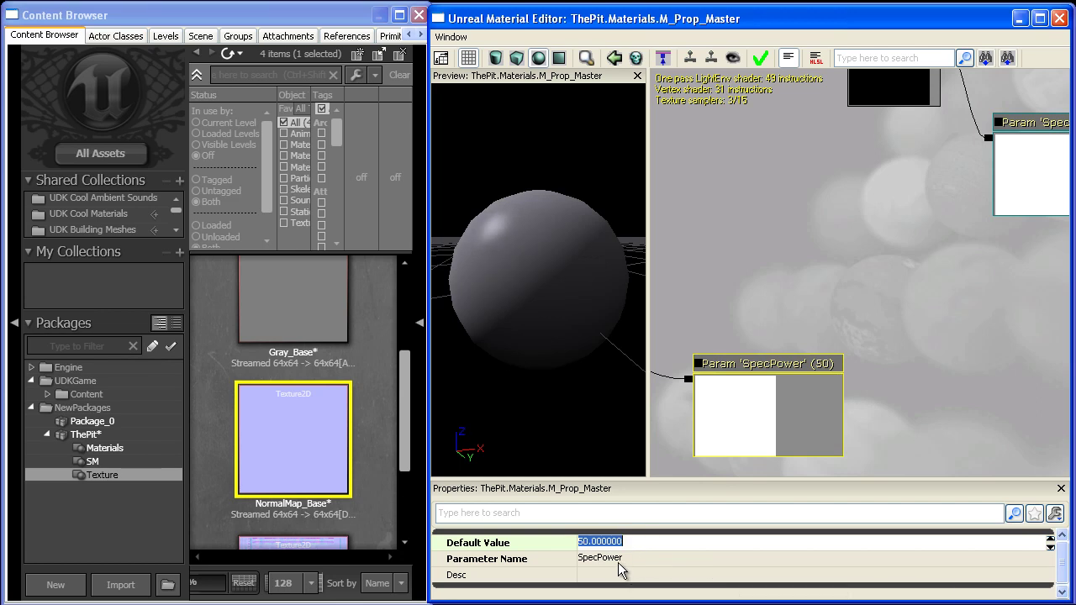
text(15)
key(Return)
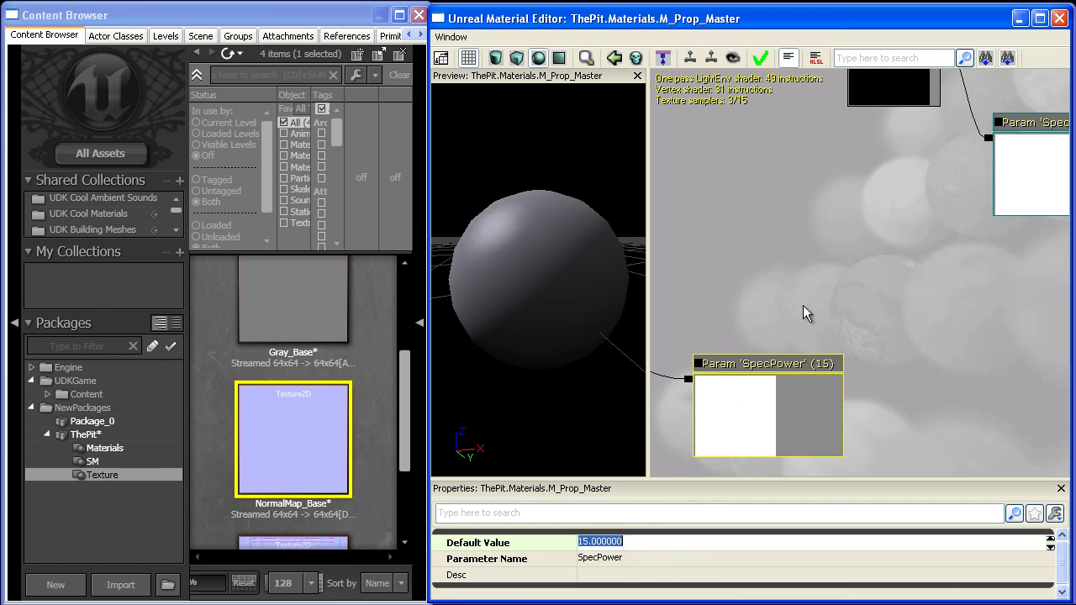
Step: Move the unconnected Texture Sample node below the Normal texture parameter slightly down and to the left
scroll(799, 269, down, 5)
drag(811, 266, 846, 194)
scroll(846, 194, up, 2)
click(849, 309)
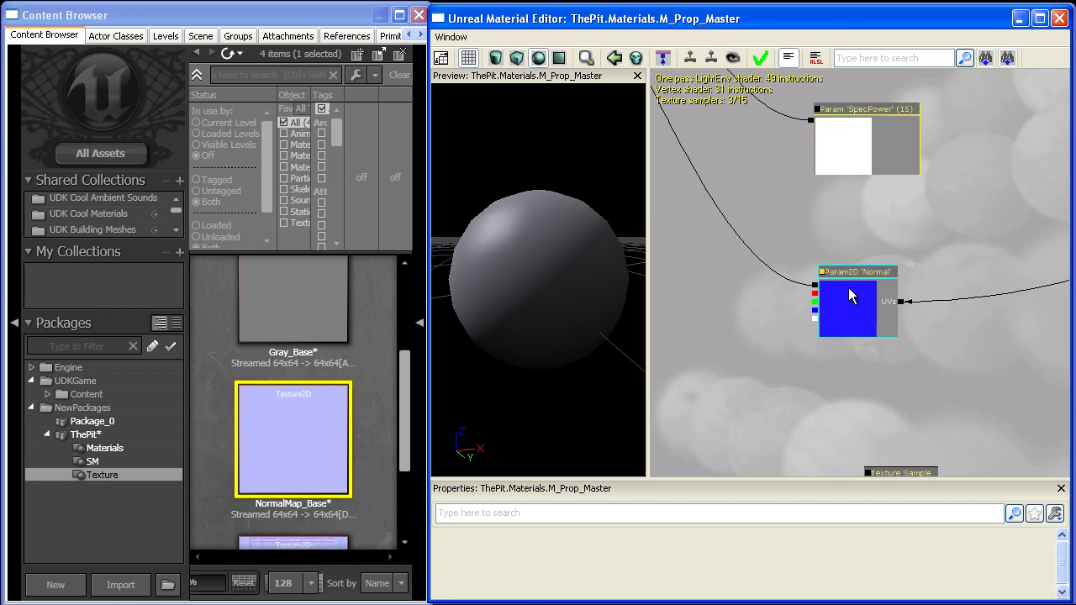
scroll(844, 375, up, 2)
drag(827, 467, 845, 392)
scroll(843, 412, up, 1)
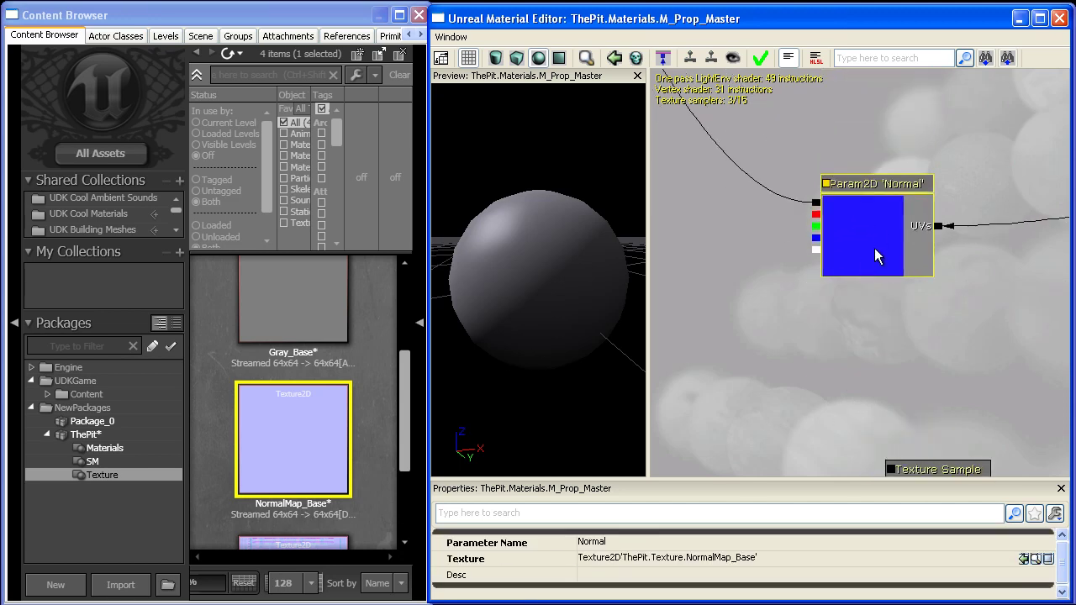
drag(918, 425, 882, 331)
click(895, 361)
click(907, 405)
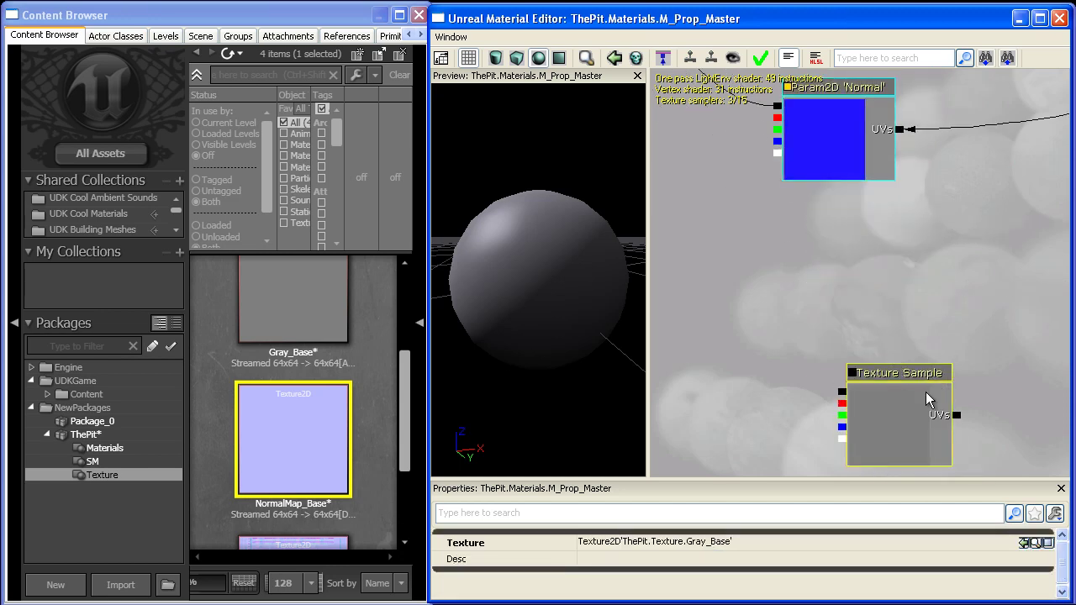
ctrl+drag(927, 394, 882, 427)
drag(872, 375, 861, 476)
Step: Move the Normal texture parameter further to the right to leave room for nodes on its output side
click(830, 259)
ctrl+drag(817, 252, 894, 270)
scroll(876, 225, down, 3)
scroll(853, 349, up, 3)
drag(868, 353, 911, 283)
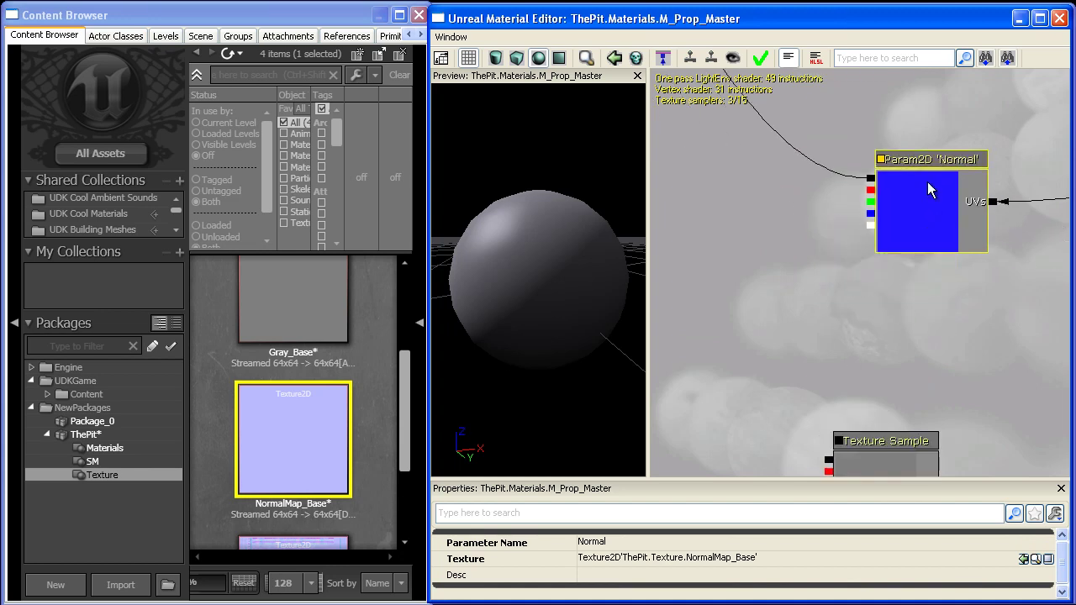
ctrl+drag(926, 196, 981, 159)
drag(915, 324, 824, 427)
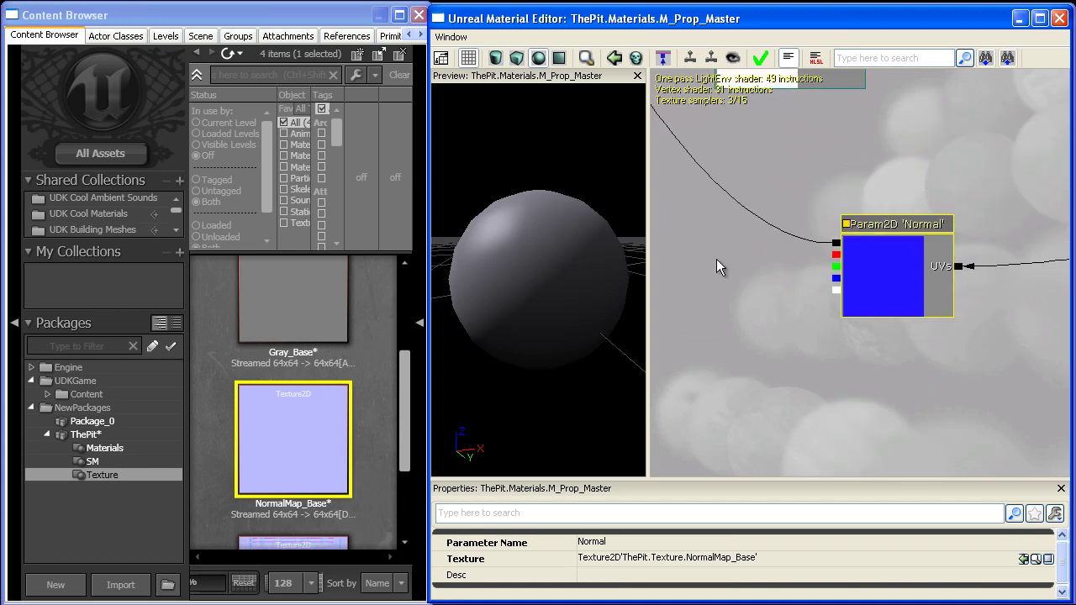
drag(711, 280, 809, 227)
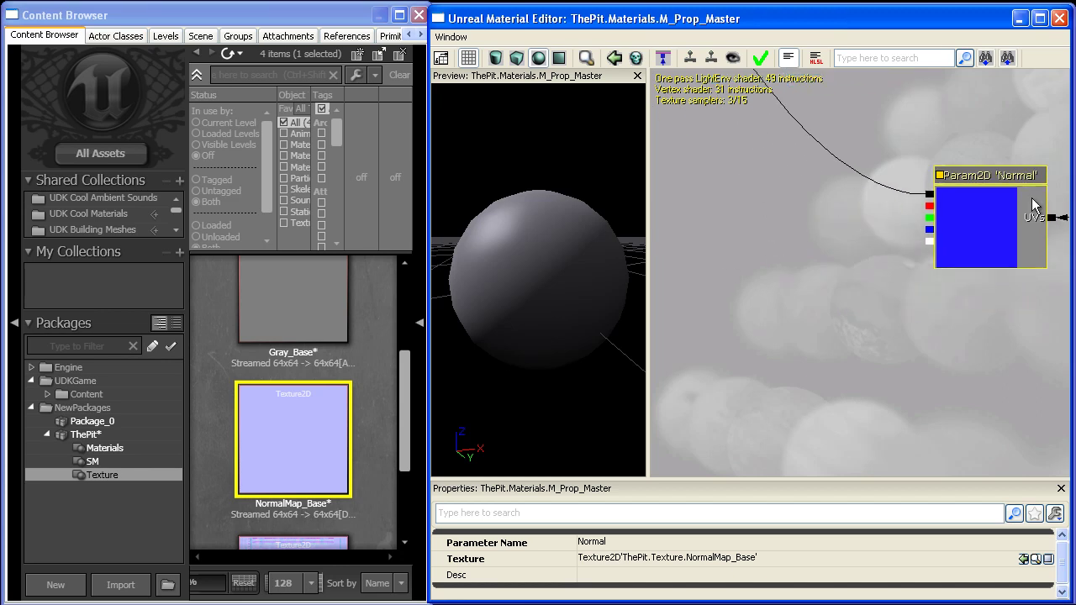
drag(960, 142, 950, 176)
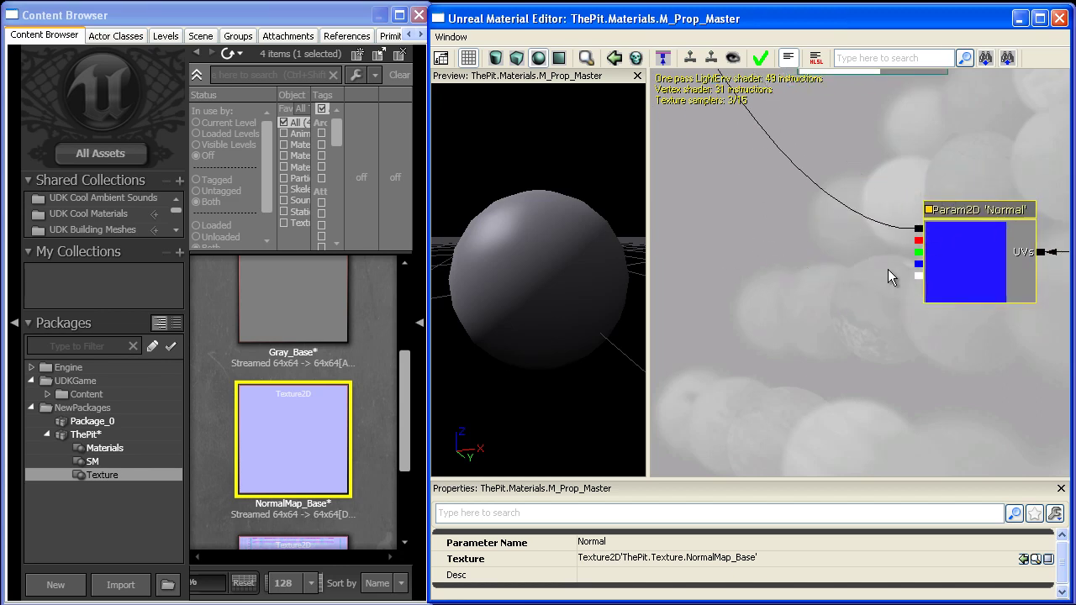
mouse_move(889, 274)
mouse_down()
mouse_move(838, 277)
mouse_move(975, 256)
mouse_move(883, 264)
mouse_up()
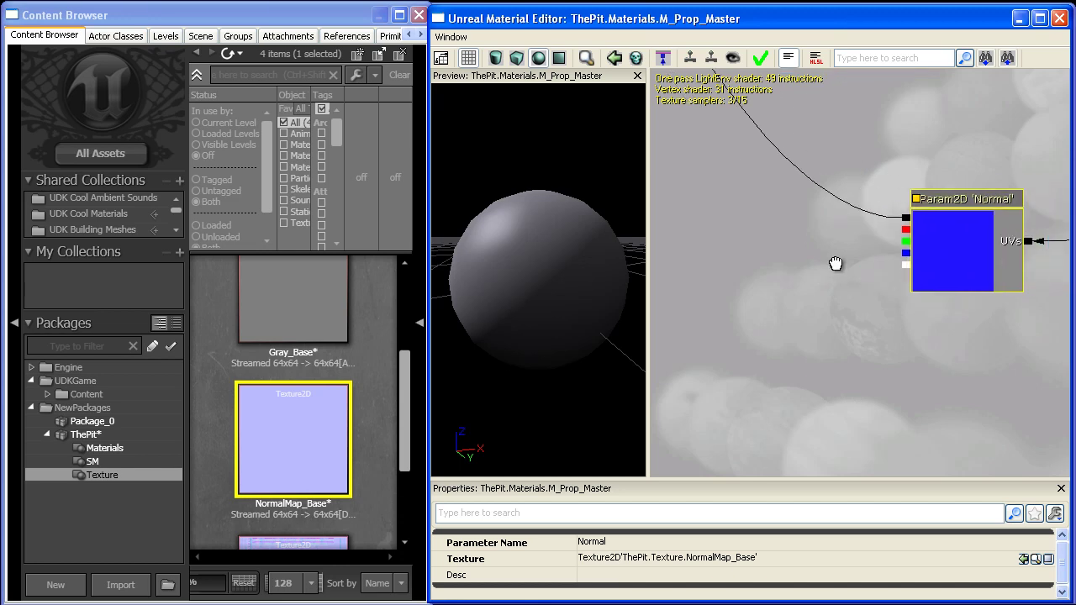
Step: Add a ComponentMask node with R and G enabled to the left of the Normal texture parameter and feed Normal's output into it
right_click(738, 195)
mouse_move(806, 447)
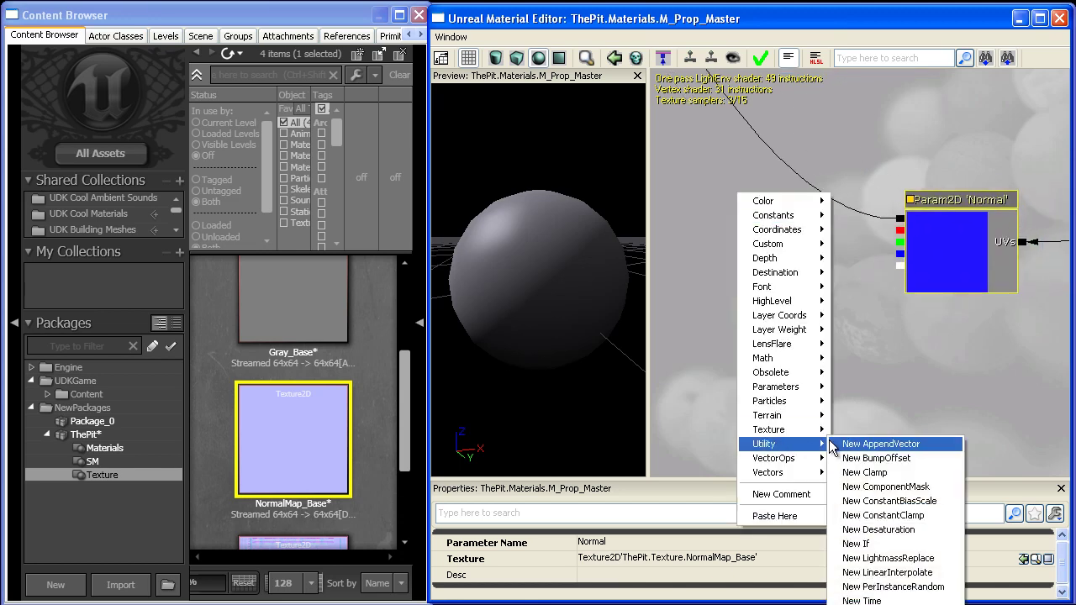
click(885, 487)
drag(902, 224, 834, 240)
click(773, 264)
drag(774, 264, 778, 252)
drag(737, 310, 754, 194)
ctrl+drag(801, 144, 774, 142)
click(748, 109)
Step: Place an Add node to the left of the R G mask node
drag(740, 192, 846, 209)
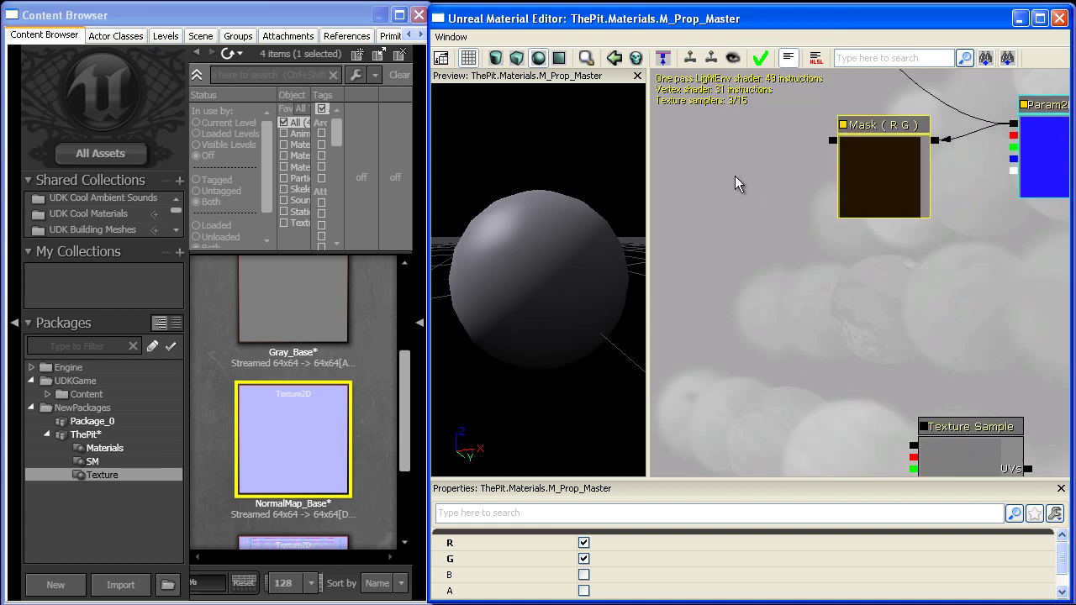
click(693, 167)
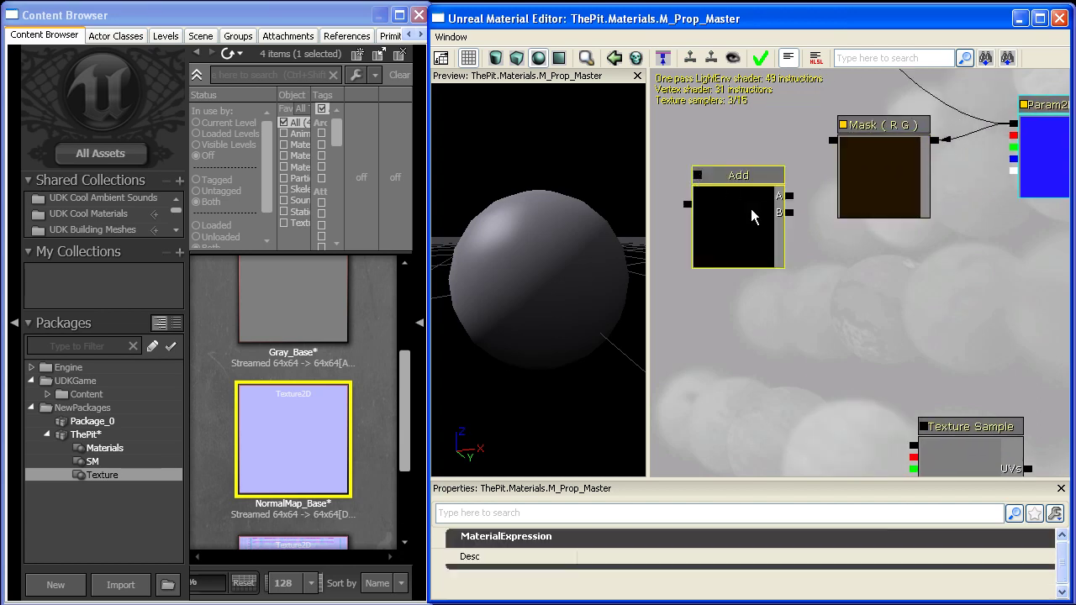
ctrl+drag(747, 206, 729, 189)
Step: Duplicate the Normal texture parameter, place the copy below the original and rename it Detail_Normal
drag(869, 266, 793, 240)
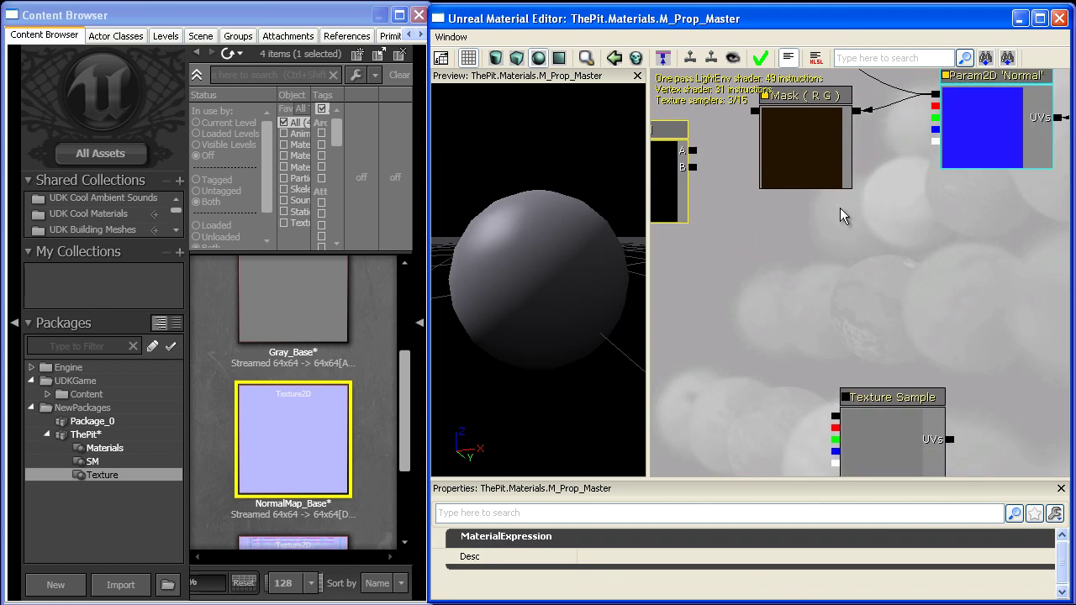
click(965, 132)
key(ctrl+w)
ctrl+drag(981, 149, 963, 283)
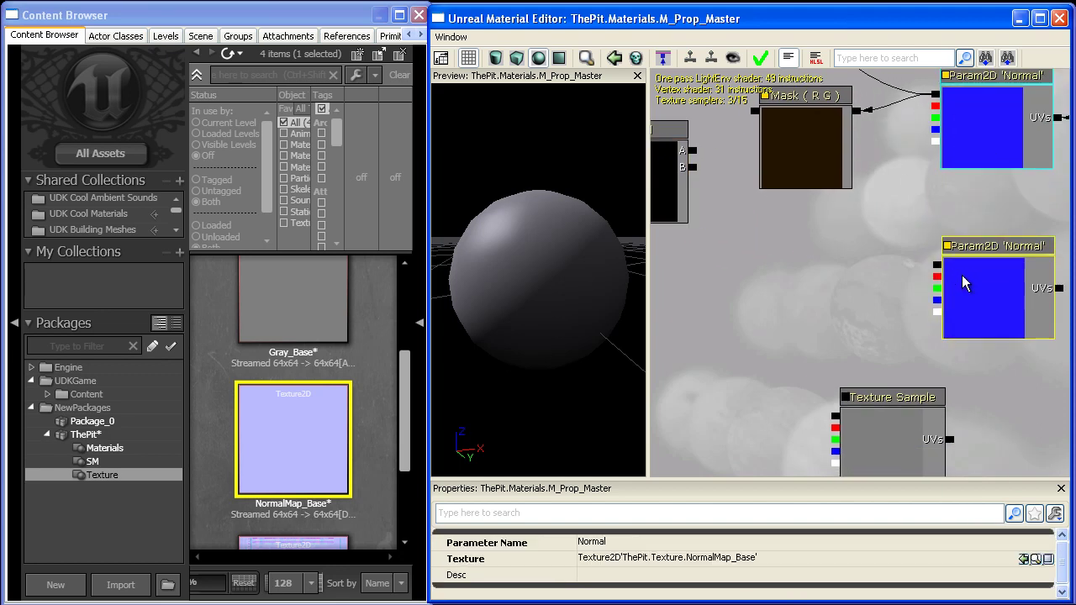
click(580, 542)
click(578, 542)
text(Detail_)
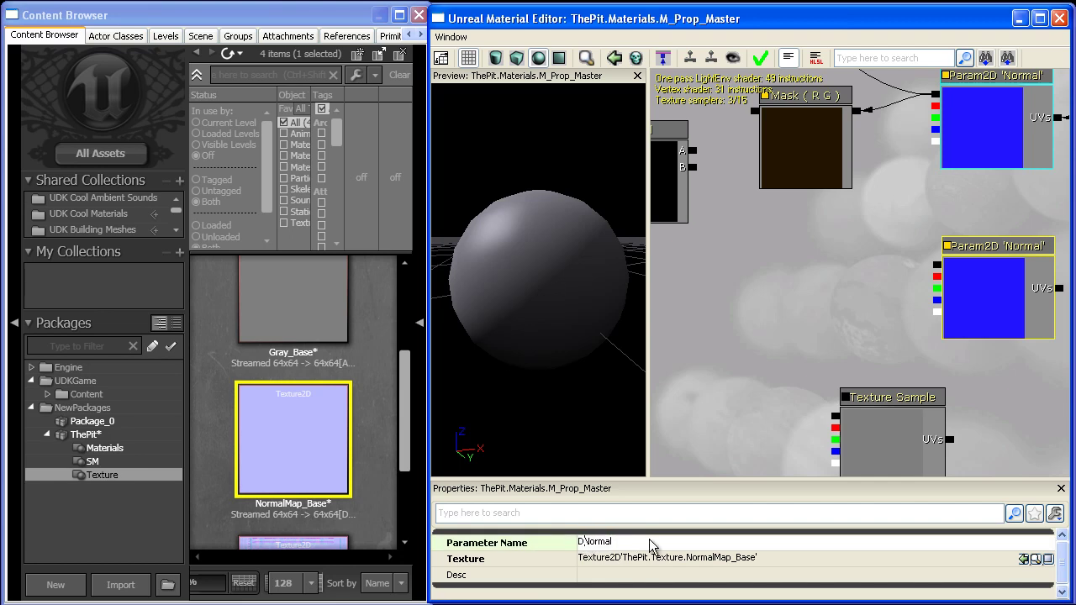
key(Return)
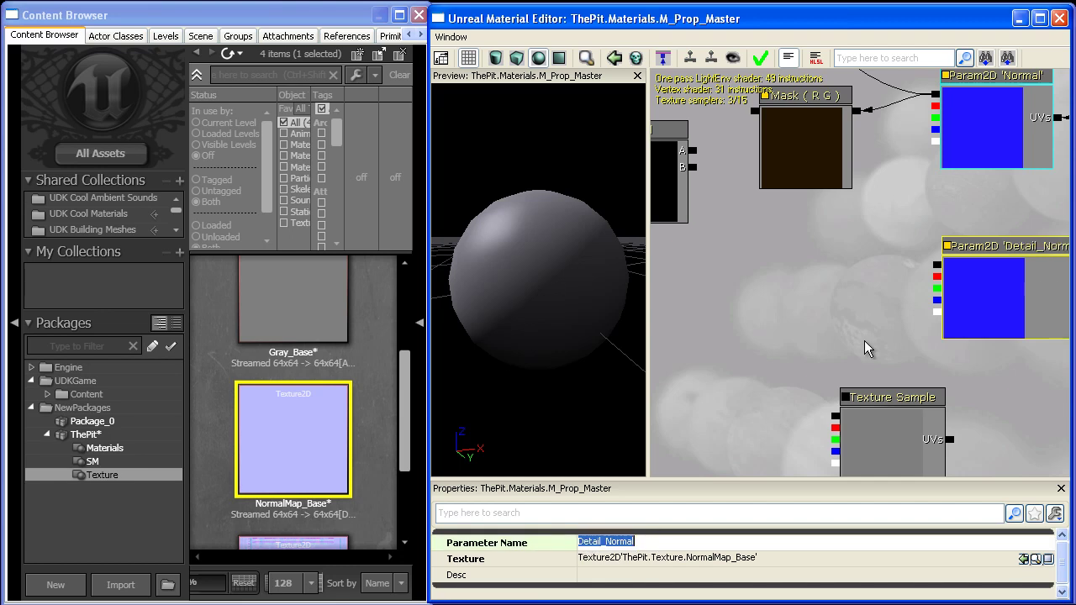
Step: Duplicate the R G mask node and place the copy below it, level with the Detail_Normal parameter
drag(956, 210, 990, 311)
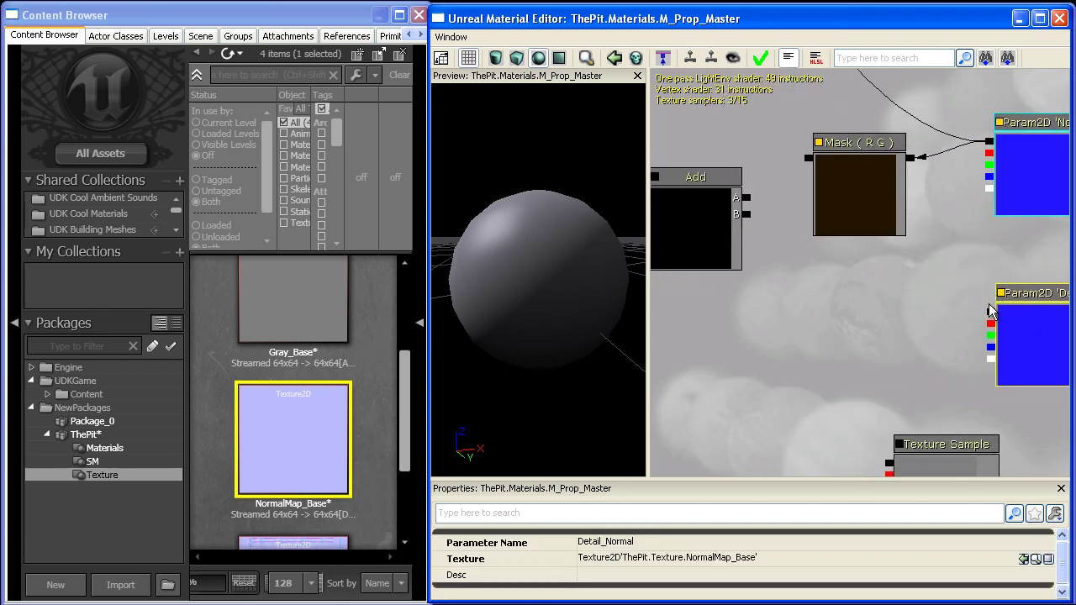
click(876, 194)
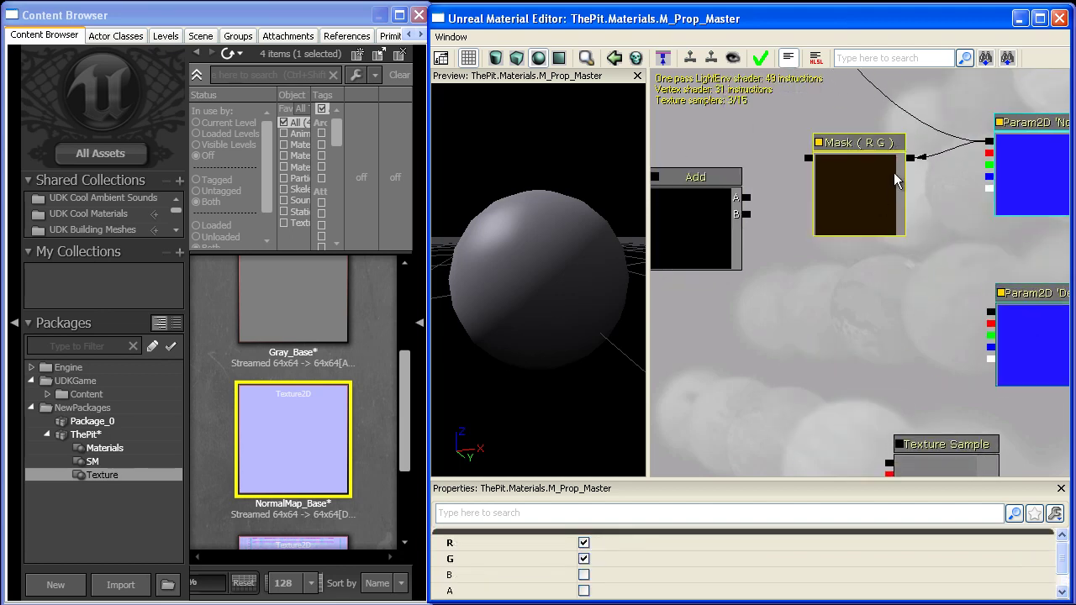
key(ctrl+w)
ctrl+drag(885, 232, 860, 352)
Step: Connect Detail_Normal to the lower mask, and wire the upper and lower masks to the Add node's A and B inputs
drag(992, 313, 911, 302)
drag(809, 302, 746, 215)
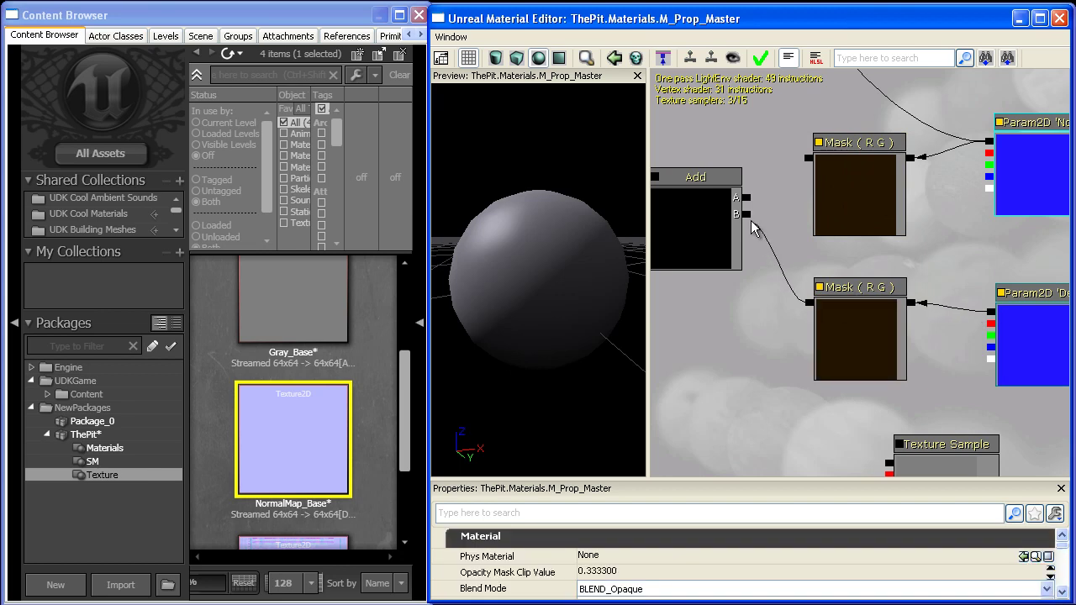
drag(808, 158, 747, 198)
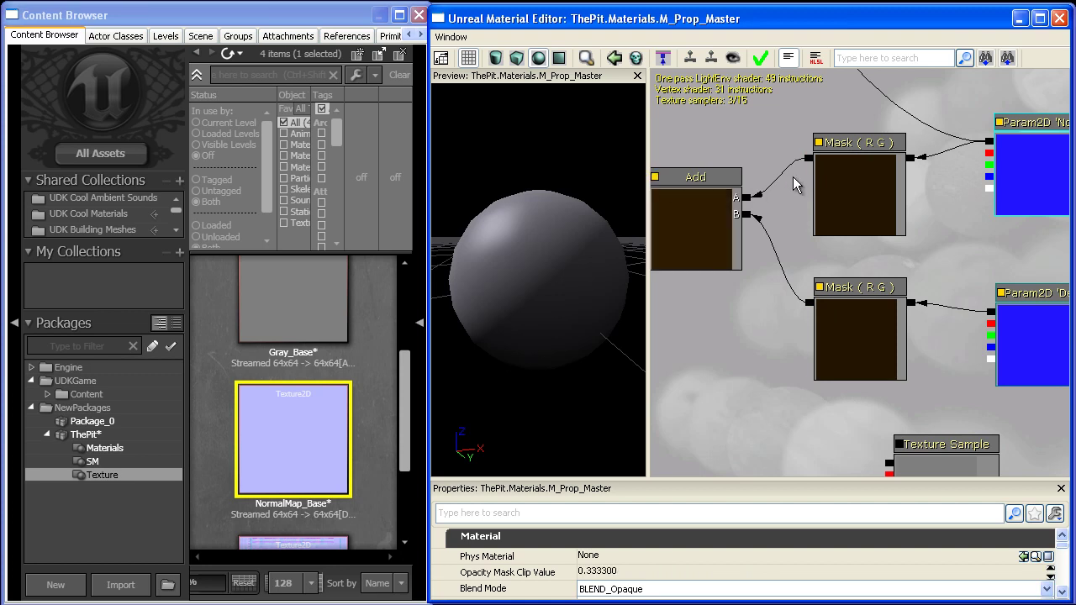
Step: Create an AppendVector node to the left of the Add node that combines the two masks
drag(791, 166, 929, 234)
scroll(749, 144, up, 1)
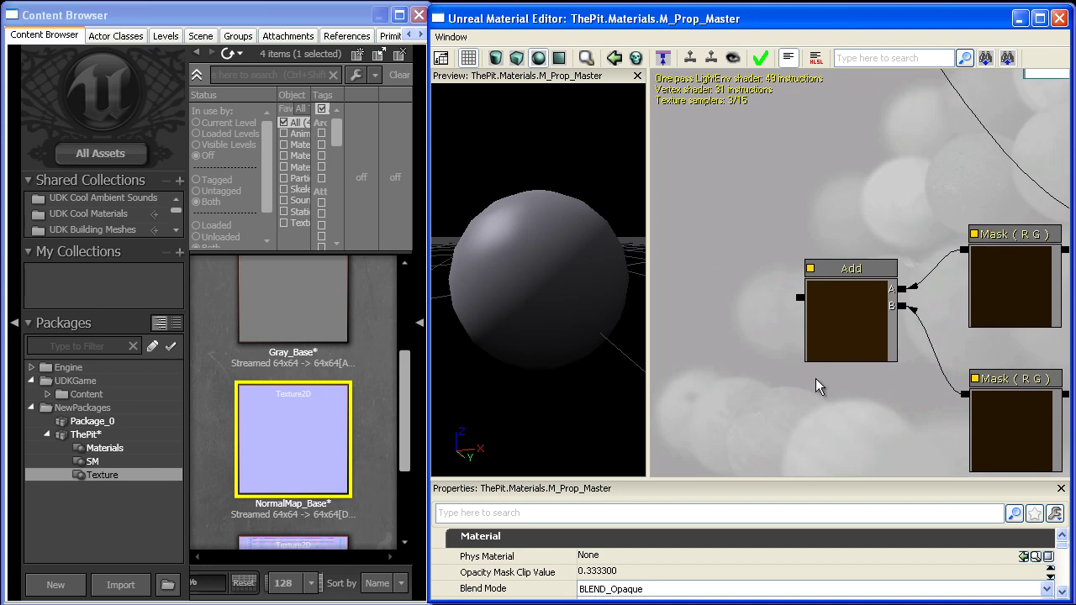
right_click(713, 199)
mouse_move(741, 447)
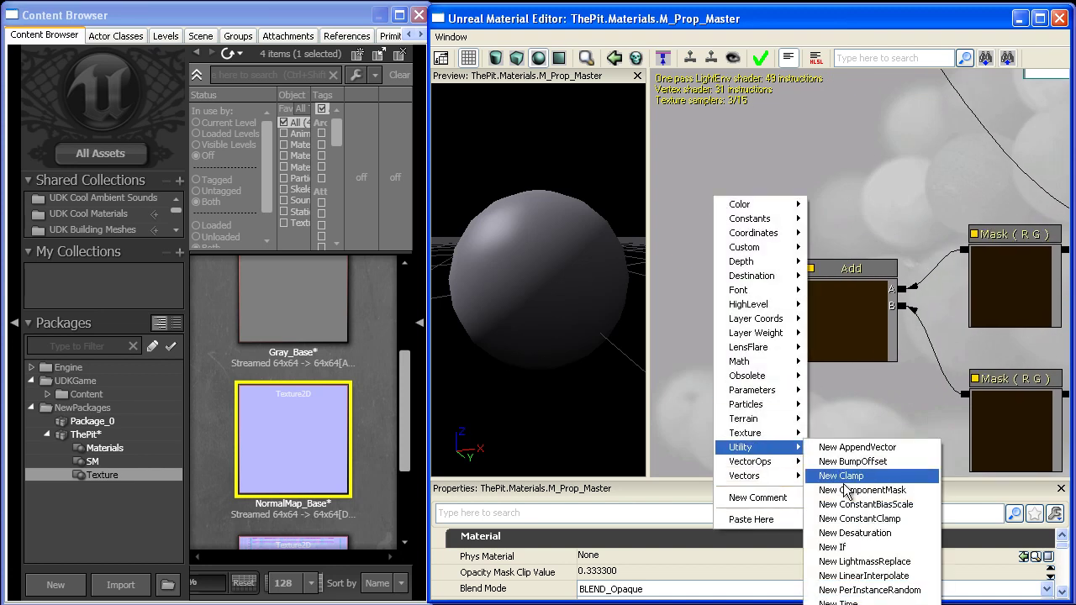
click(856, 449)
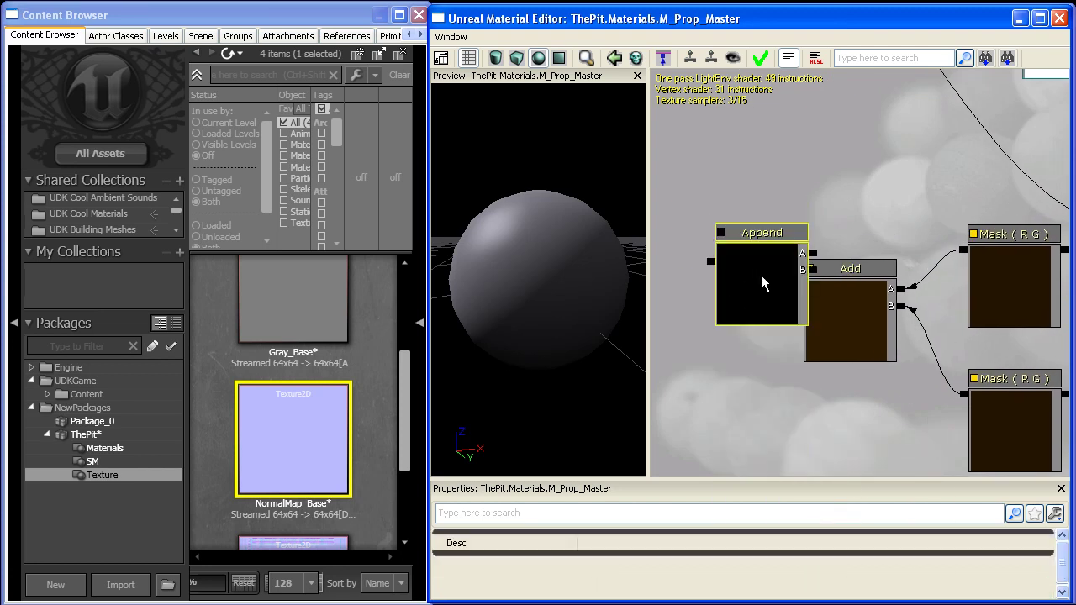
Step: Place the Append node to the left of the Add node and connect Add's output to Append's A input
drag(760, 283, 699, 306)
click(754, 276)
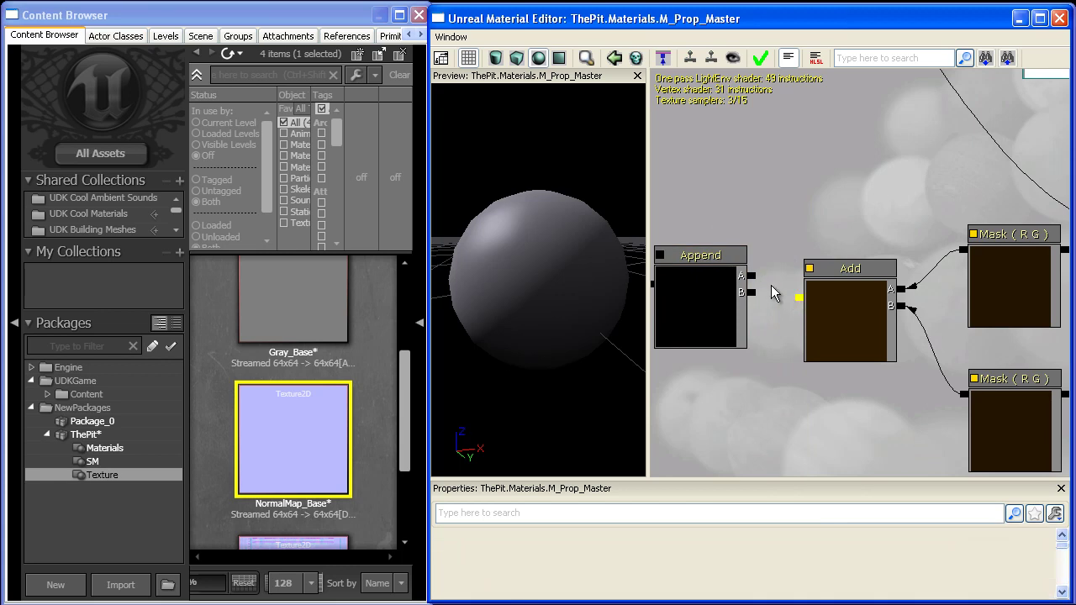
drag(770, 285, 750, 277)
click(660, 256)
drag(684, 277, 798, 378)
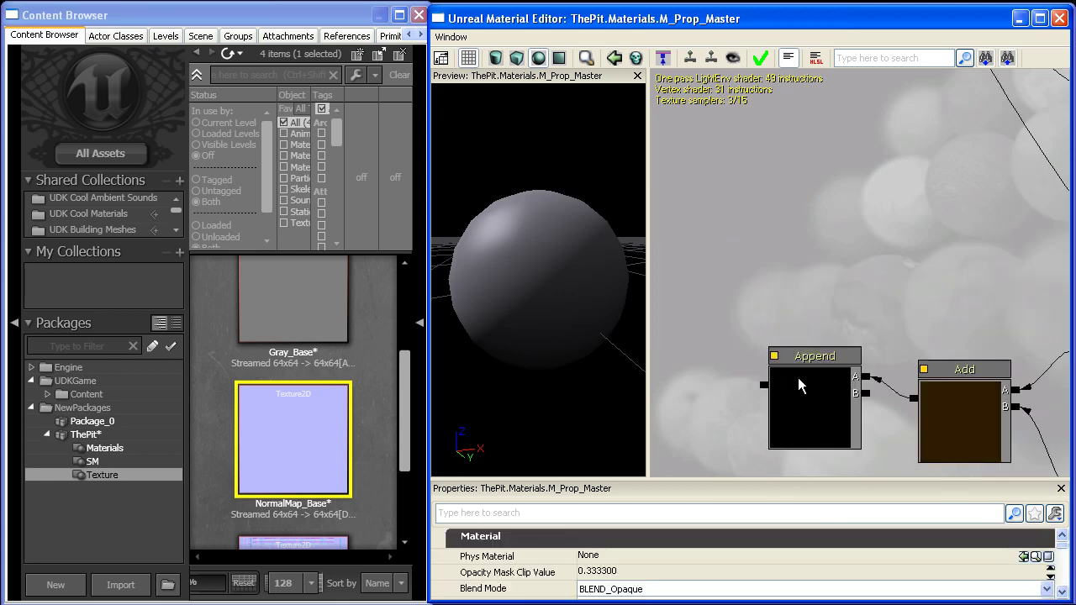
Step: Connect the blue channel of the Normal texture parameter to Append's B input
drag(847, 408, 704, 351)
click(744, 345)
scroll(780, 406, down, 3)
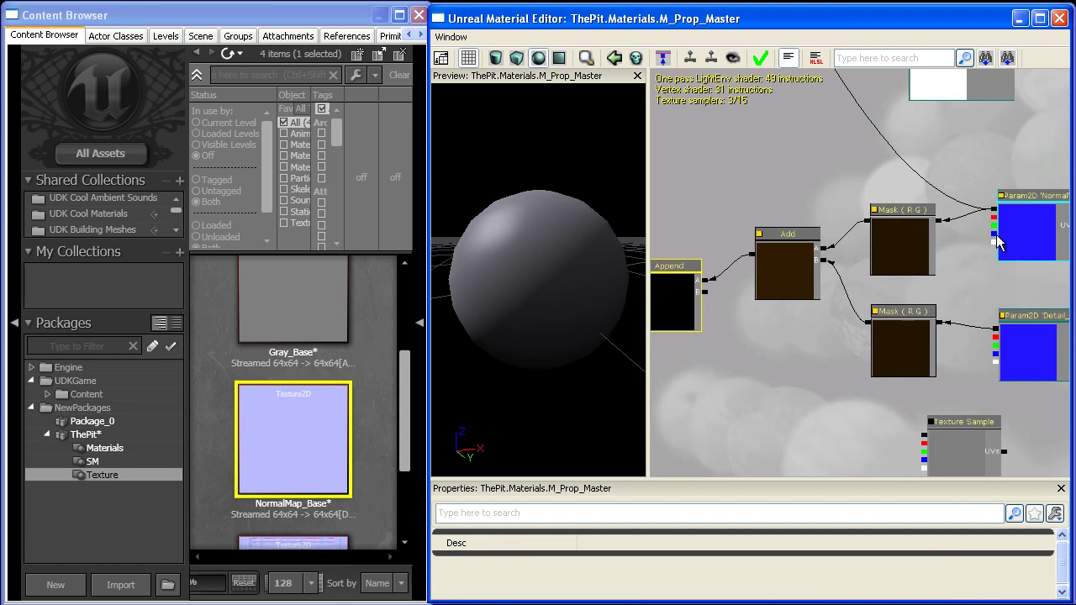
drag(995, 240, 808, 273)
scroll(782, 284, down, 2)
scroll(827, 307, up, 3)
drag(829, 341, 670, 218)
scroll(857, 429, down, 1)
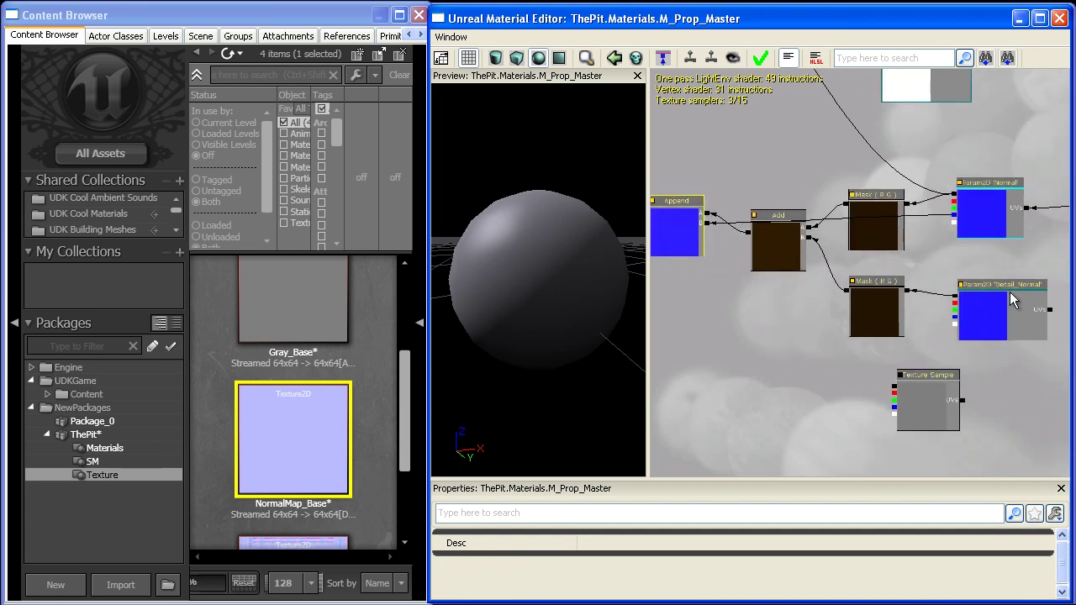
Step: Move the unused Texture Sample node further down and align the Detail_Normal parameter beneath the Normal parameter
click(943, 399)
ctrl+drag(937, 398, 902, 431)
drag(1021, 328, 860, 335)
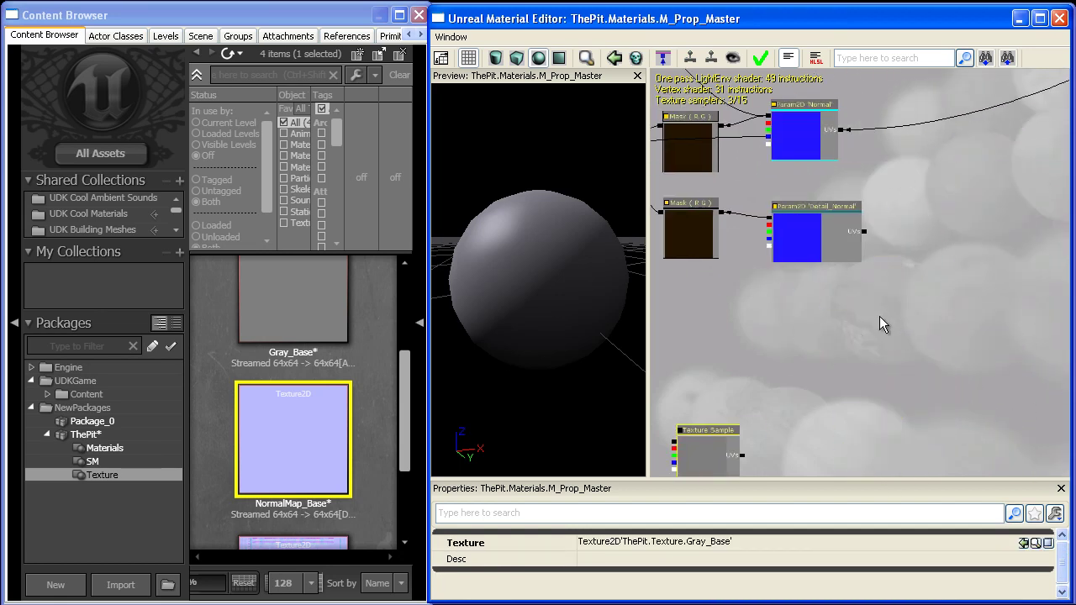
click(793, 235)
ctrl+drag(822, 236, 735, 285)
scroll(863, 309, up, 3)
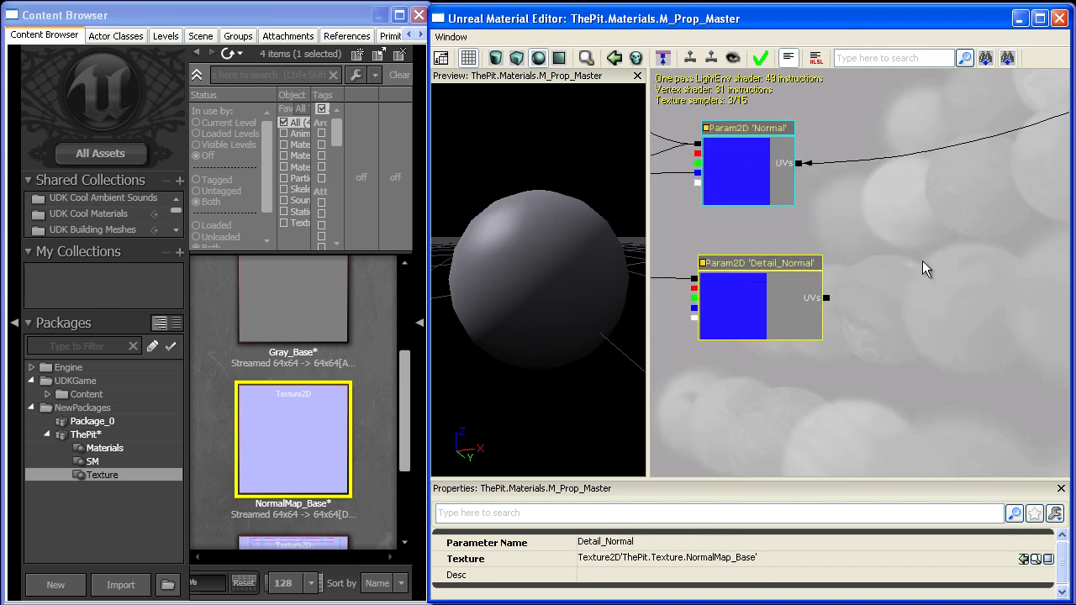
Step: Rearrange the TexCoord and UV_Scale nodes beside their Multiply node, with TexCoord above and UV_Scale below
right_click(922, 257)
click(921, 257)
drag(908, 244, 857, 228)
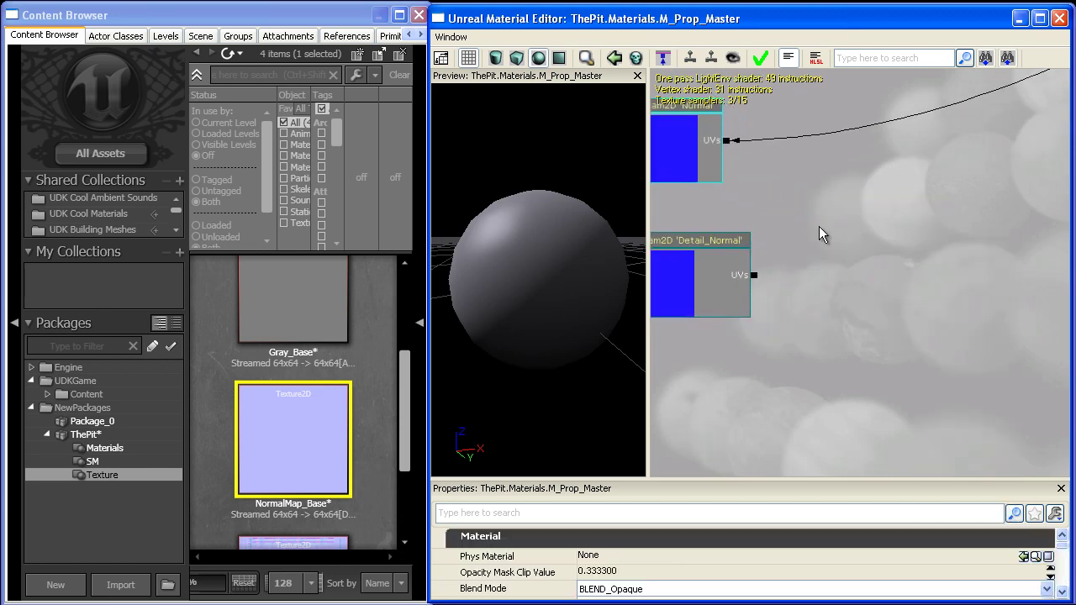
scroll(805, 239, down, 2)
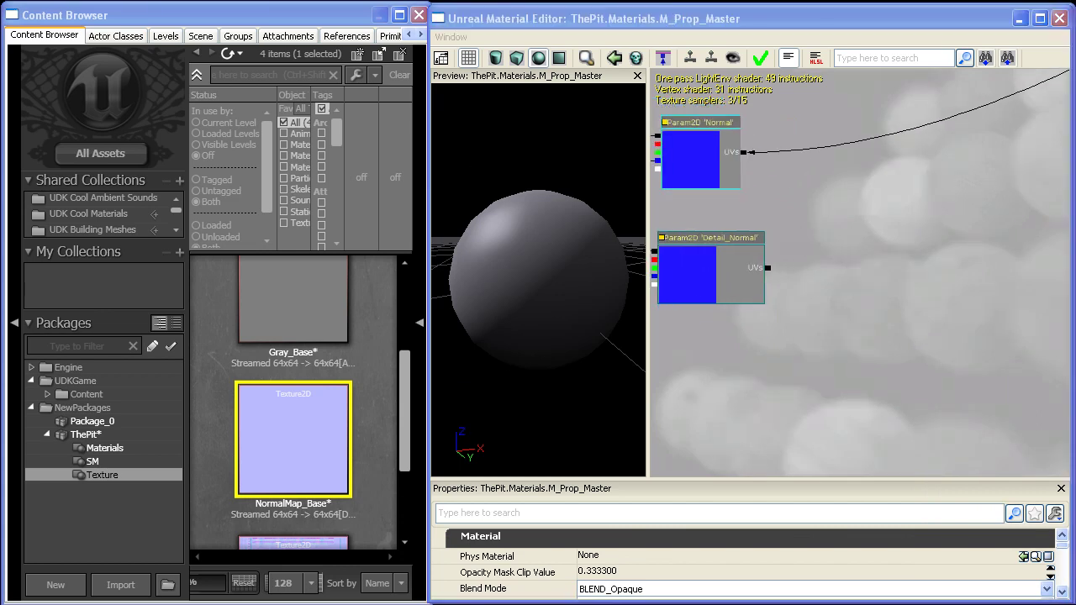
scroll(848, 365, down, 5)
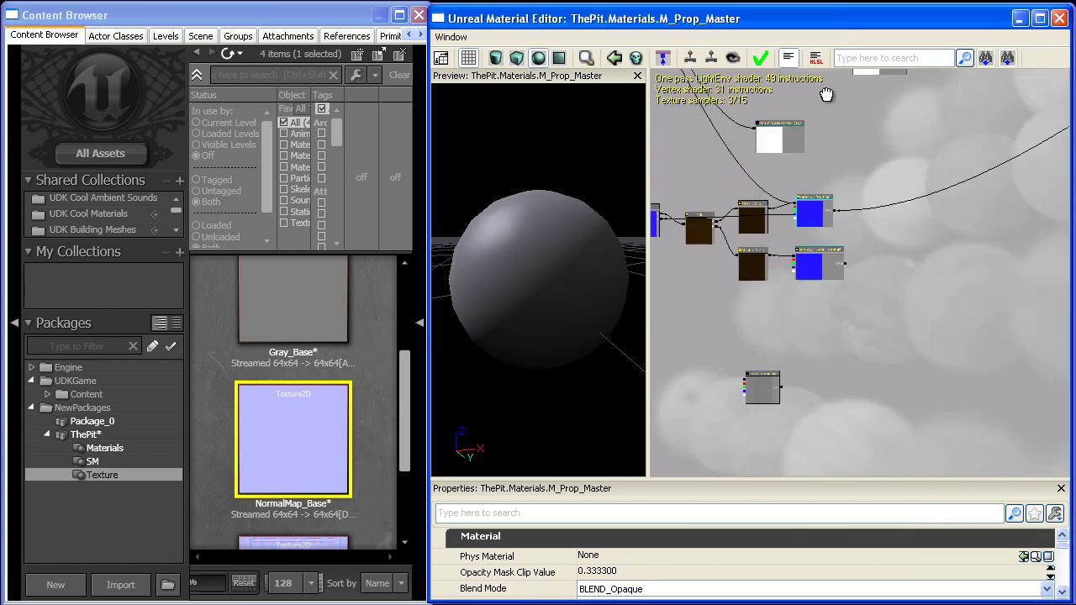
drag(898, 357, 779, 360)
scroll(953, 251, up, 2)
click(981, 236)
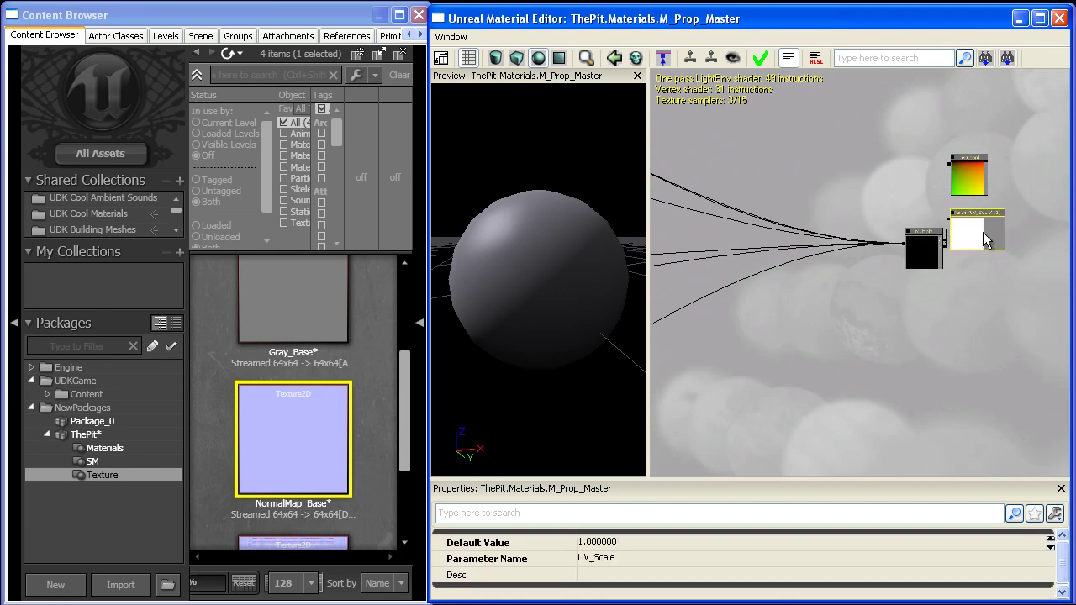
ctrl+drag(977, 239, 983, 295)
drag(967, 167, 982, 218)
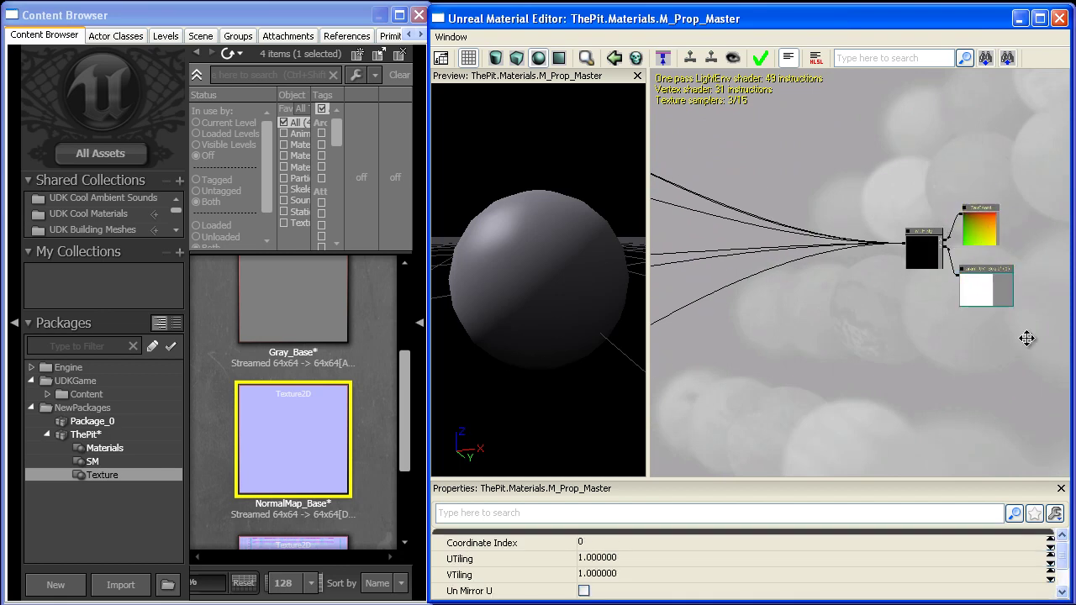
Step: Duplicate the Multiply, TexCoord and UV_Scale nodes together and place the copies to the right of the Detail_Normal parameter
ctrl+alt+drag(1050, 358, 912, 207)
key(ctrl+w)
ctrl+drag(929, 271, 865, 211)
scroll(865, 211, up, 4)
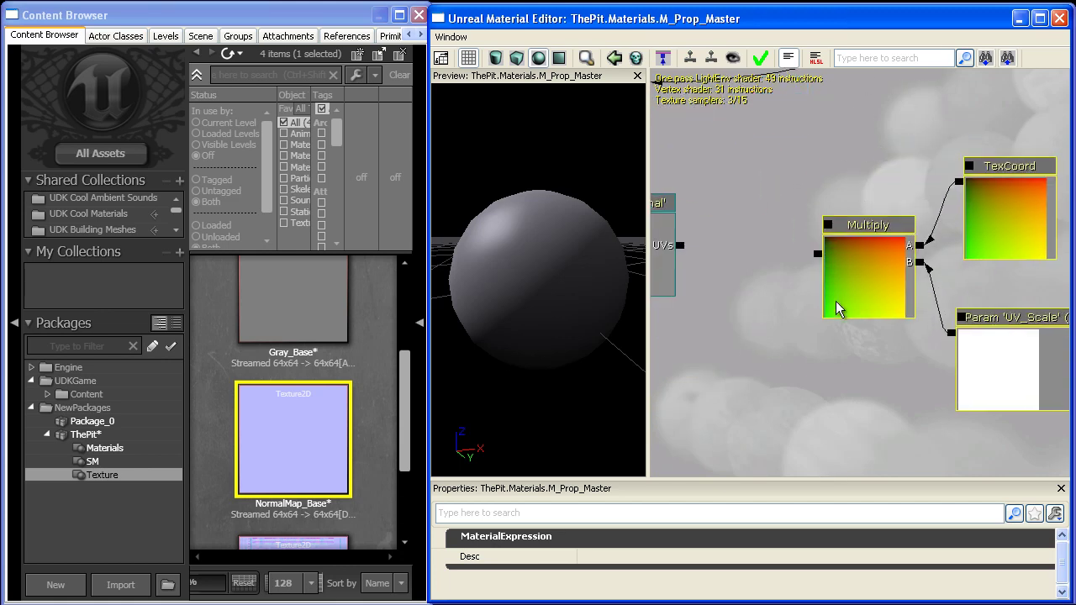
Step: Rename the copied UV_Scale parameter Detail_NormalUV_Scale and connect the copied Multiply node to Detail_Normal's UVs input
click(987, 363)
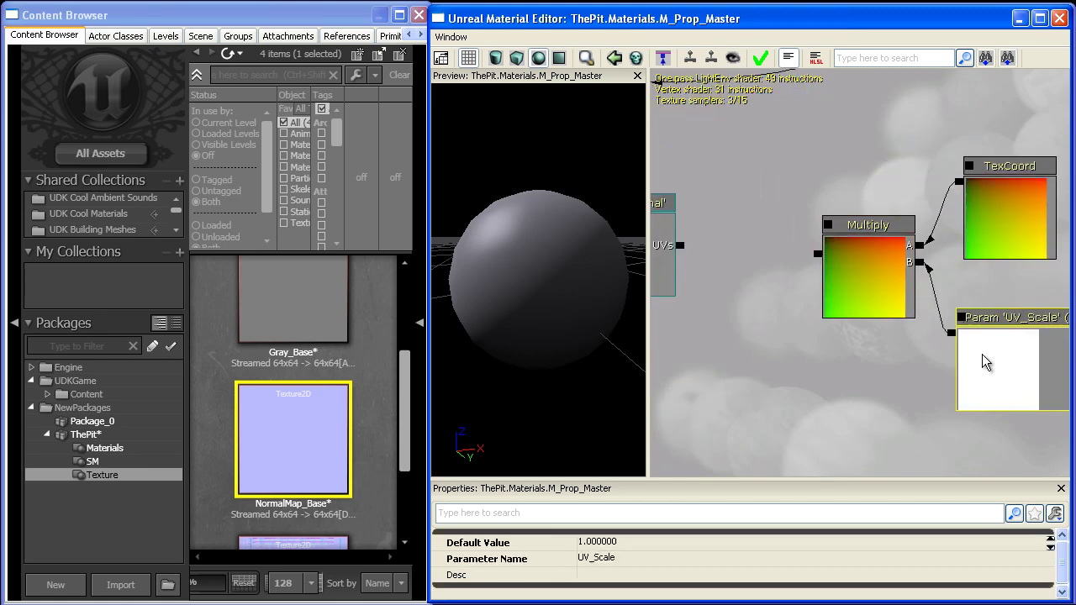
click(593, 561)
click(588, 558)
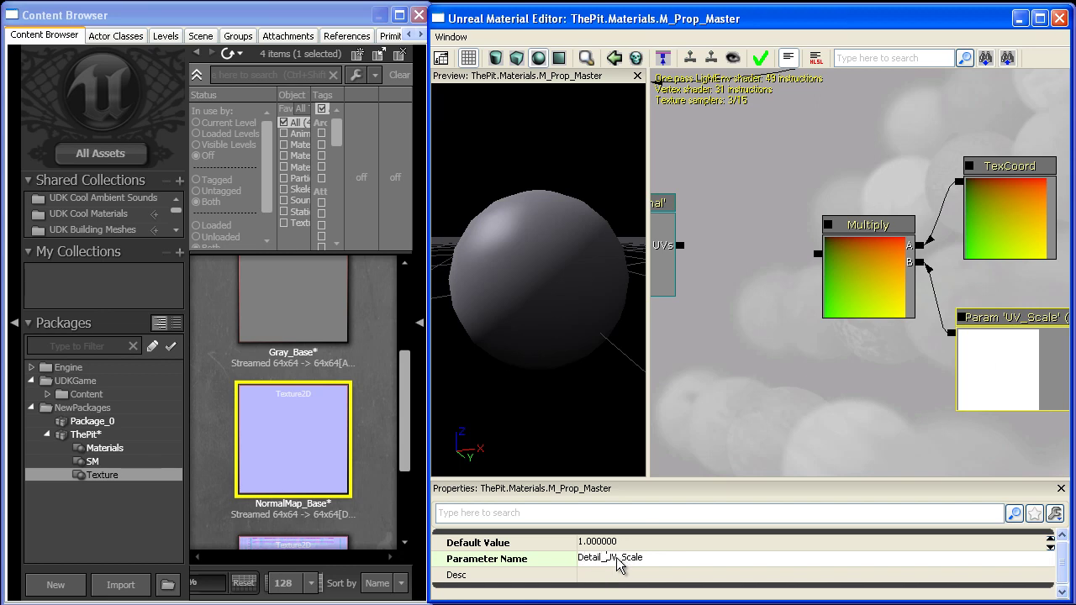
key(Return)
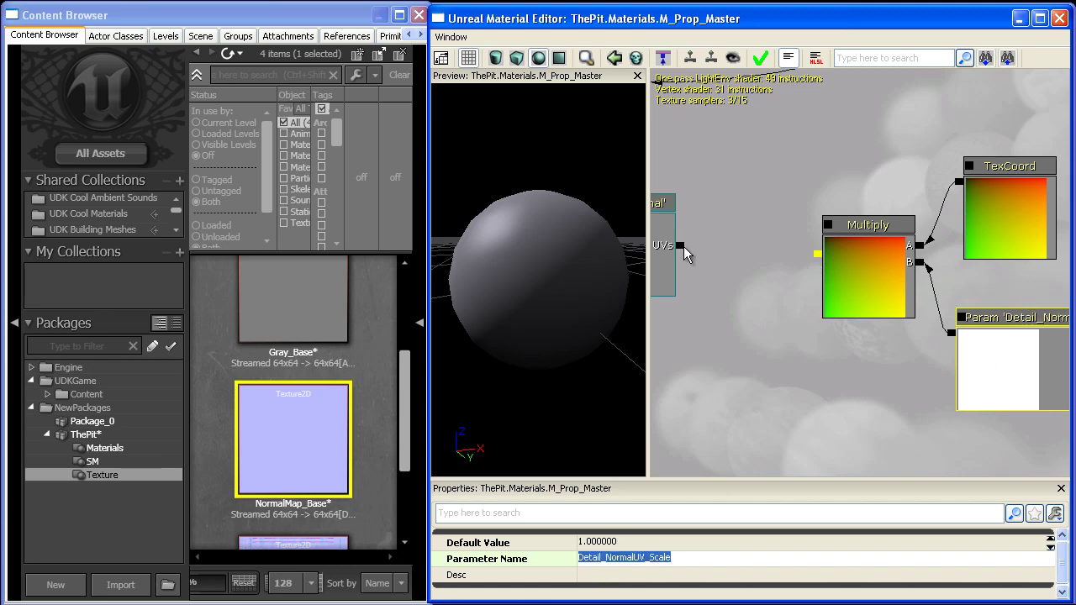
drag(817, 253, 848, 288)
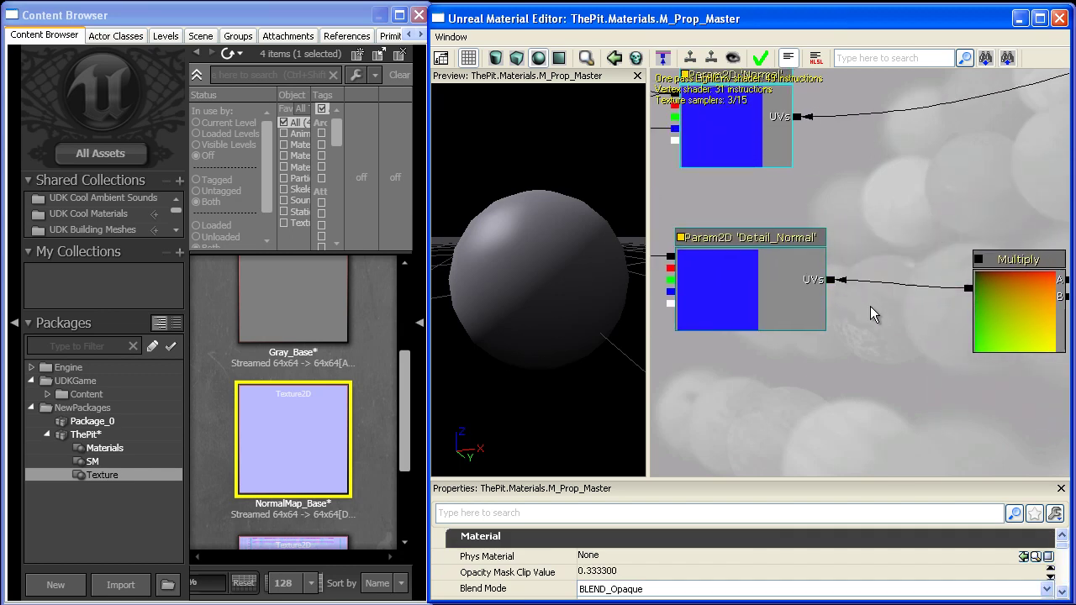
Step: Connect the Append node's output to the material's Normal input
scroll(866, 303, down, 2)
scroll(772, 324, down, 4)
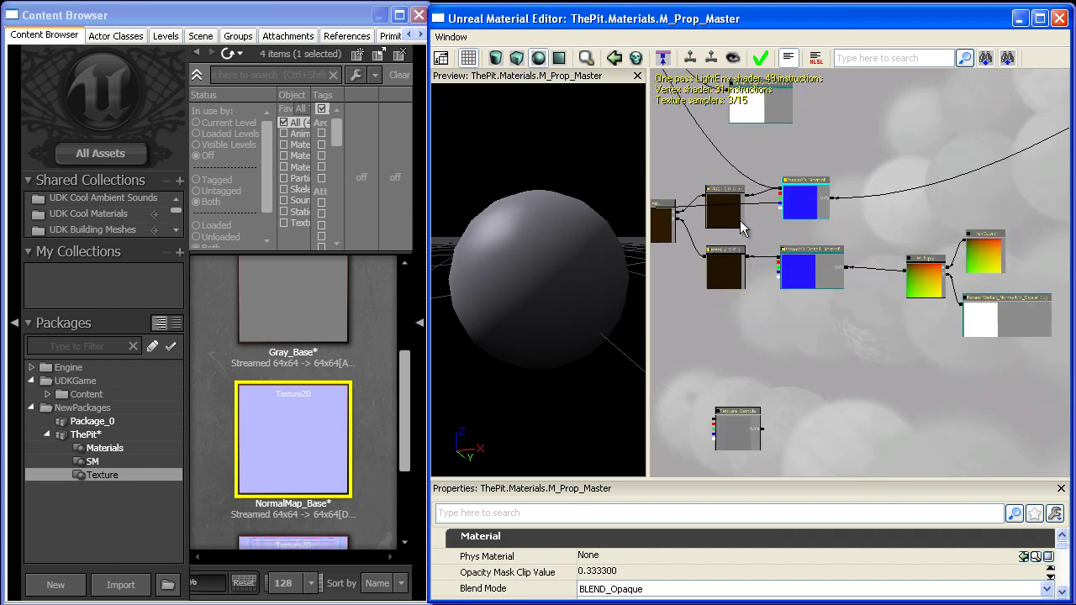
drag(764, 331, 953, 401)
right_click(750, 279)
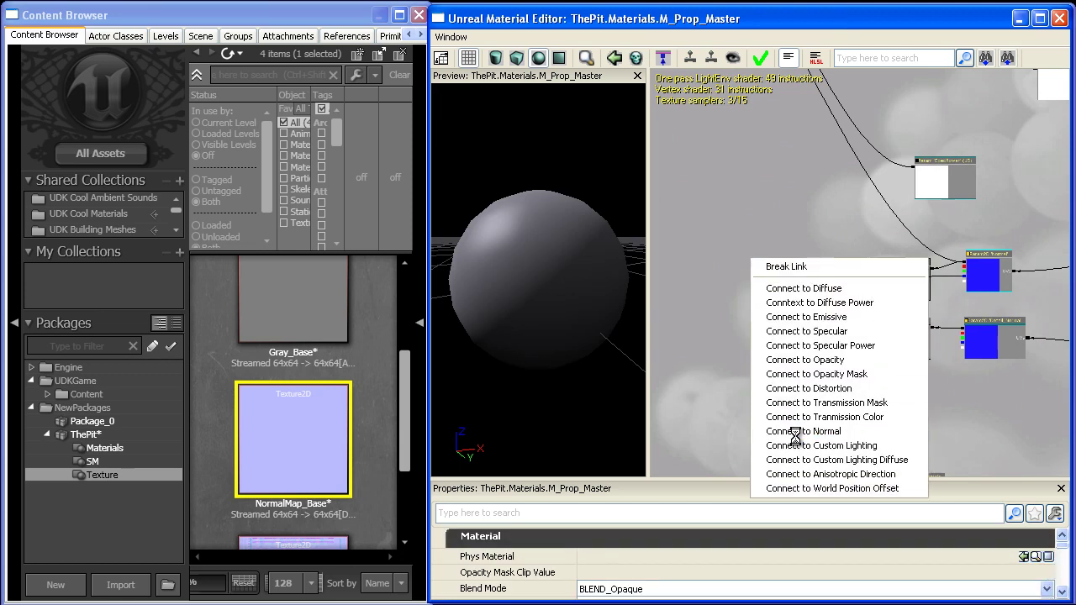
click(796, 433)
scroll(689, 302, down, 1)
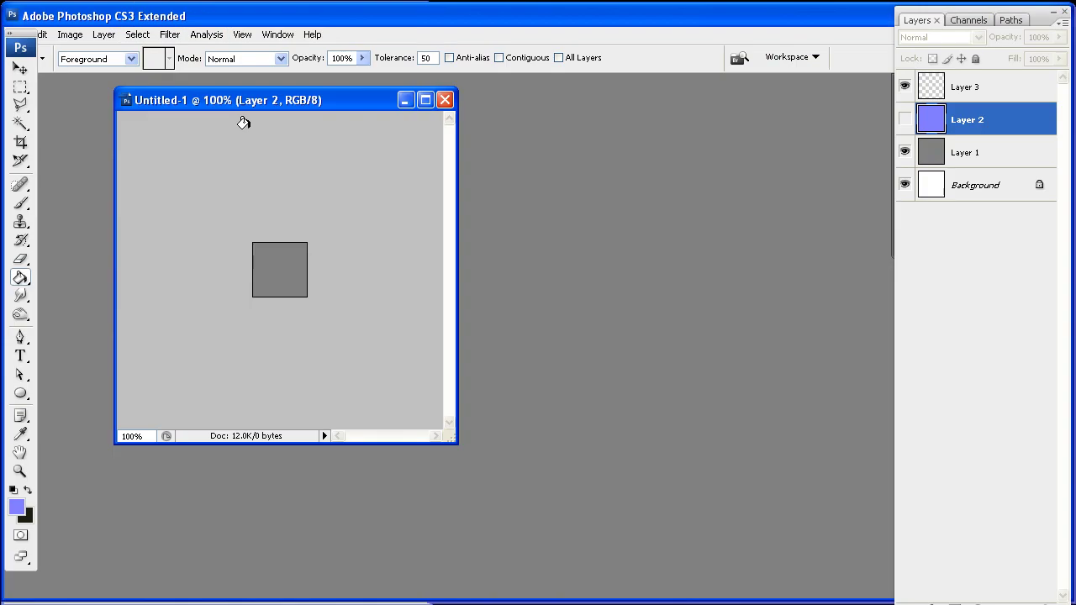
Step: Switch to Photoshop and ready the Brush tool on Layer 3 of Untitled-1 with black (000000) as the foreground color
drag(253, 96, 199, 83)
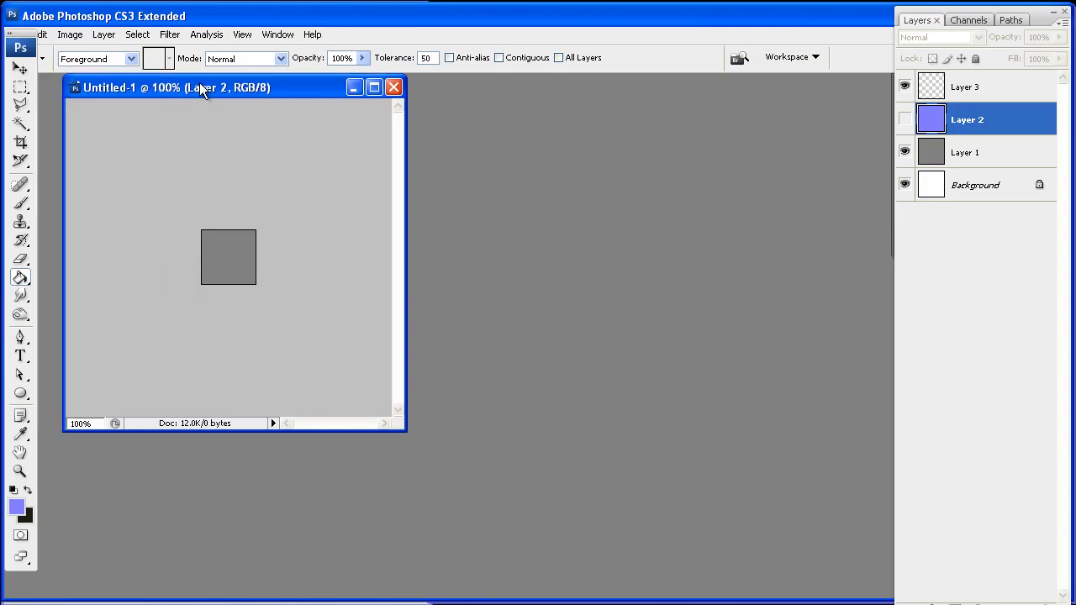
click(950, 84)
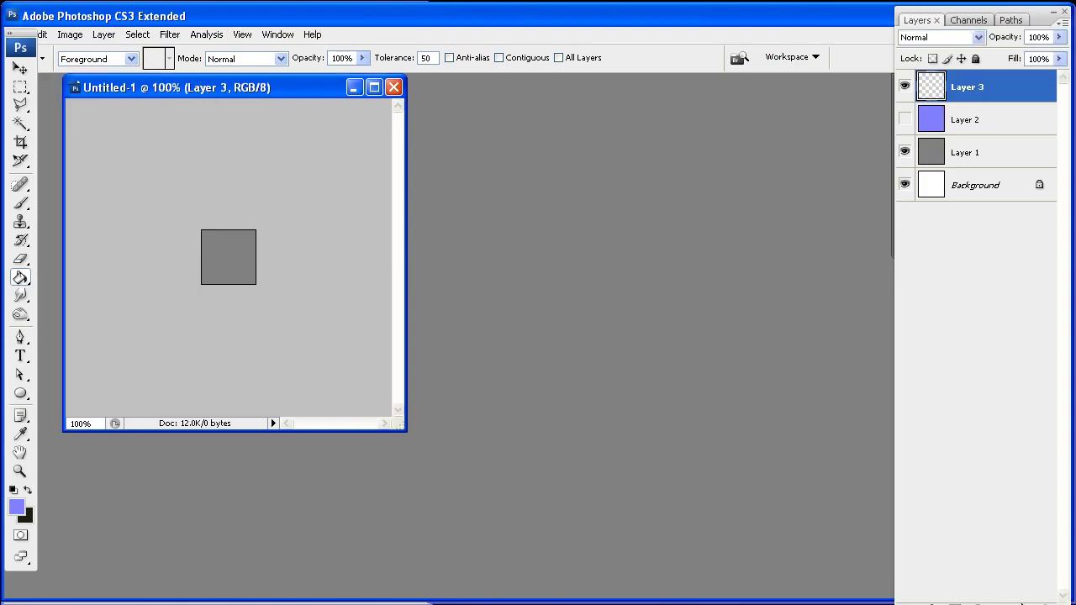
click(21, 203)
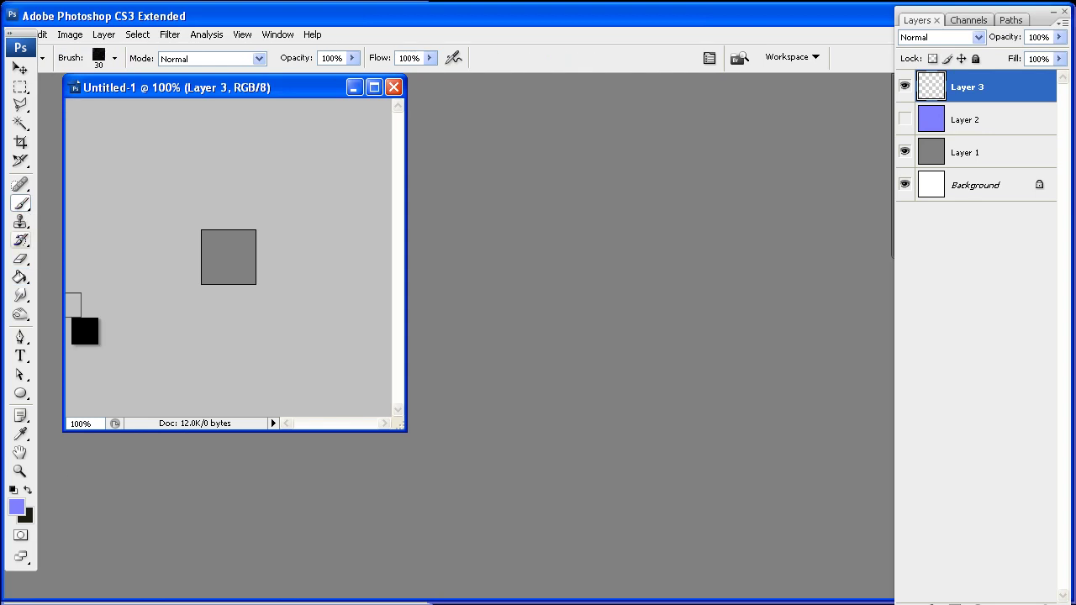
click(16, 510)
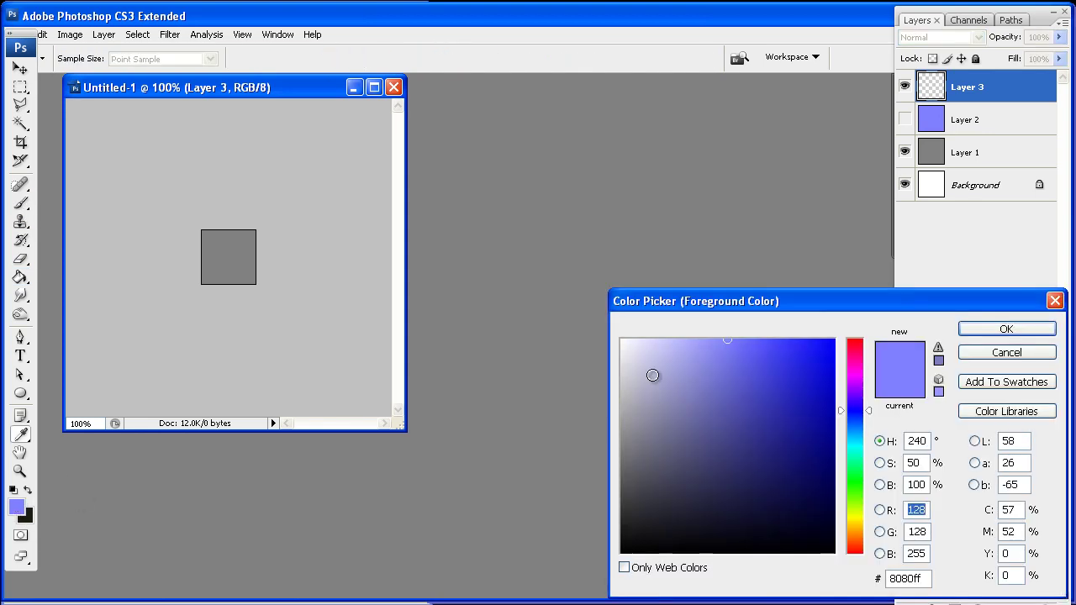
drag(653, 375, 593, 311)
drag(720, 503, 605, 570)
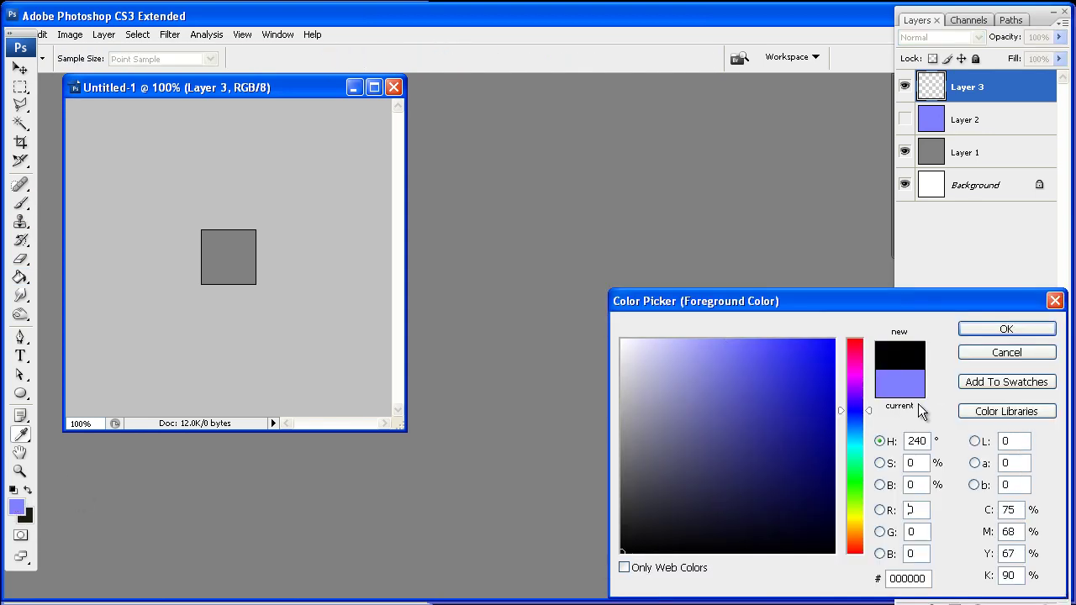
click(1005, 328)
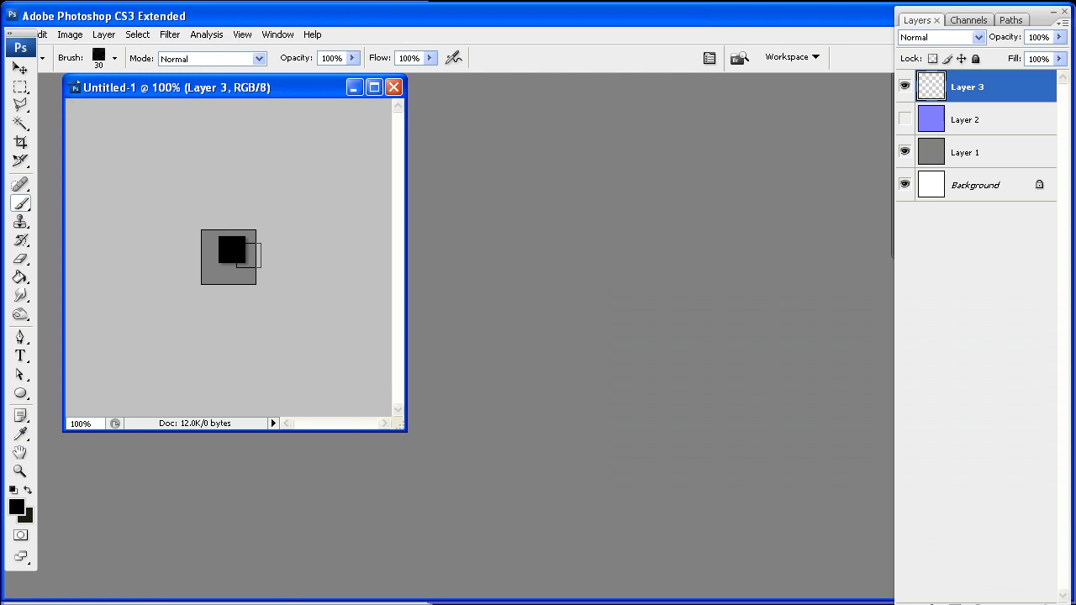
Step: Reduce the brush size to 3 pixels with the canvas enlarged to 300%
key(ctrl+z)
key(ctrl+minus)
key(ctrl+plus)
click(229, 248)
key(ctrl+plus)
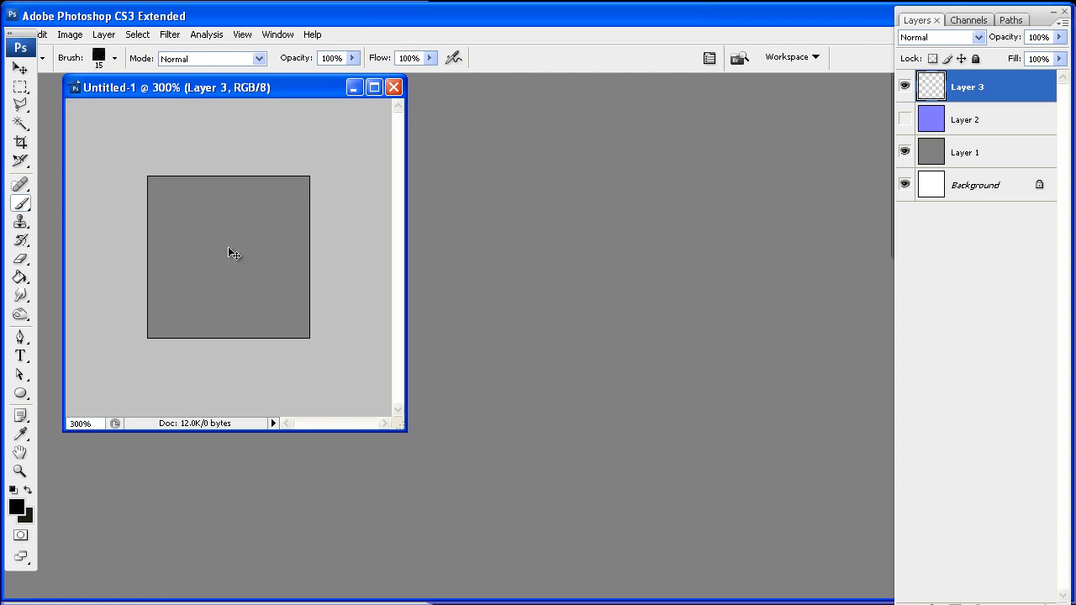
click(230, 249)
key(bracketleft)
key(bracketleft)
key(bracketleft)
key(bracketleft)
Step: Paint eight small black dots scattered across the gray square on Layer 3
click(172, 210)
click(225, 220)
click(249, 202)
click(277, 257)
click(173, 308)
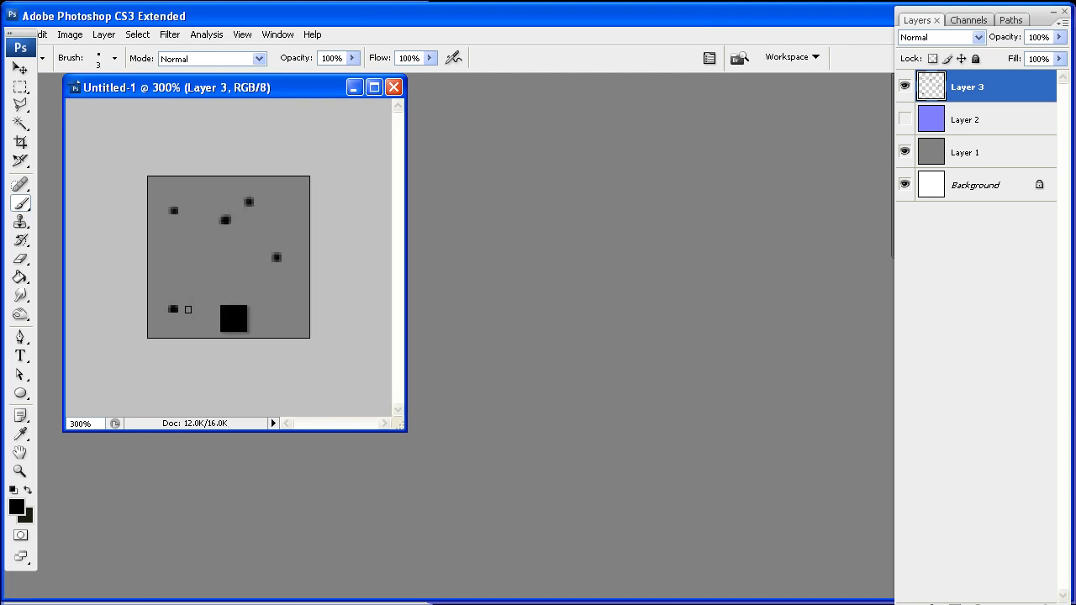
click(278, 318)
click(217, 275)
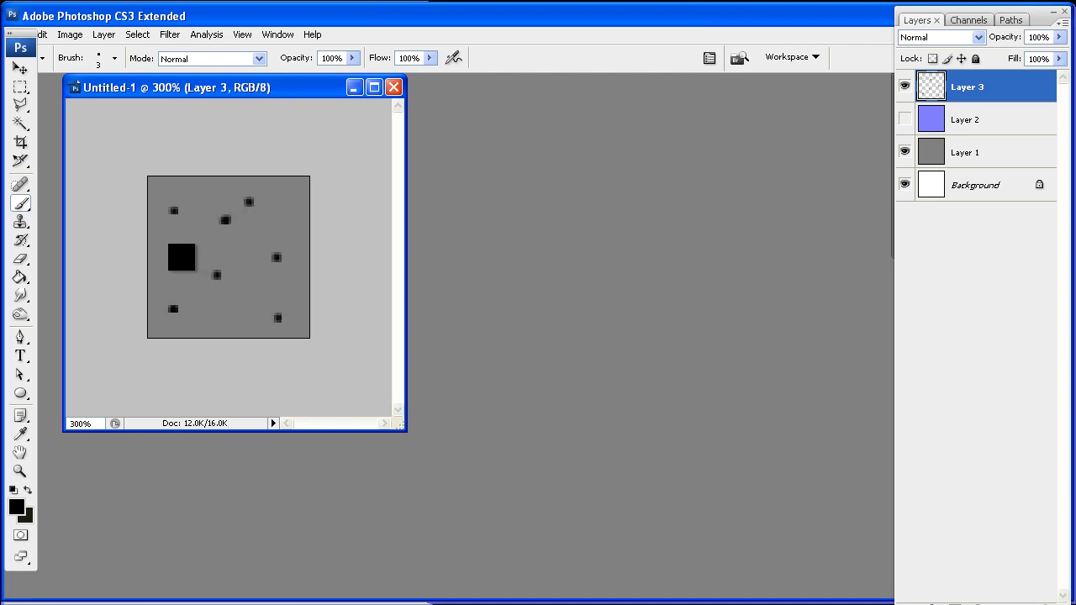
click(176, 256)
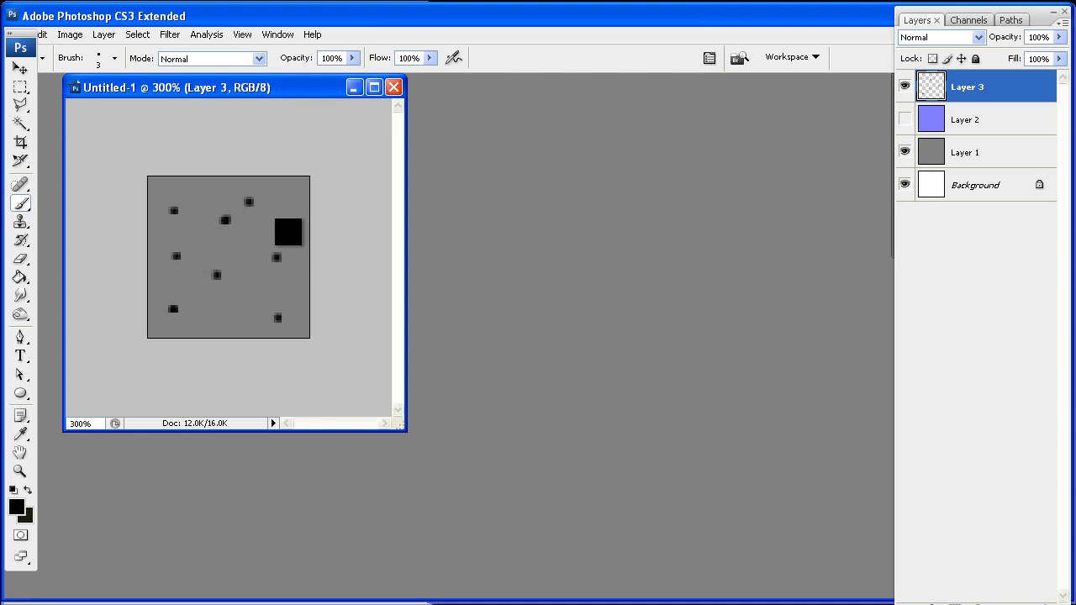
Step: Apply the Offset filter to Layer 3 with 32 pixels horizontal, 32 pixels vertical and Wrap Around
click(177, 37)
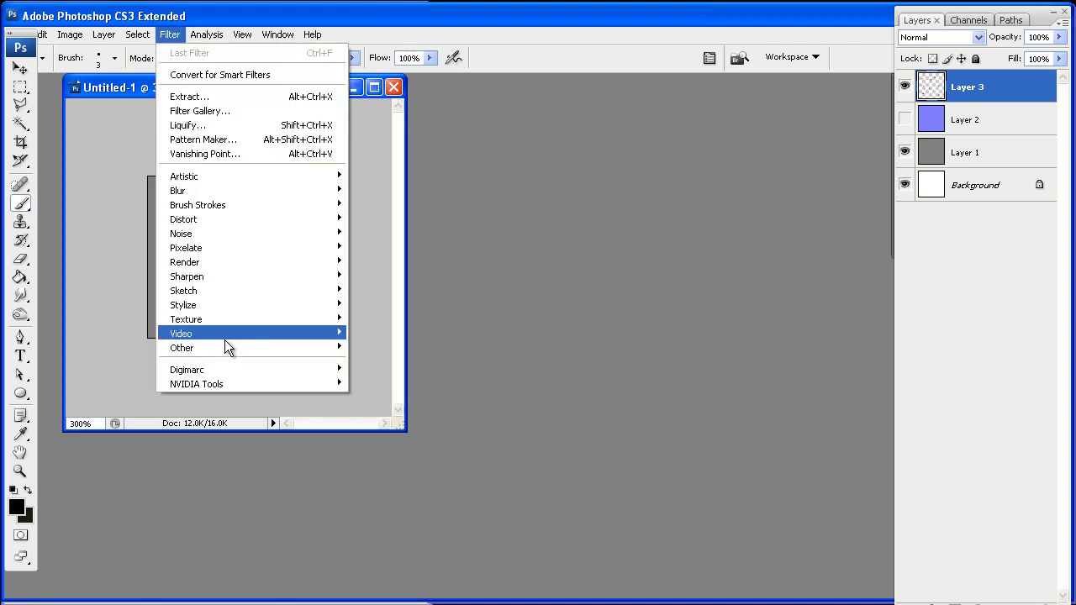
mouse_move(236, 346)
click(396, 404)
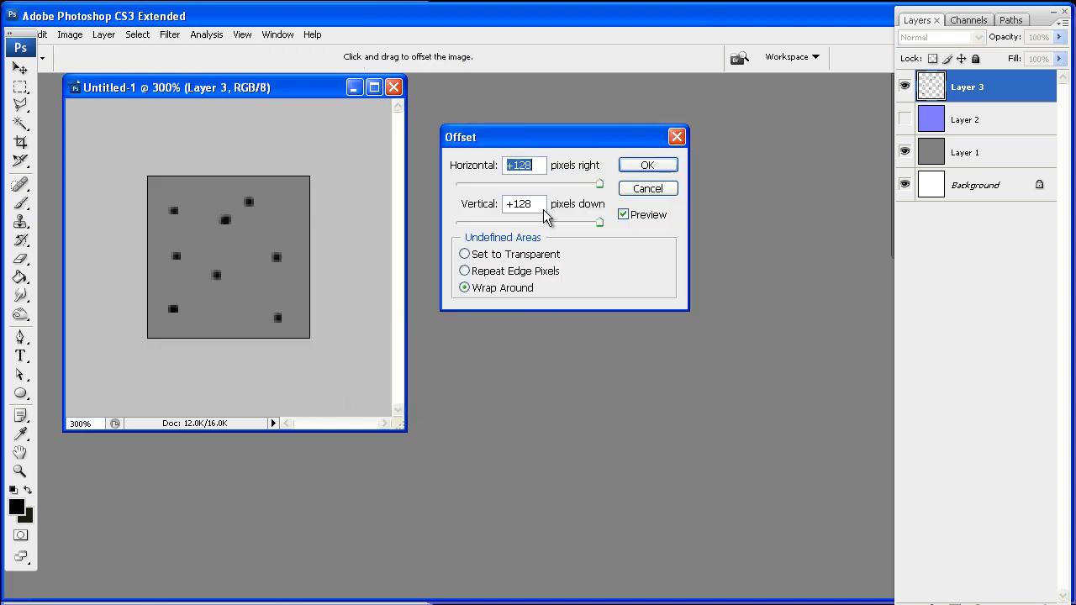
text(322)
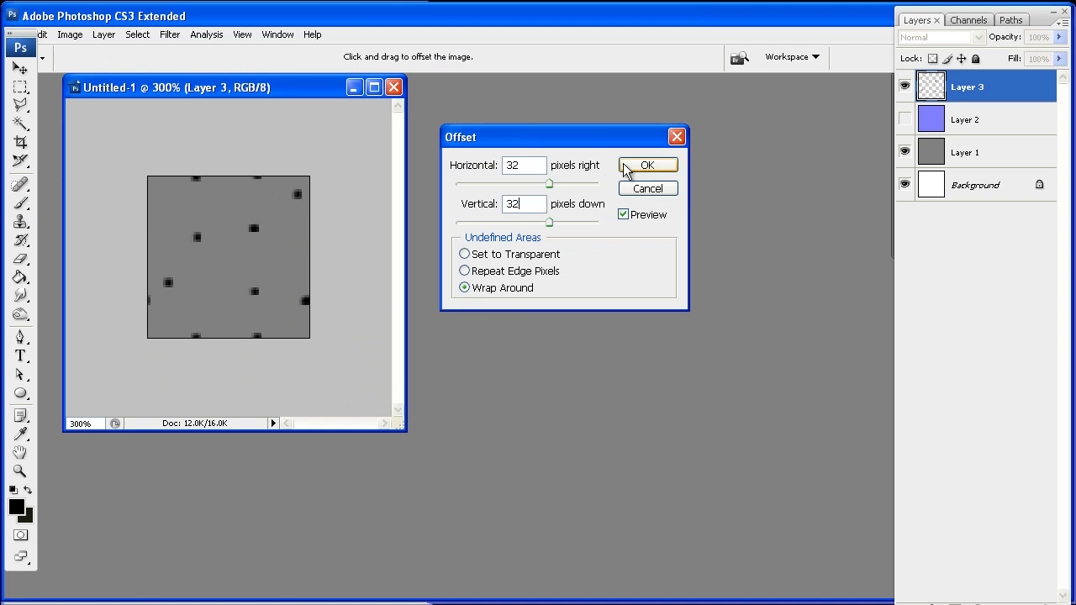
click(647, 165)
Step: Fill the gaps in the offset pattern with more small black dots and thicken the dot at the right
click(219, 213)
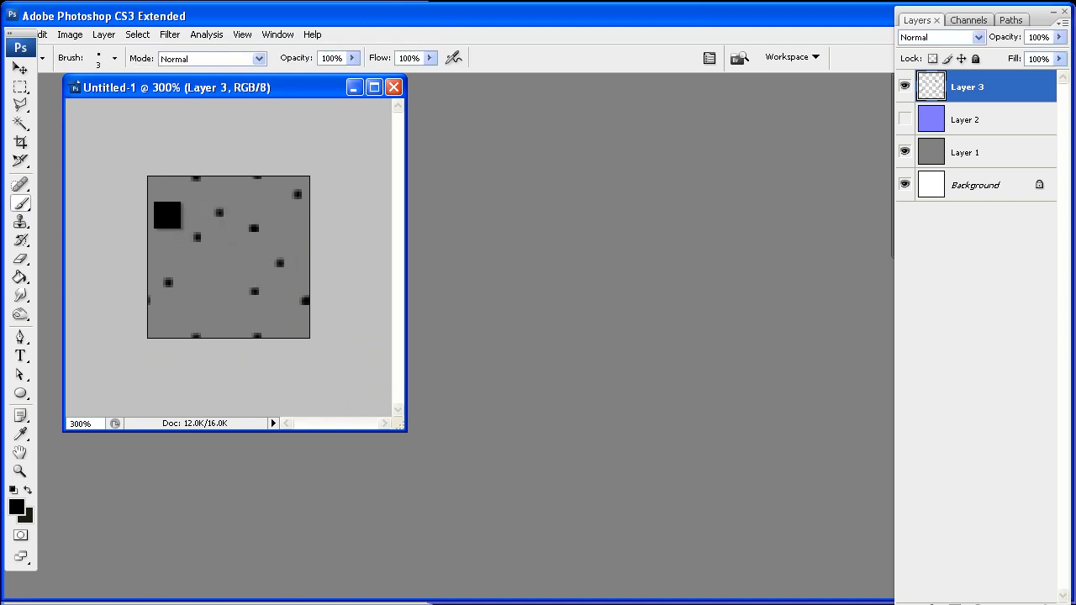
click(164, 214)
click(209, 302)
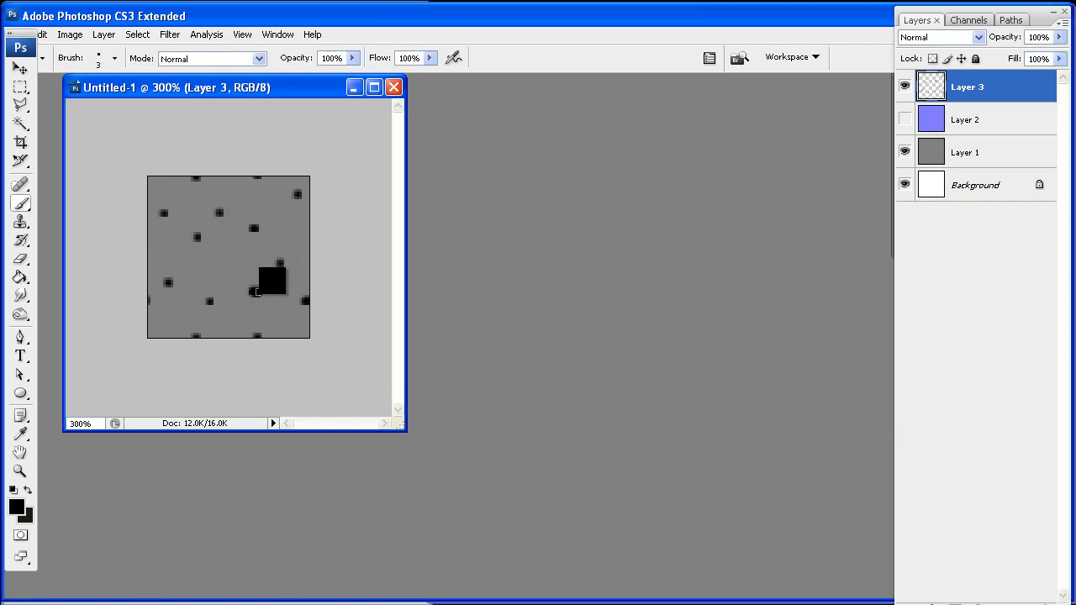
click(278, 262)
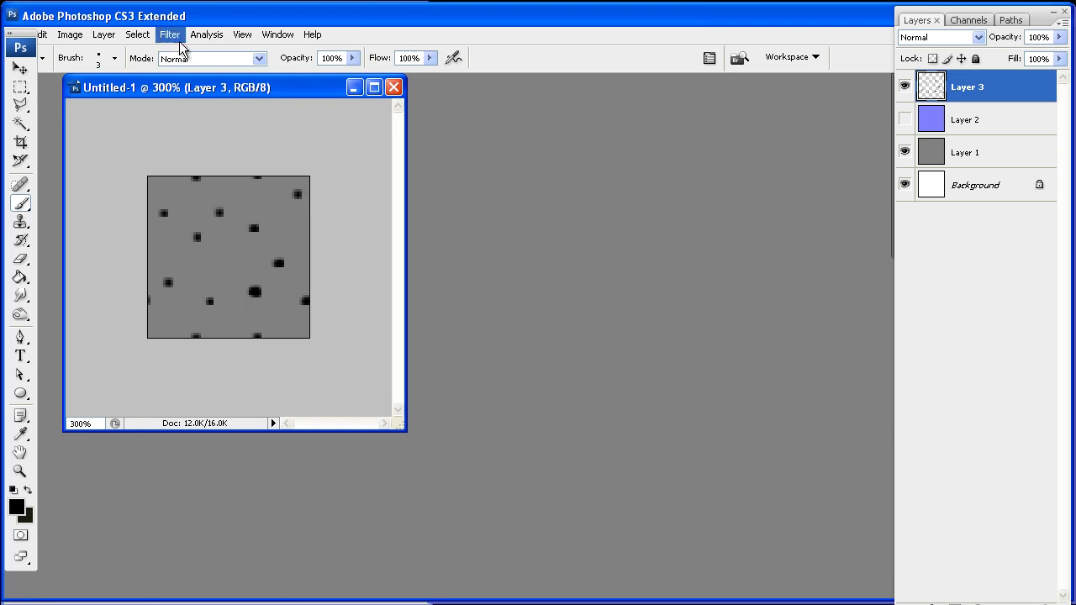
Step: Repeat the Offset filter on Layer 3 and copy the whole canvas with the dot pattern
key(ctrl+f)
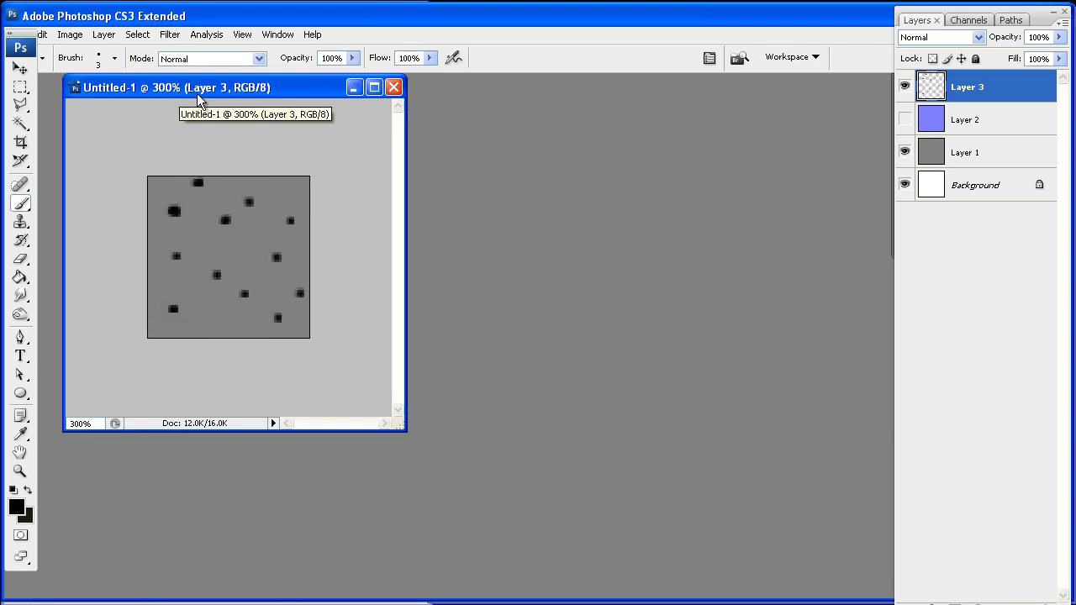
key(ctrl+alt+f)
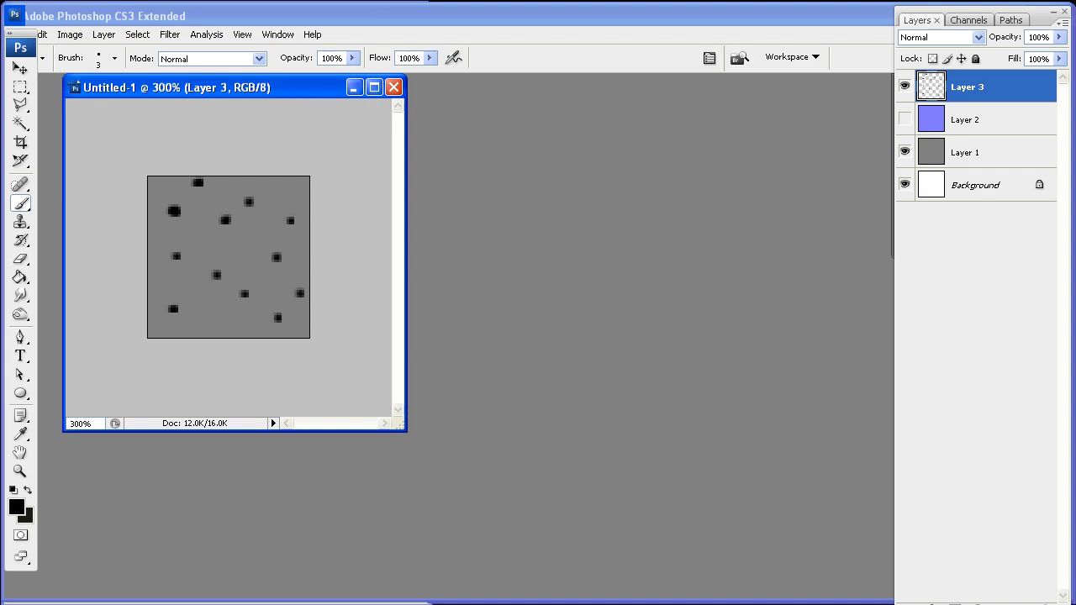
click(19, 89)
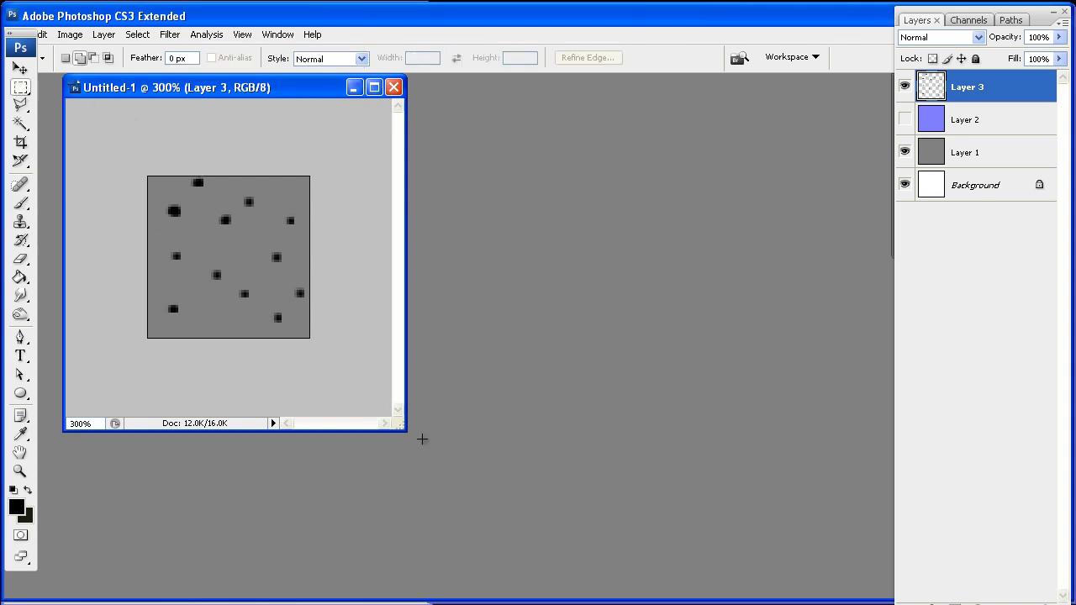
key(ctrl+a)
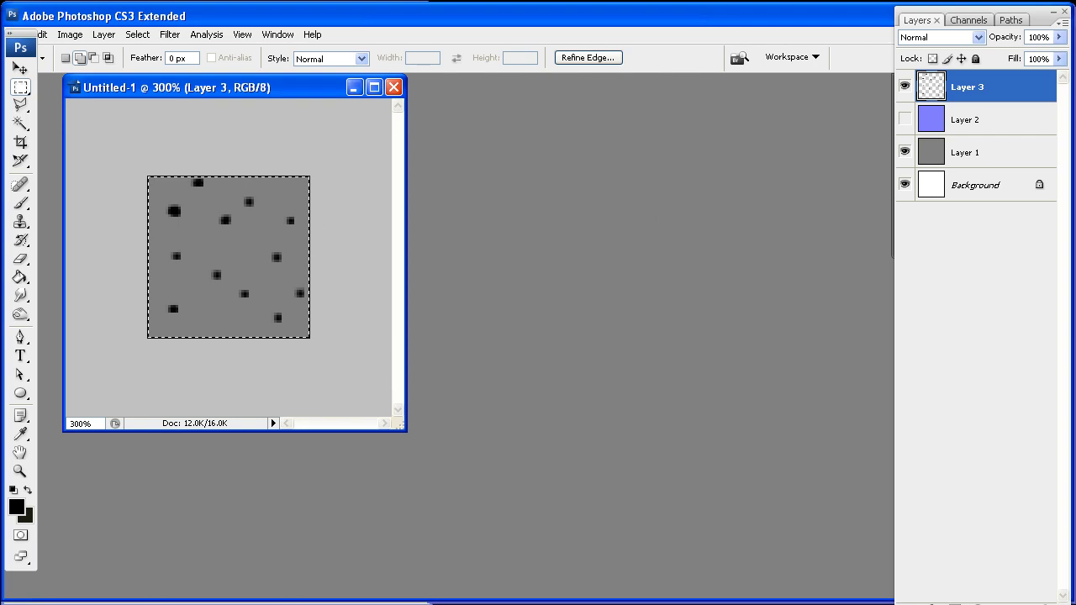
key(ctrl+d)
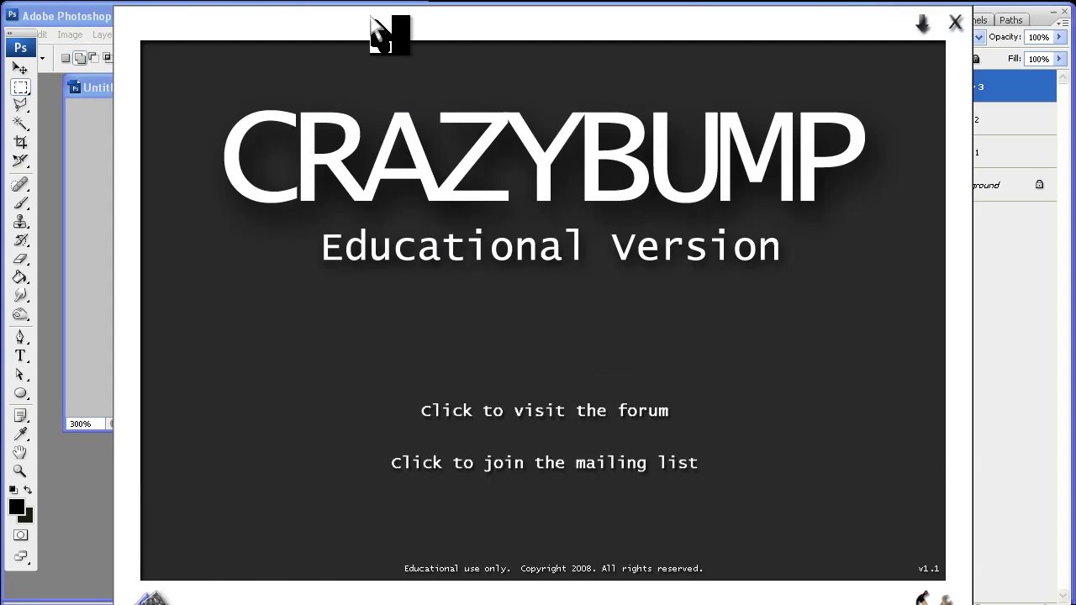
Step: Generate a normal map from the copied pattern in CrazyBump, clear the preview off the settings and adjust its light
click(154, 581)
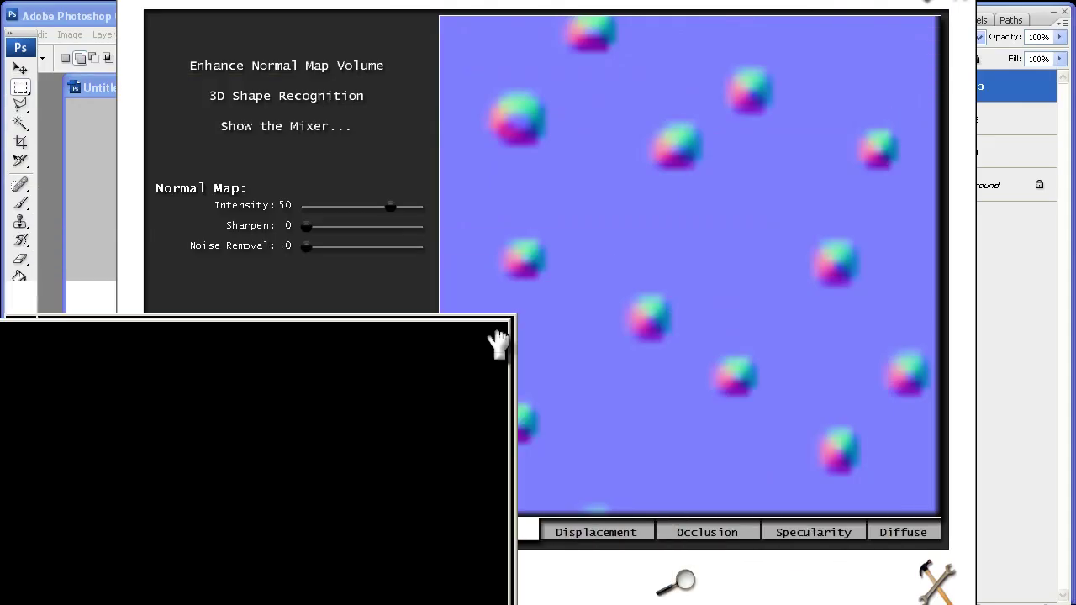
drag(244, 414, 419, 252)
right_drag(268, 419, 360, 343)
mouse_move(452, 245)
mouse_down()
mouse_move(770, 214)
mouse_move(905, 184)
mouse_up()
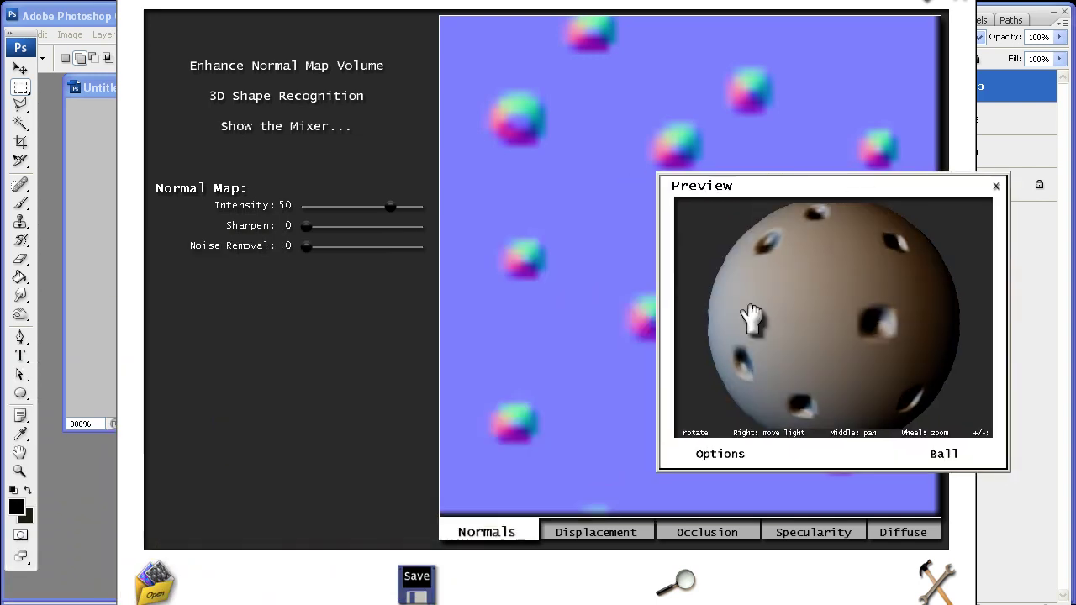
mouse_move(752, 317)
right_down()
mouse_move(830, 249)
mouse_move(824, 272)
right_up()
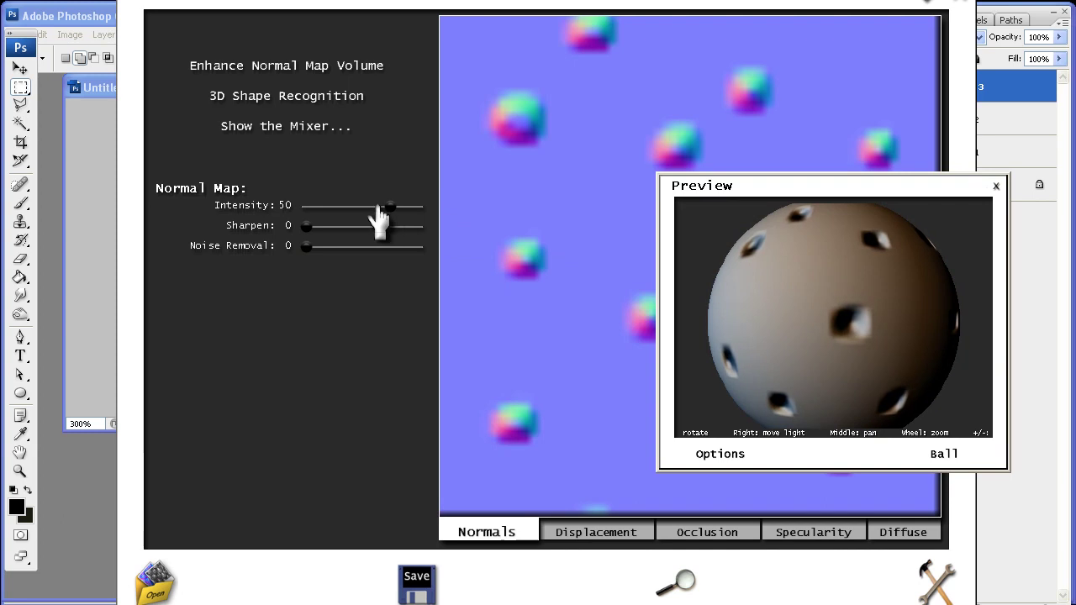
Step: Raise the normal map intensity to 59 and enhance its volume with Medium, Large and Very Large Detail set to 0
mouse_move(391, 210)
mouse_down()
mouse_move(364, 212)
mouse_move(396, 210)
mouse_up()
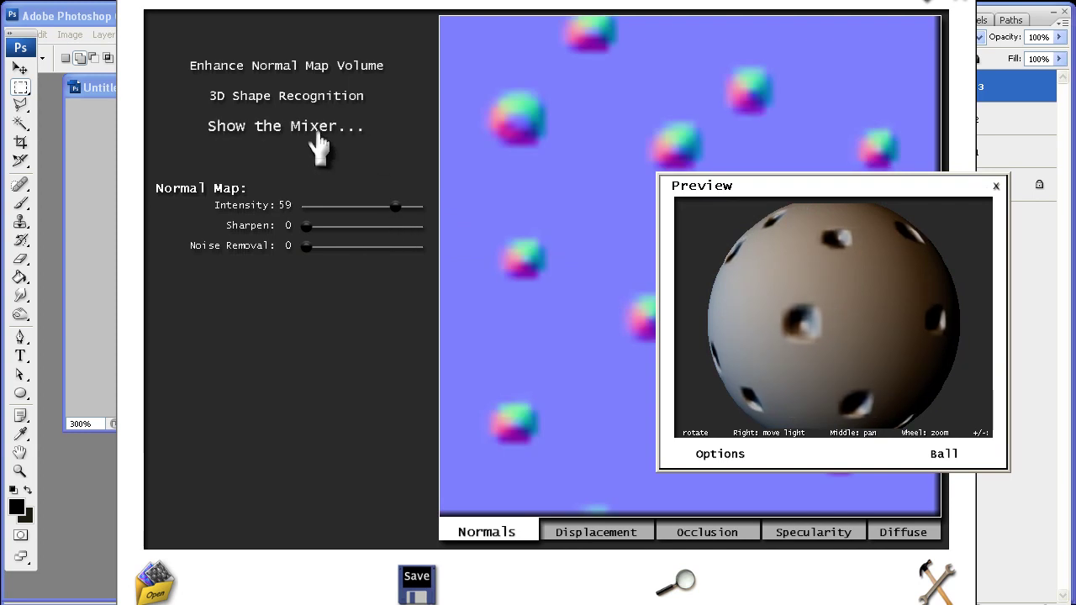
click(279, 67)
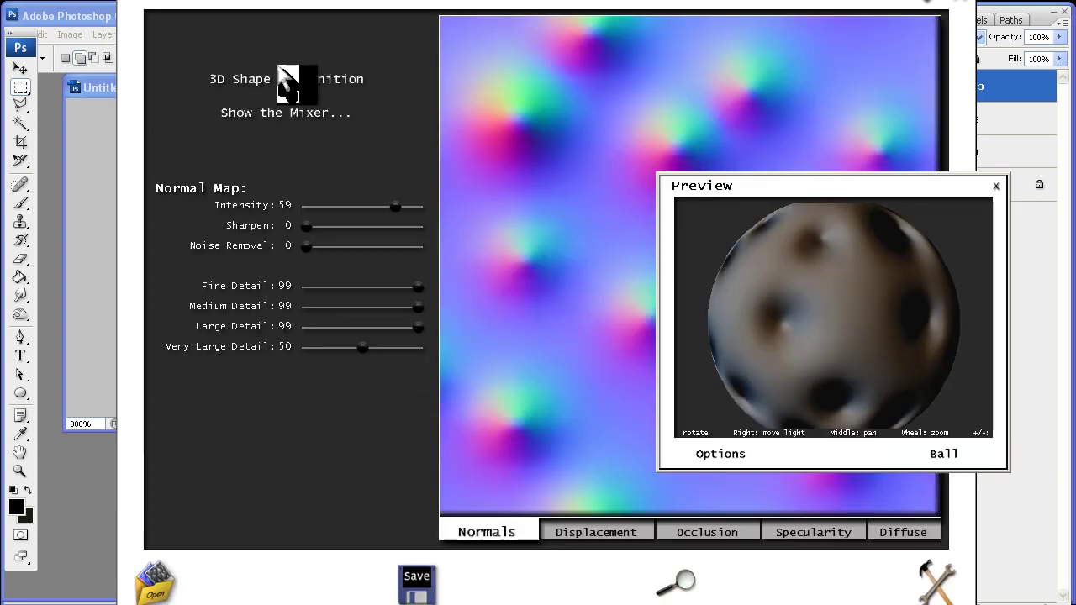
drag(361, 347, 282, 347)
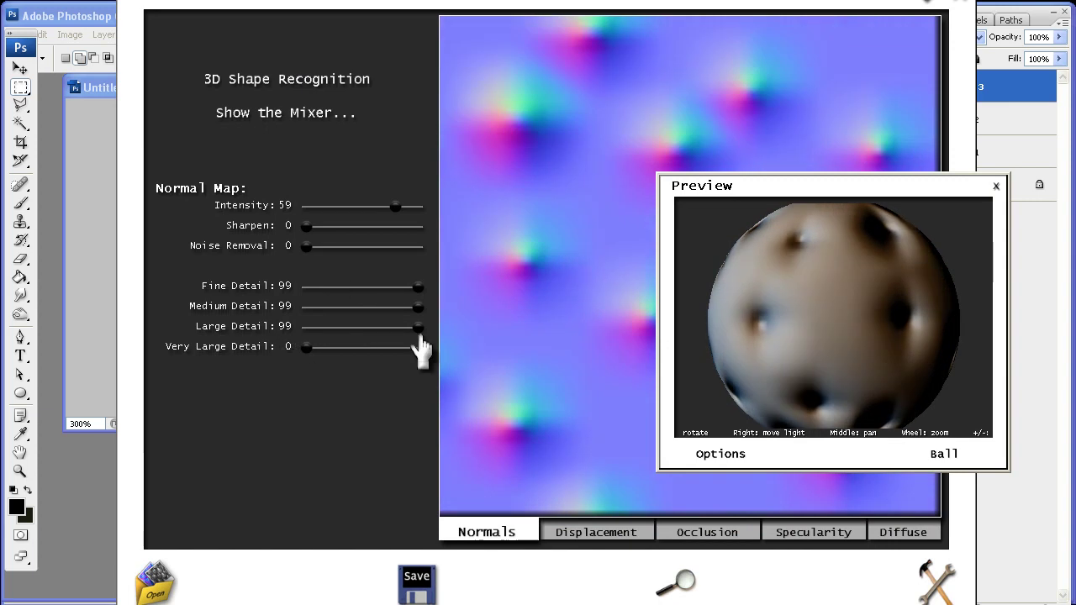
drag(417, 327, 306, 328)
drag(418, 307, 267, 311)
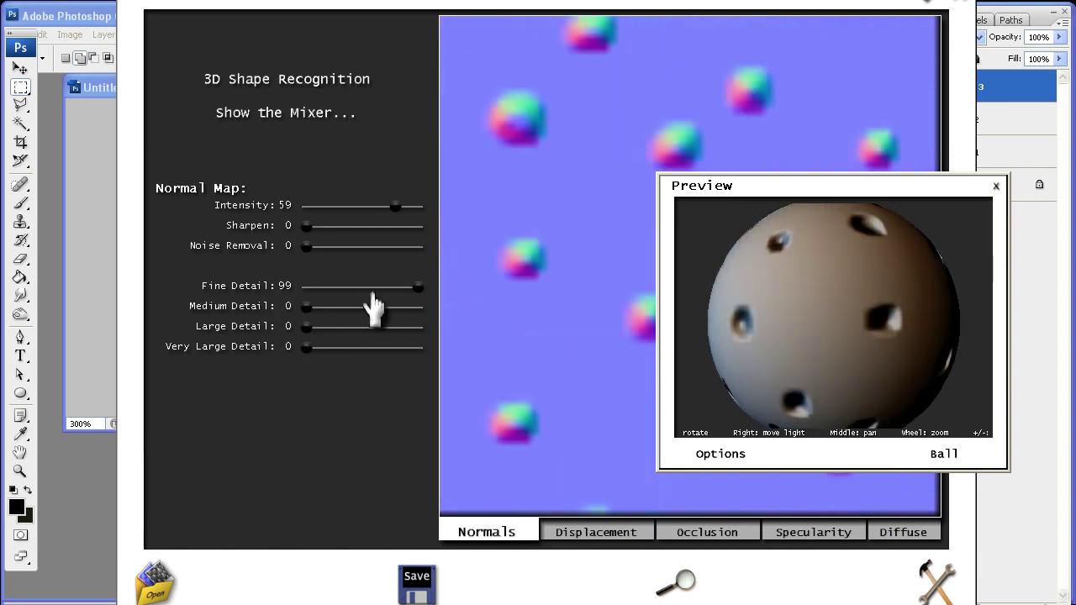
drag(415, 287, 442, 288)
right_drag(837, 306, 881, 306)
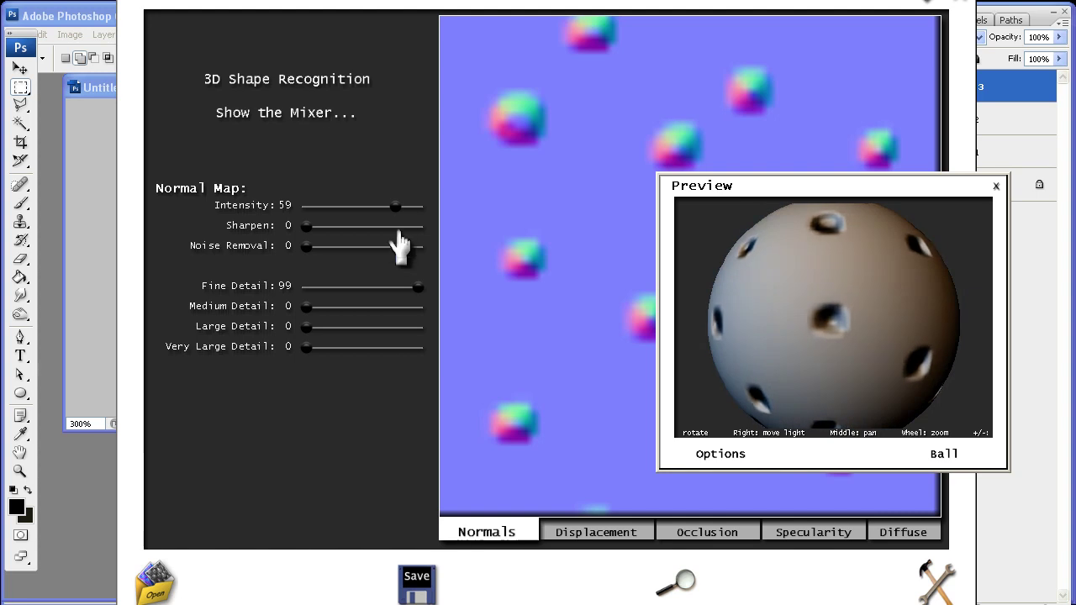
Step: Lower the normal map intensity to 13 and copy the normals to the clipboard
drag(395, 208, 372, 218)
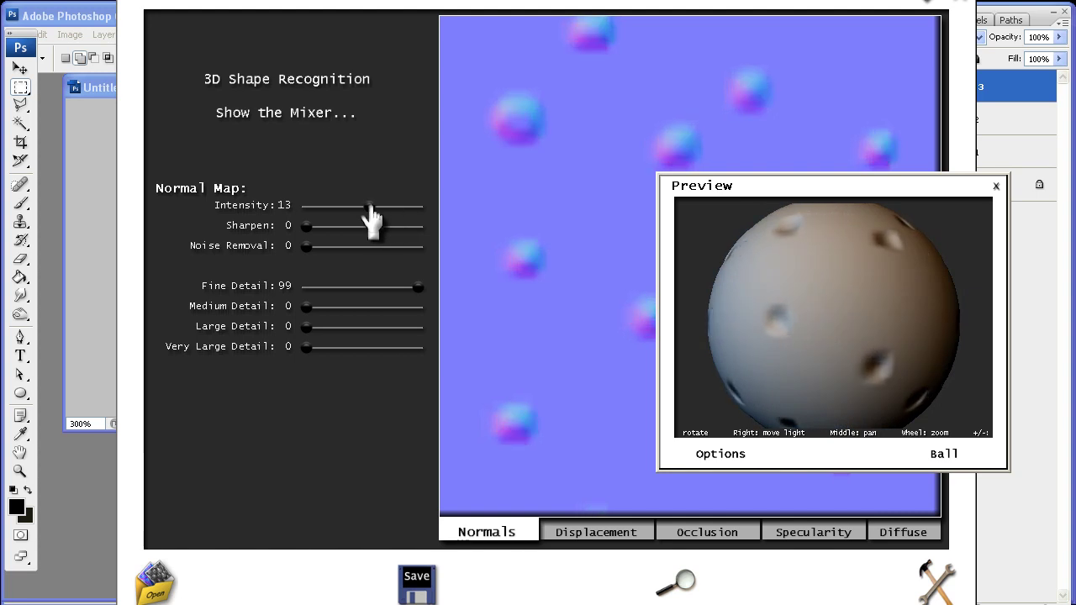
click(426, 587)
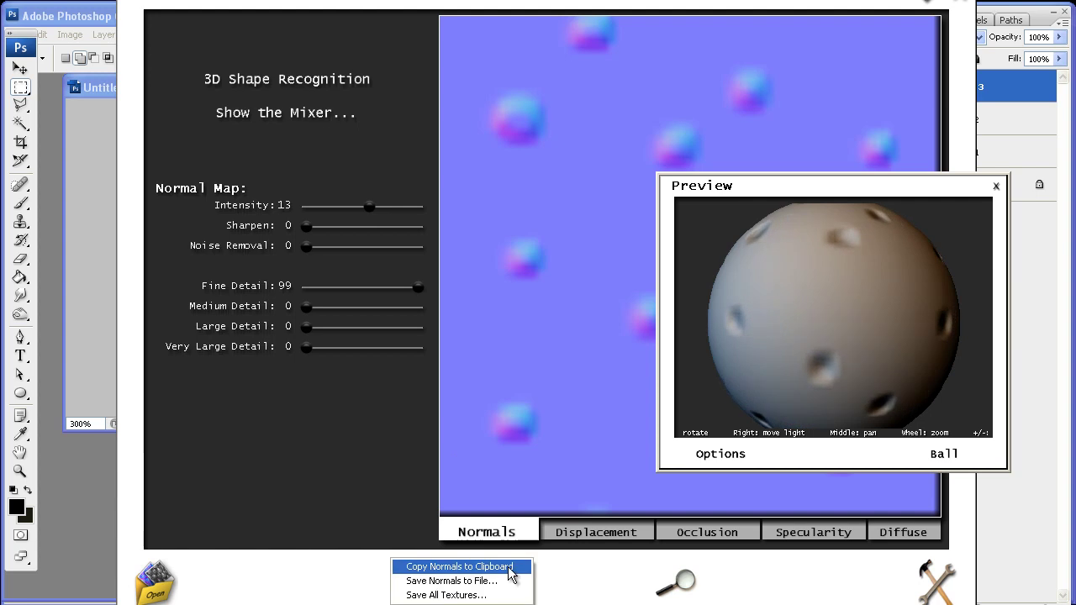
click(451, 569)
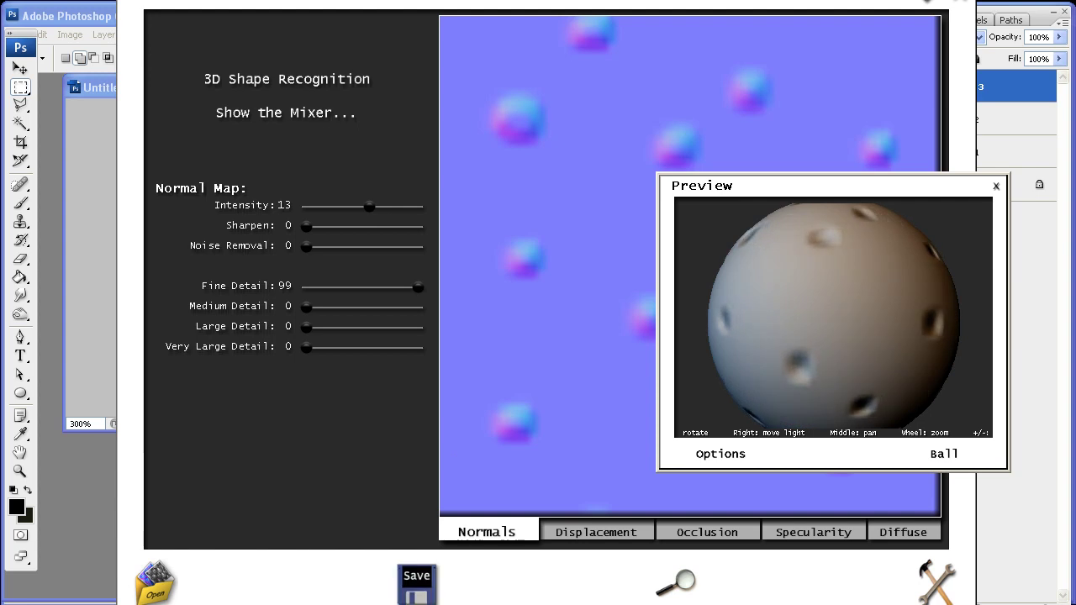
Step: Paste the normals into the Photoshop document and save it as the Targa file DetailNormalMap_Base in the Maps folder
key(alt+Tab)
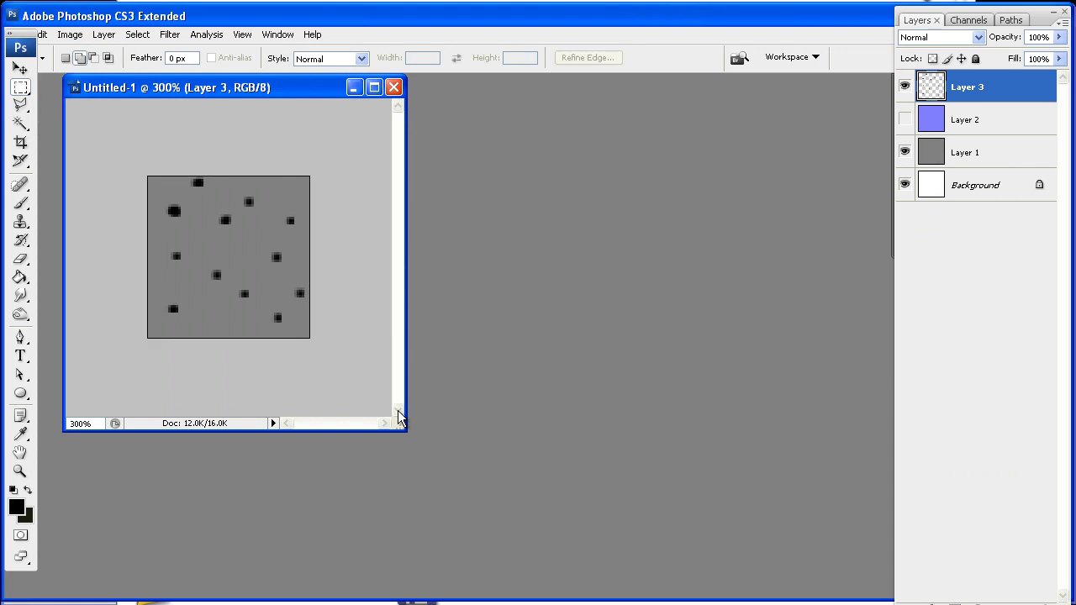
key(ctrl+v)
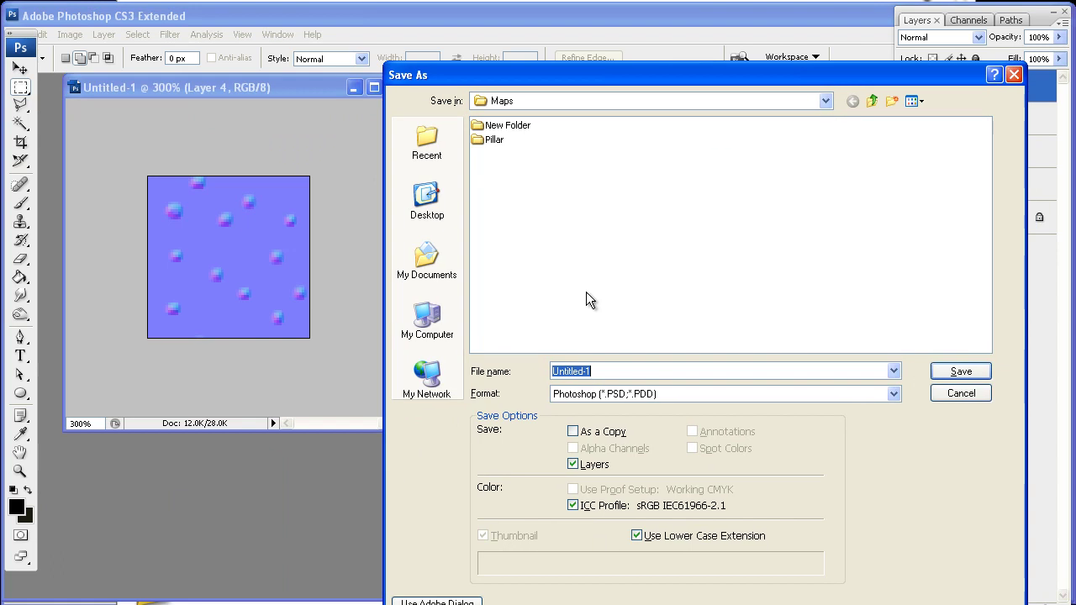
click(593, 394)
click(622, 601)
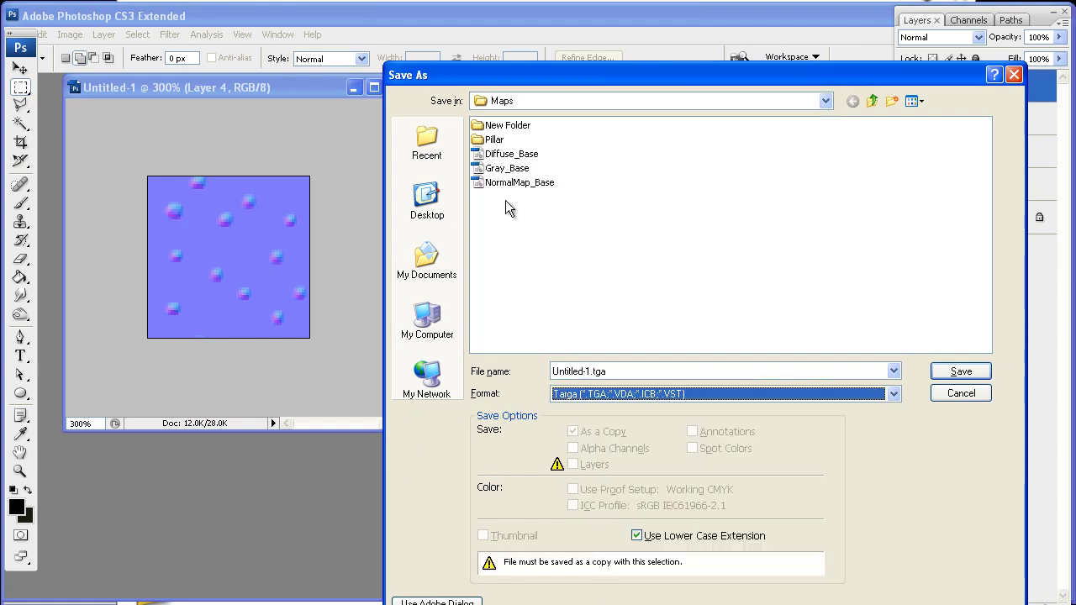
click(515, 183)
double_click(552, 371)
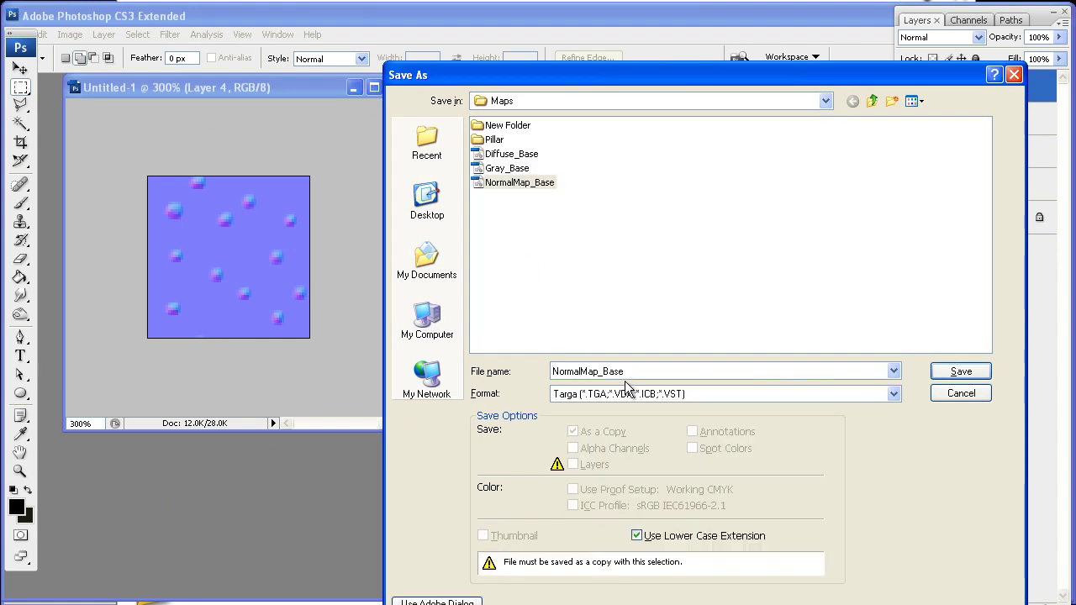
key(Return)
key(Return)
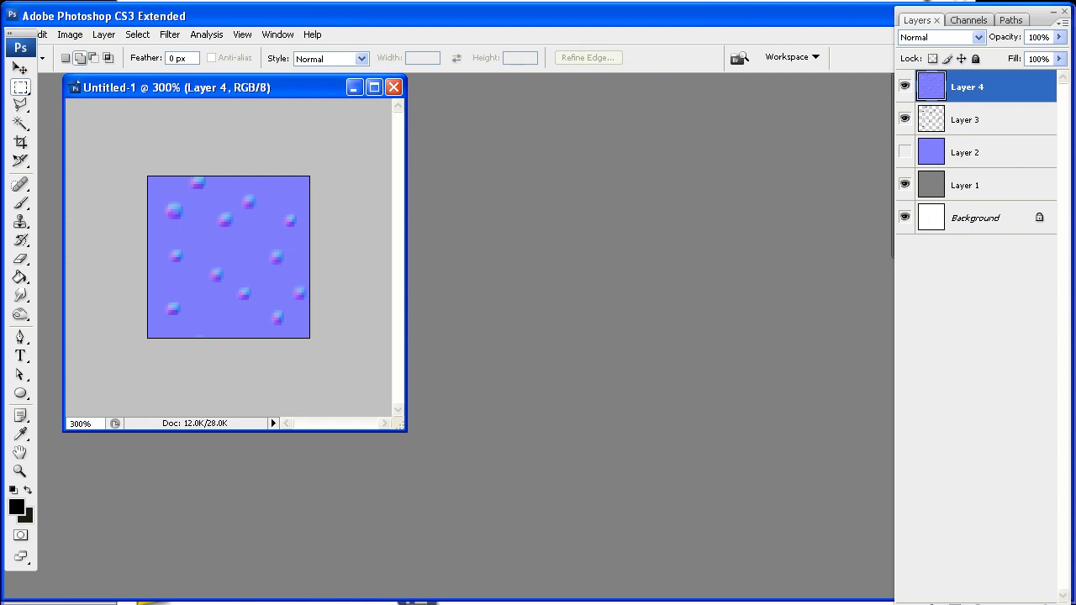
Step: Close the CrazyBump preview and switch back to the Unreal editor
key(alt+Tab)
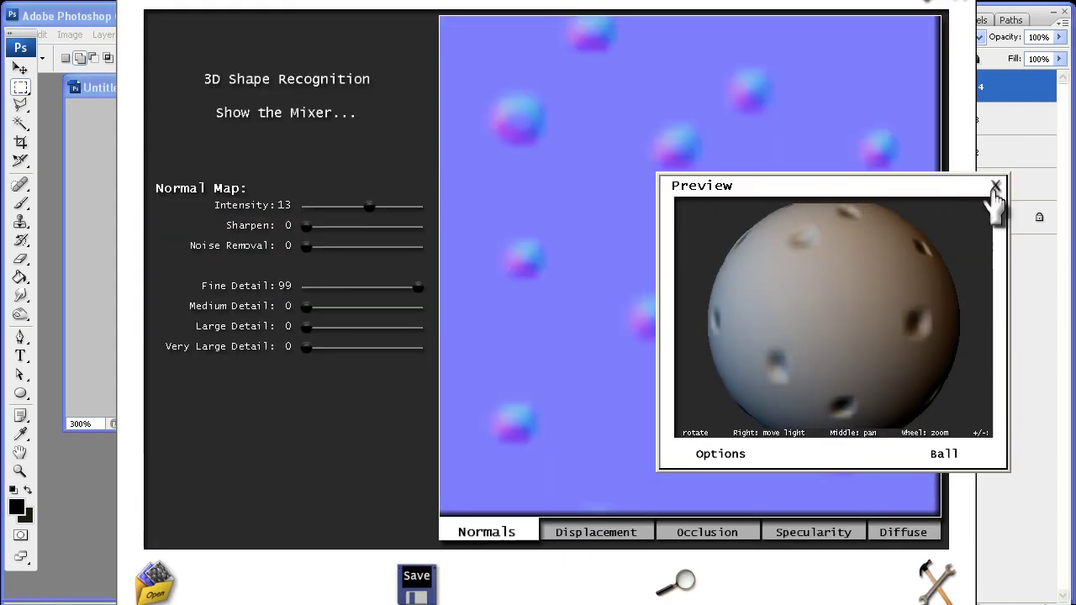
click(994, 186)
click(1040, 23)
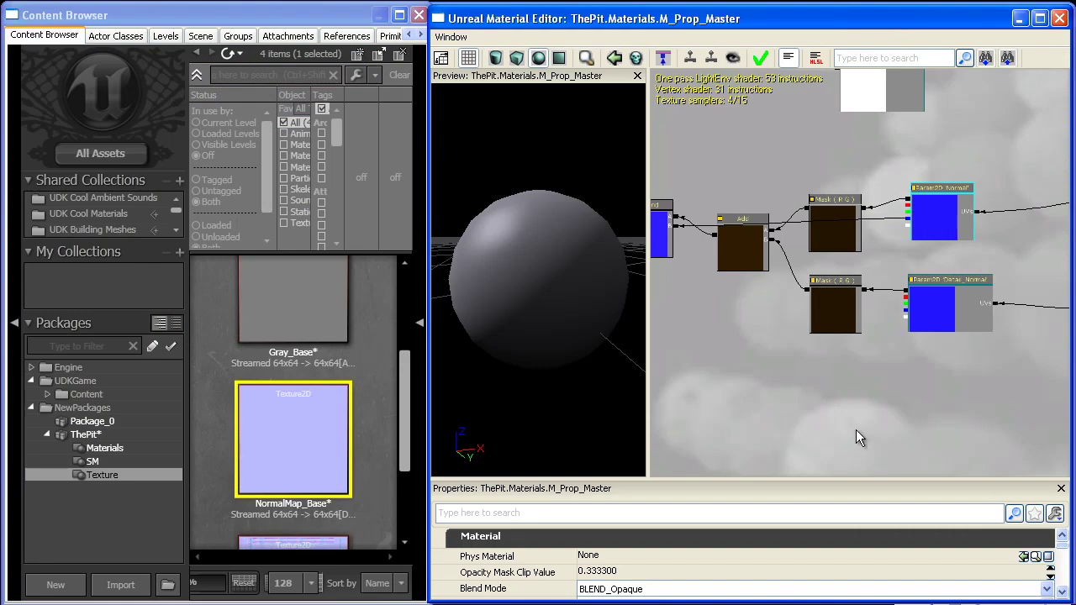
Step: Import DetailNormalMap_Base into the Texture group of ThePit with TC_Normalmap compression and Compression No Alpha enabled
right_click(207, 374)
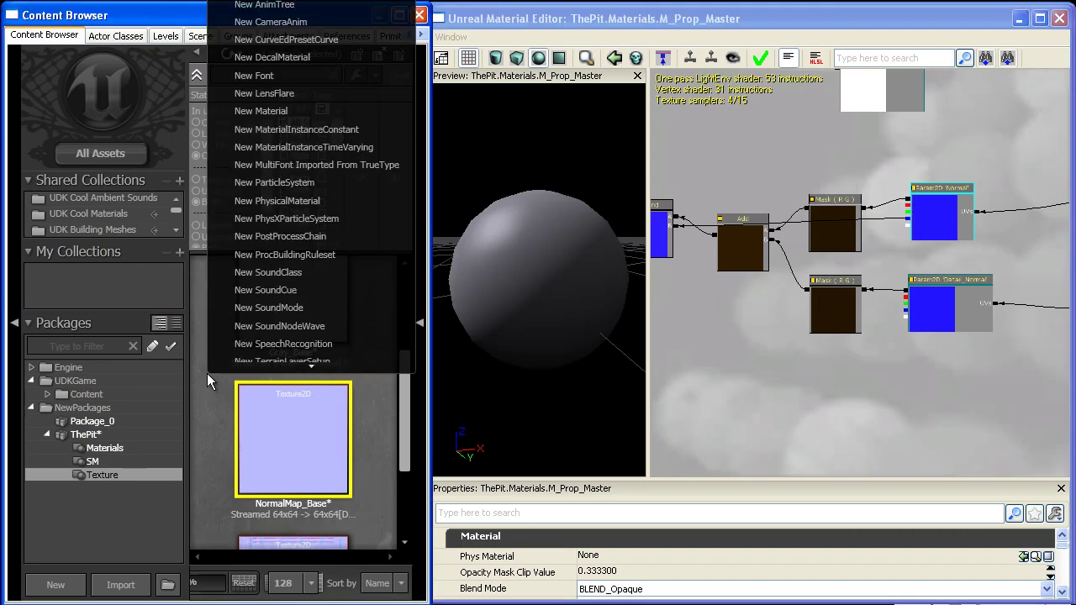
click(125, 587)
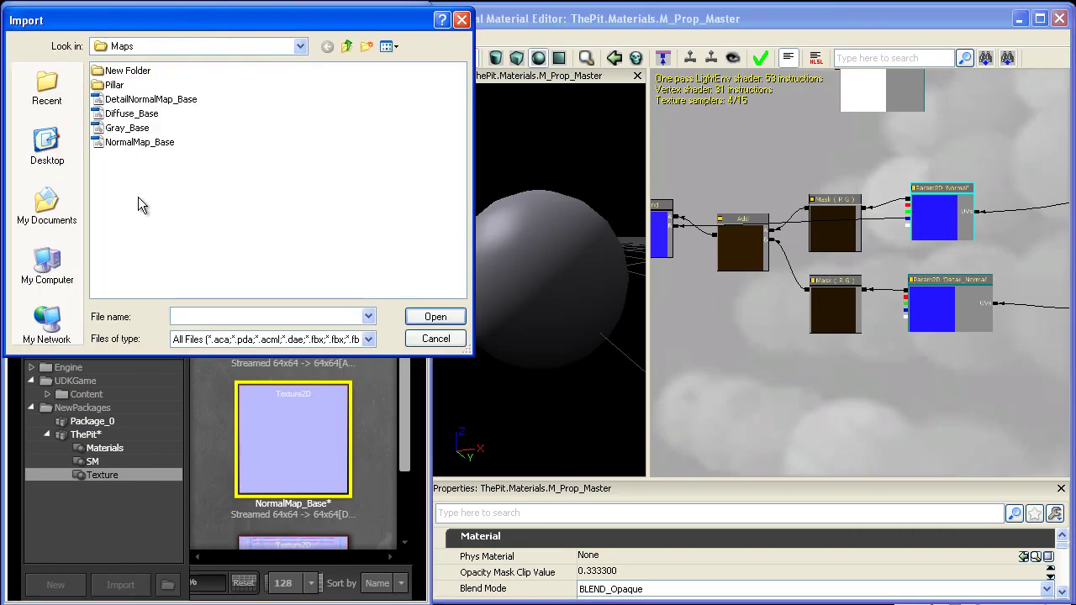
double_click(141, 114)
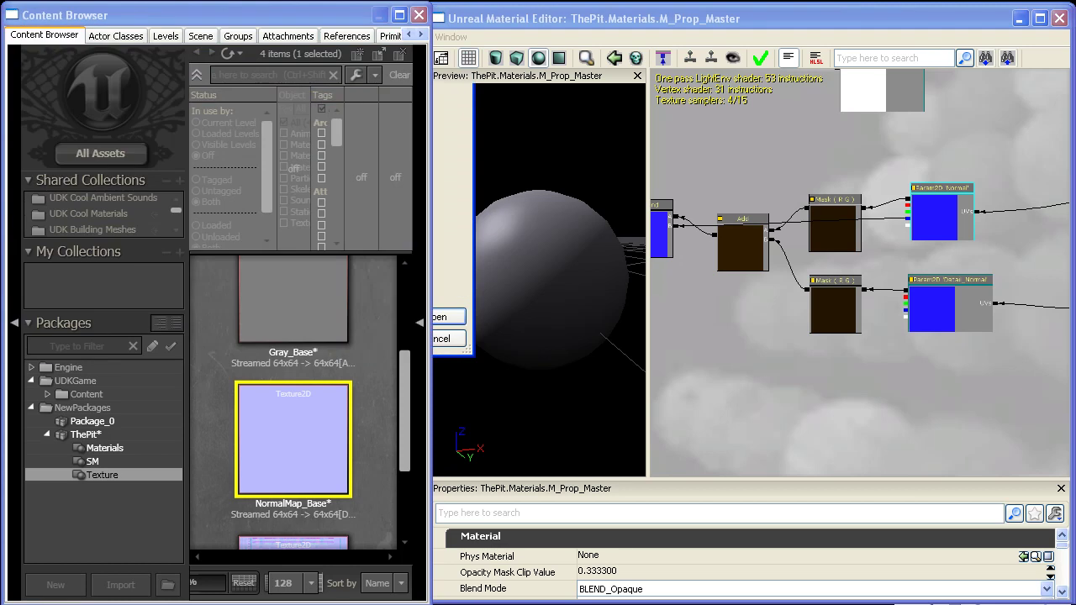
click(813, 319)
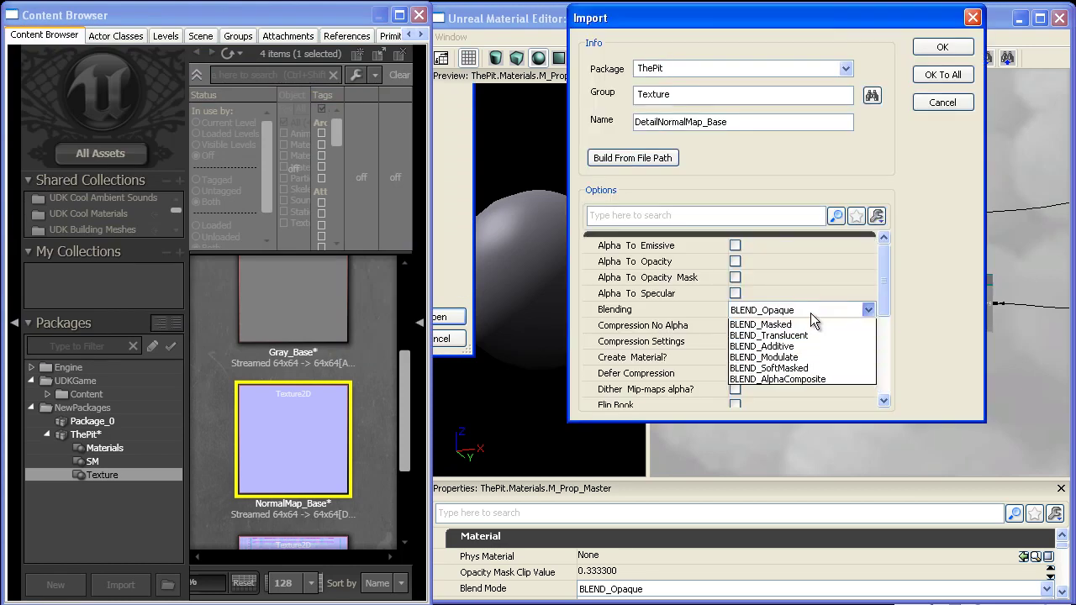
click(812, 320)
click(798, 342)
click(799, 368)
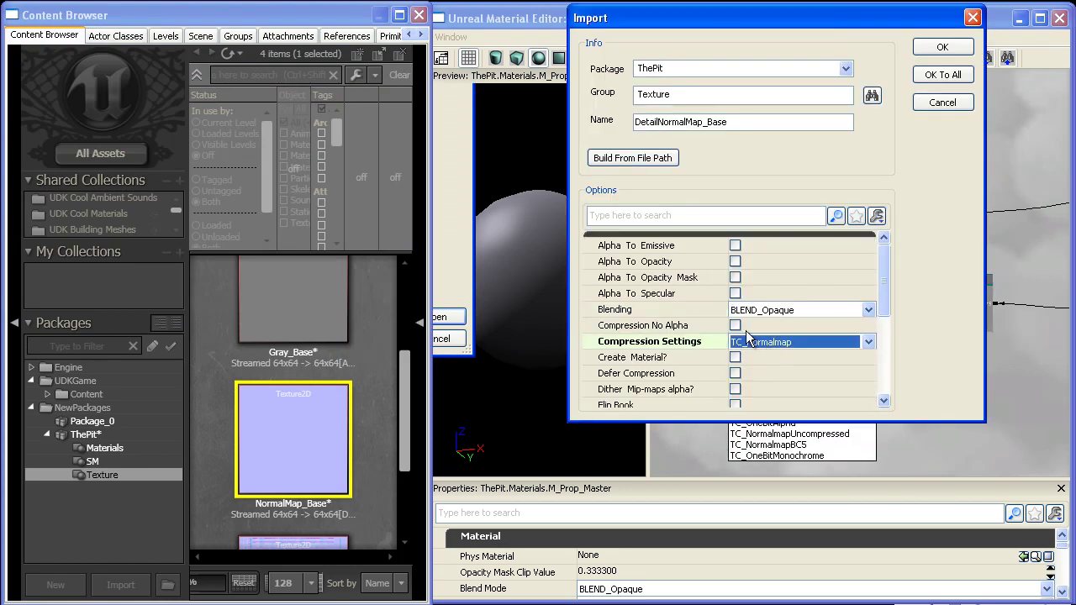
click(735, 326)
click(941, 48)
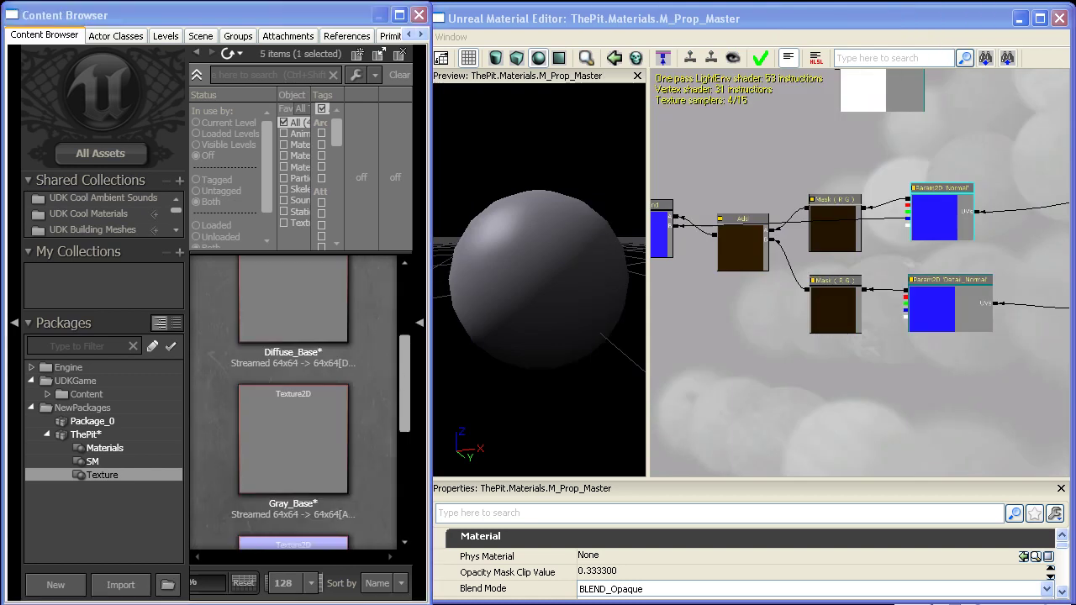
Step: Assign the DetailNormalMap_Base texture to the Detail_Normal parameter node
drag(403, 378, 387, 298)
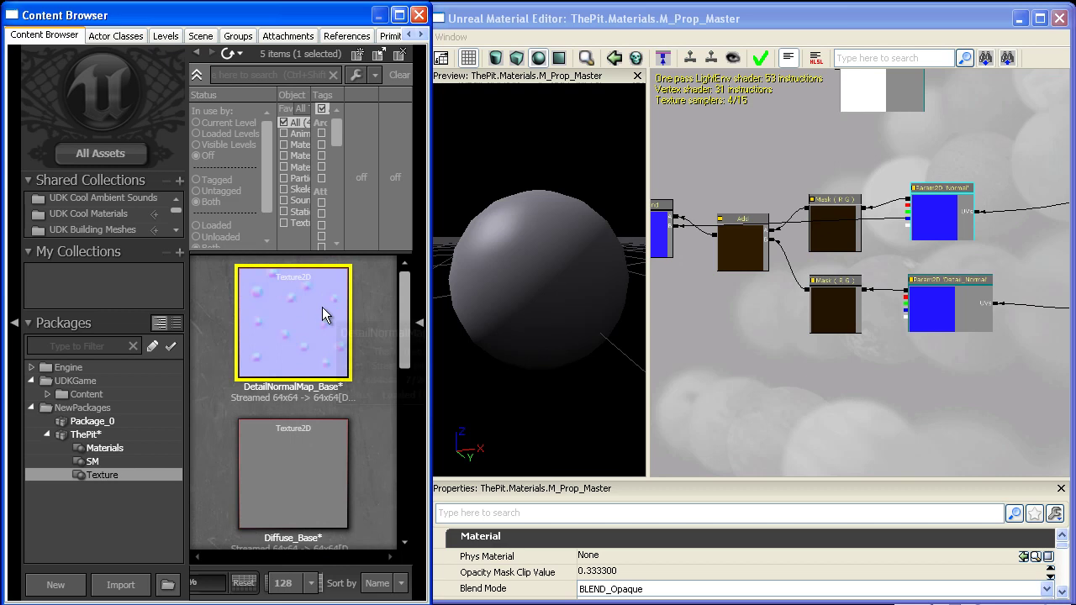
click(965, 311)
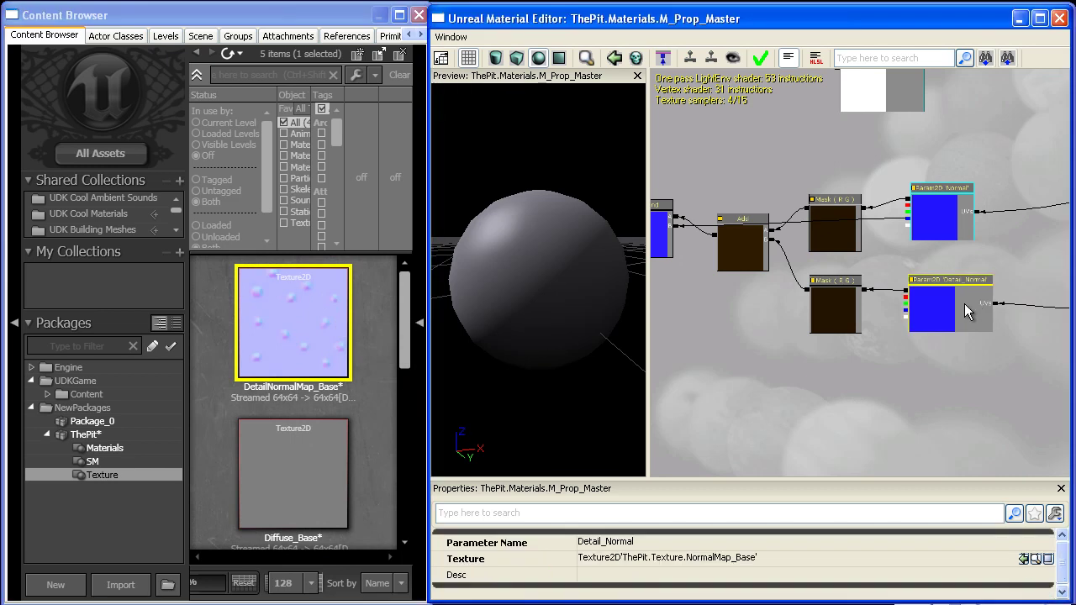
click(1021, 556)
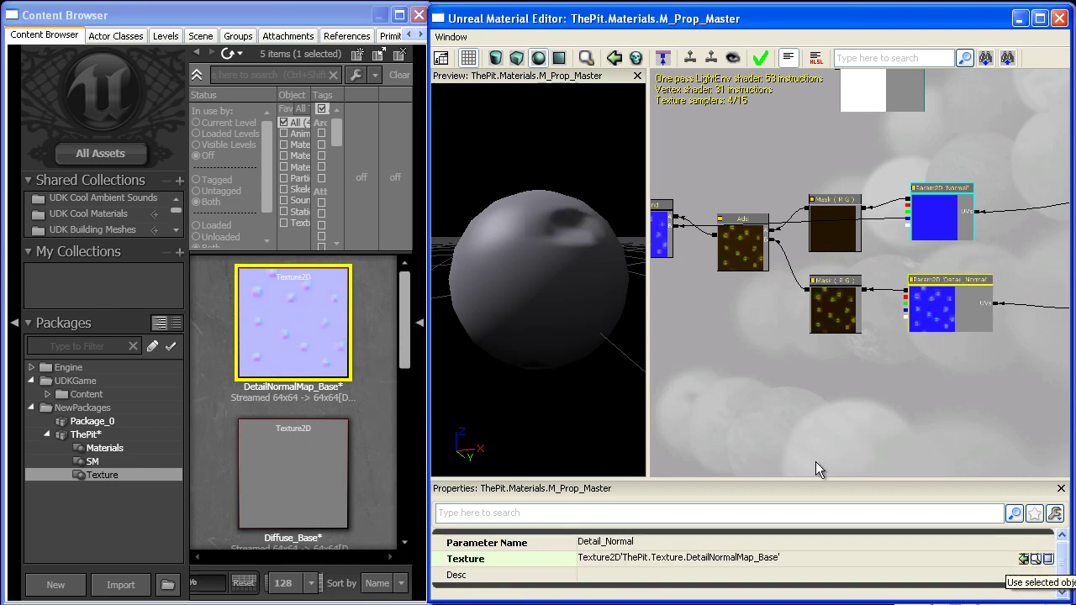
Step: Preview the material on a cube and examine the detail normal's dents under different lighting
drag(521, 247, 502, 116)
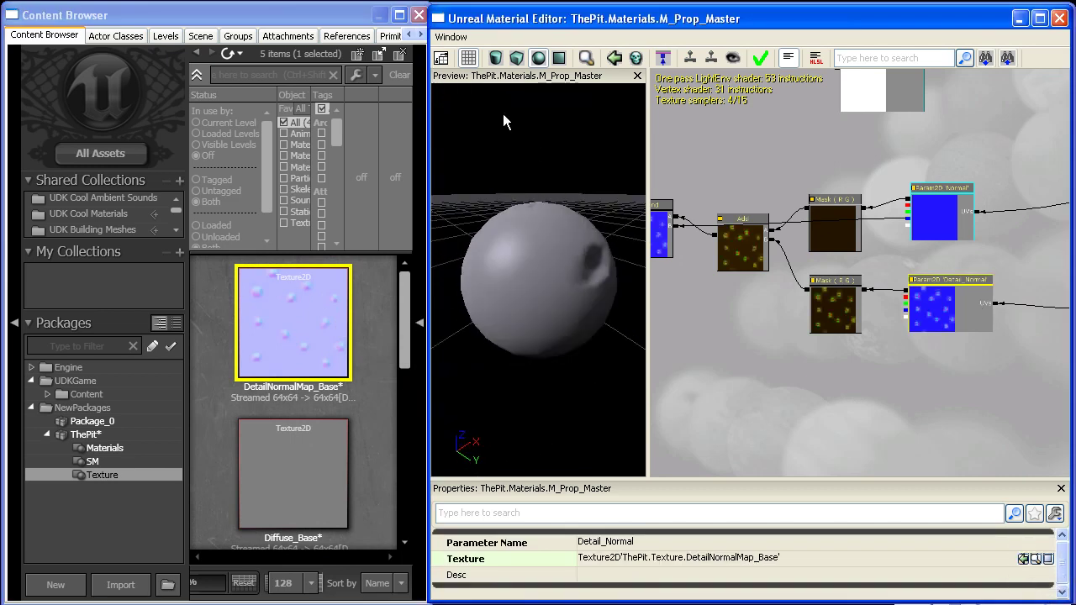
click(516, 59)
drag(546, 239, 646, 148)
right_drag(555, 261, 545, 223)
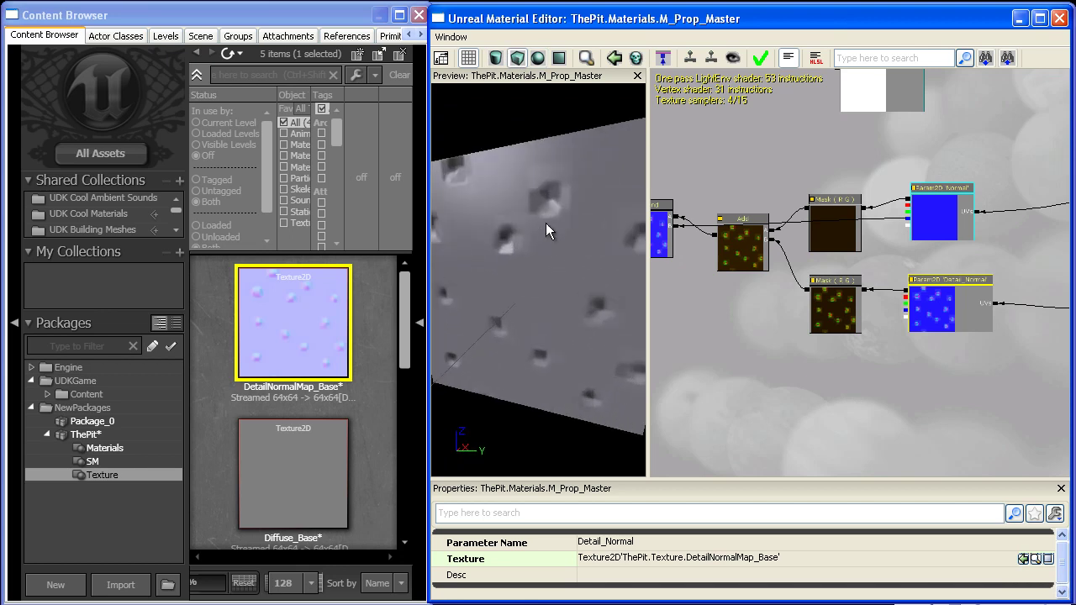
drag(546, 223, 689, 311)
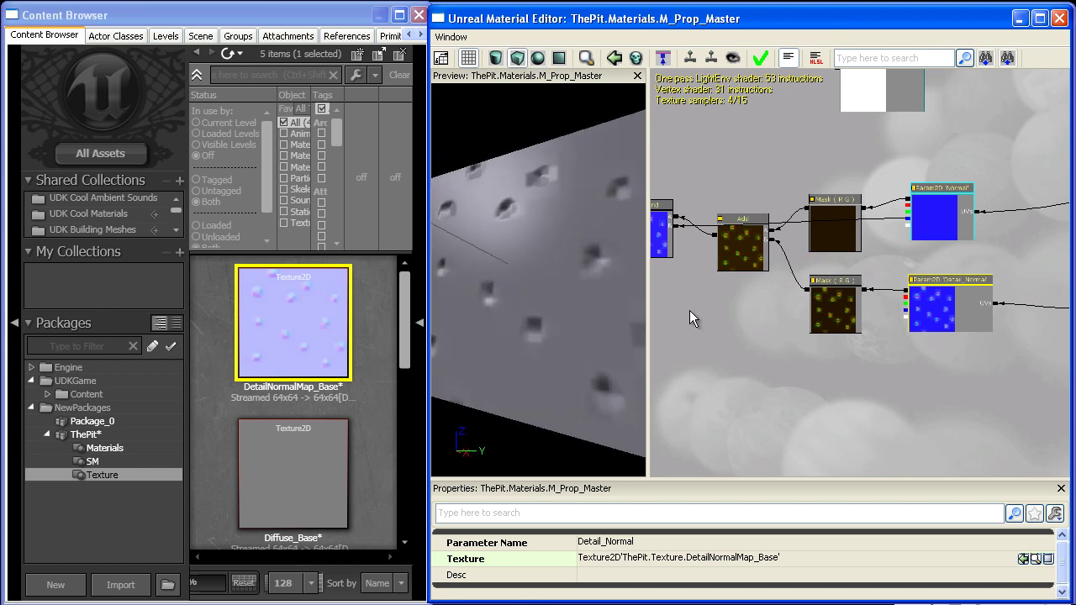
Step: Spread out the Multiply, TexCoord and Detail_NormalUV_Scale nodes that feed the detail normal's UVs
drag(879, 381, 589, 360)
click(879, 349)
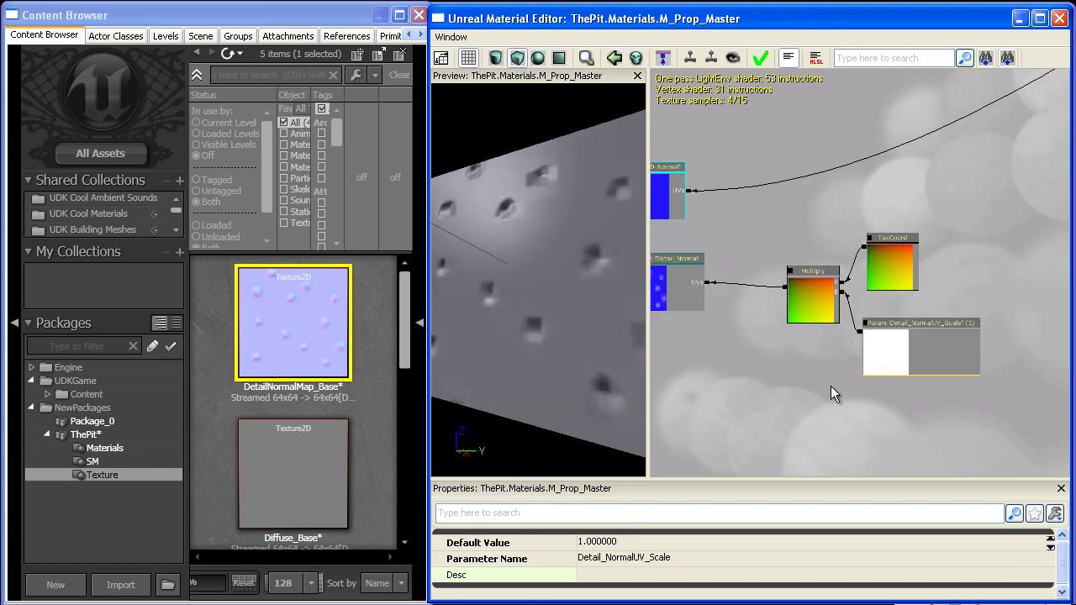
scroll(831, 386, up, 3)
drag(830, 385, 866, 406)
drag(853, 303, 792, 310)
drag(920, 259, 878, 258)
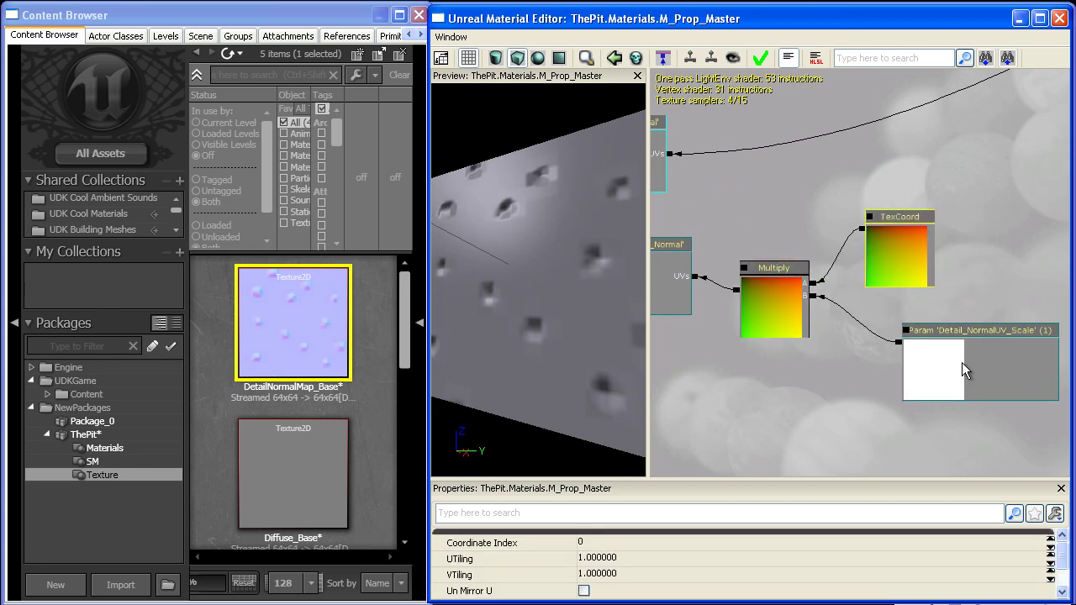
drag(959, 373, 976, 398)
Step: Set the default value of the Detail_NormalUV_Scale parameter to 10
drag(891, 402, 850, 350)
click(629, 542)
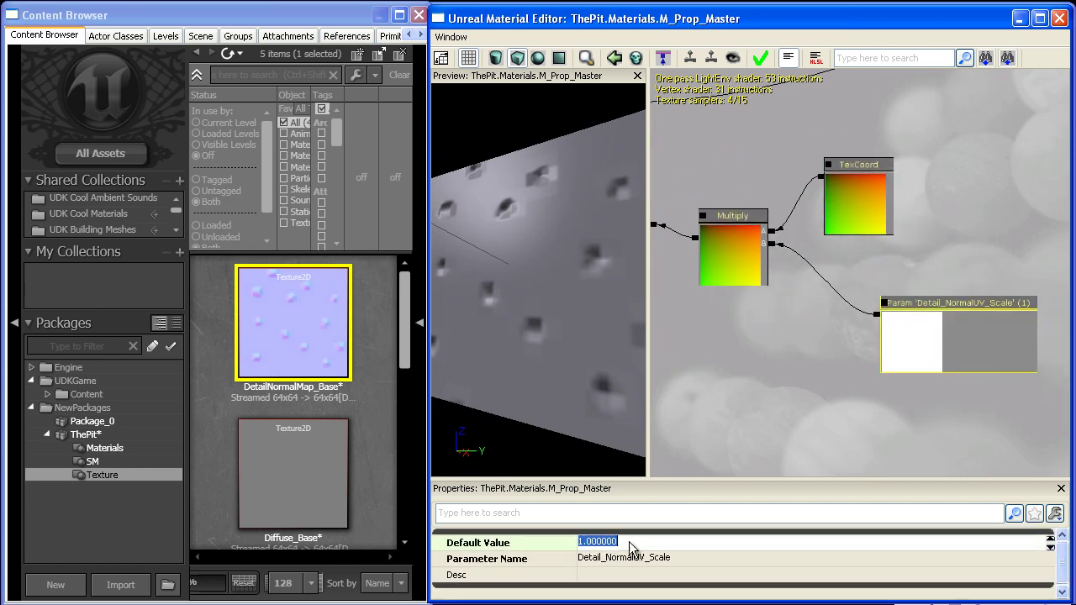
text(10)
key(Return)
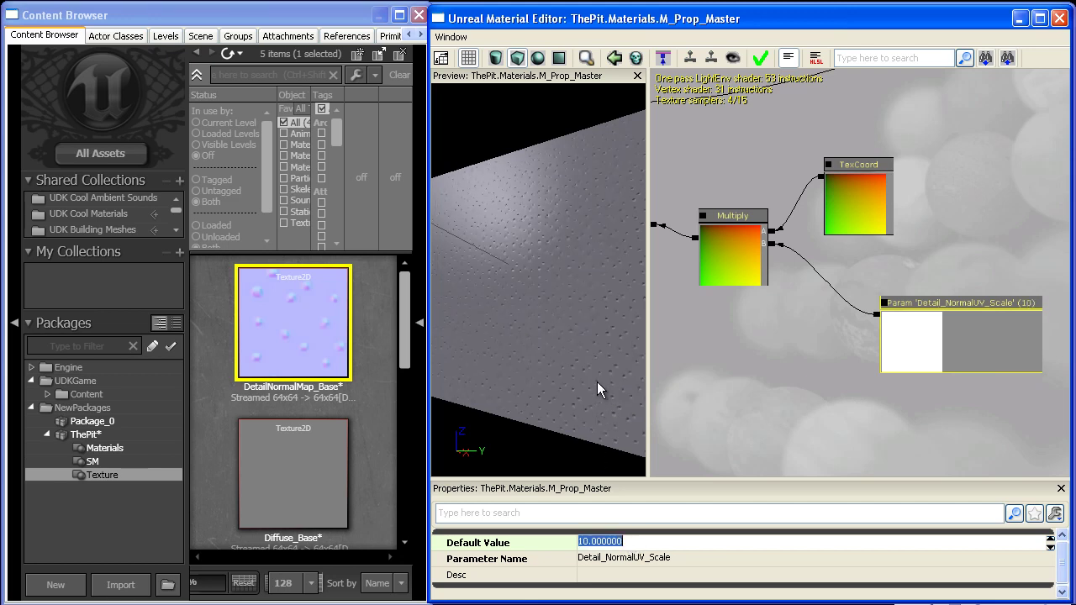